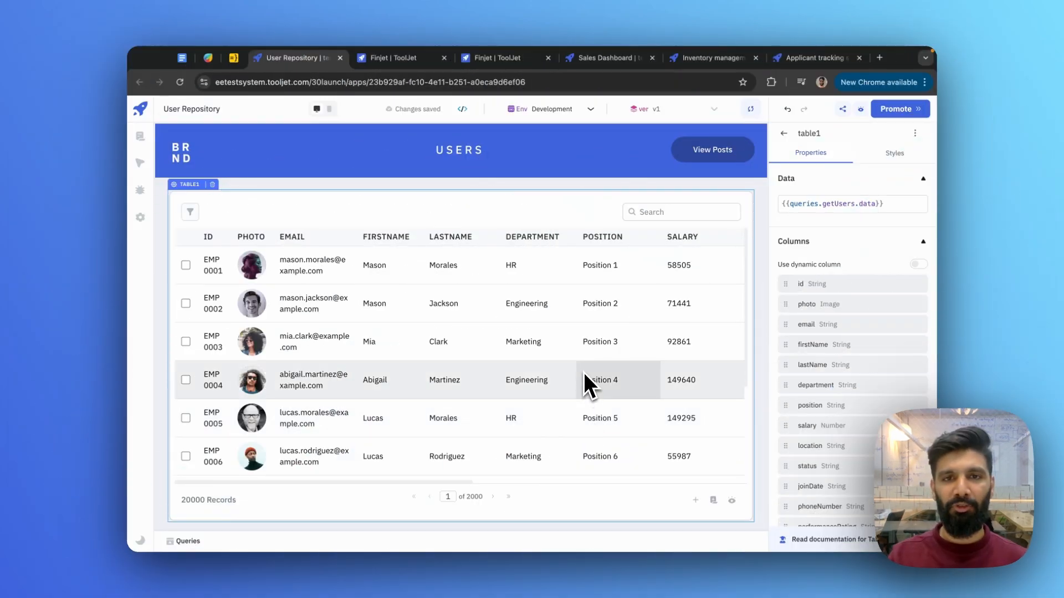
- Scroll the 20000-record Users table right and back left to reveal all its columns
scroll(584, 371, right, 5)
scroll(585, 374, left, 5)
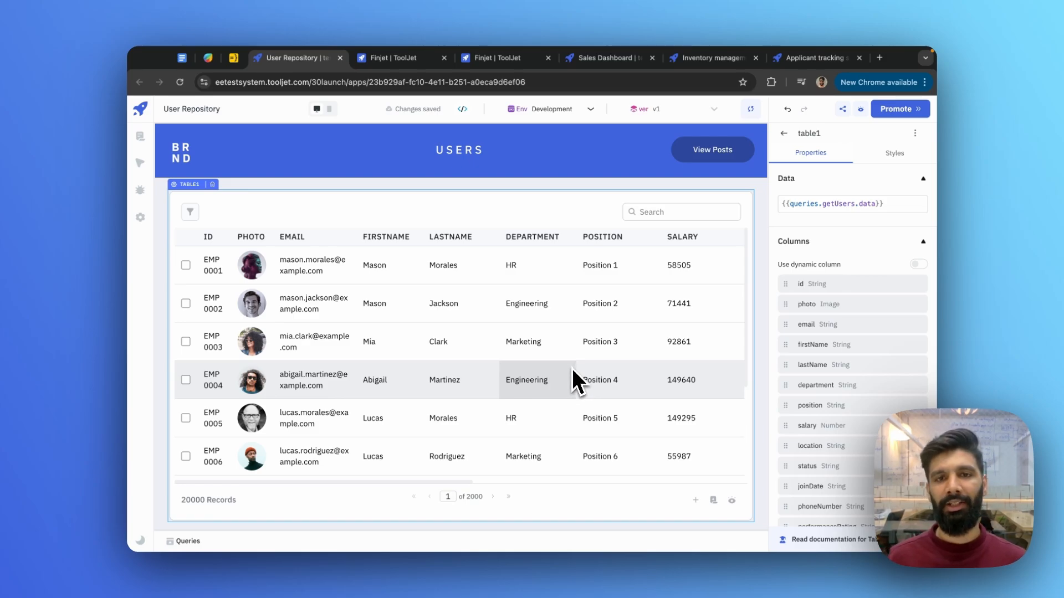
- Page forward through the employee records, return to page 1, then switch to the Finjet loan app
click(493, 498)
click(493, 499)
click(493, 498)
click(493, 499)
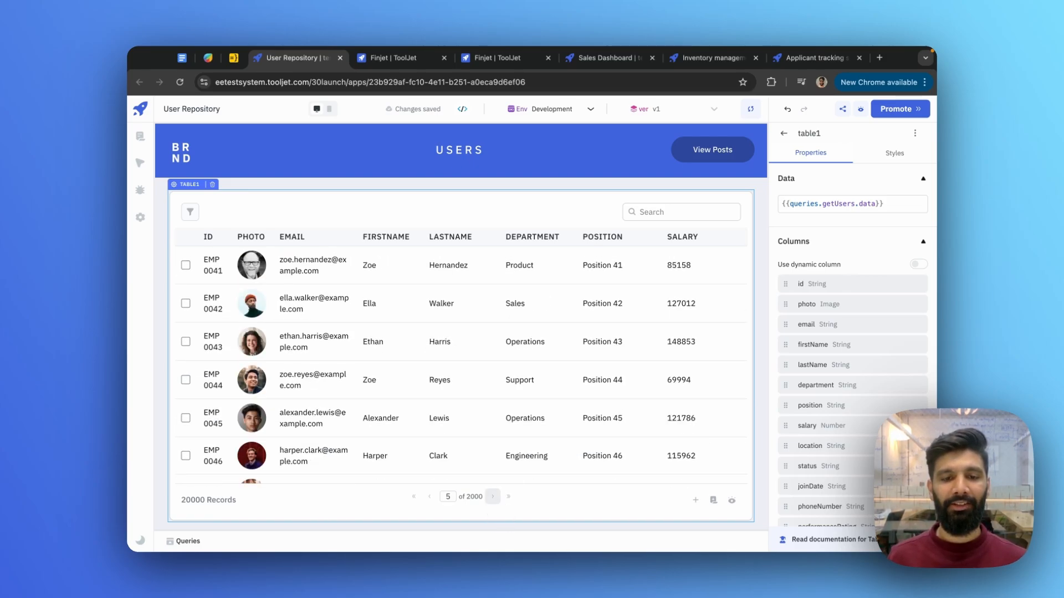
click(493, 497)
click(493, 497)
click(493, 497)
click(493, 497)
click(493, 497)
click(493, 497)
click(493, 497)
click(493, 497)
click(493, 497)
click(493, 497)
click(493, 497)
click(493, 497)
click(493, 497)
click(493, 497)
click(493, 496)
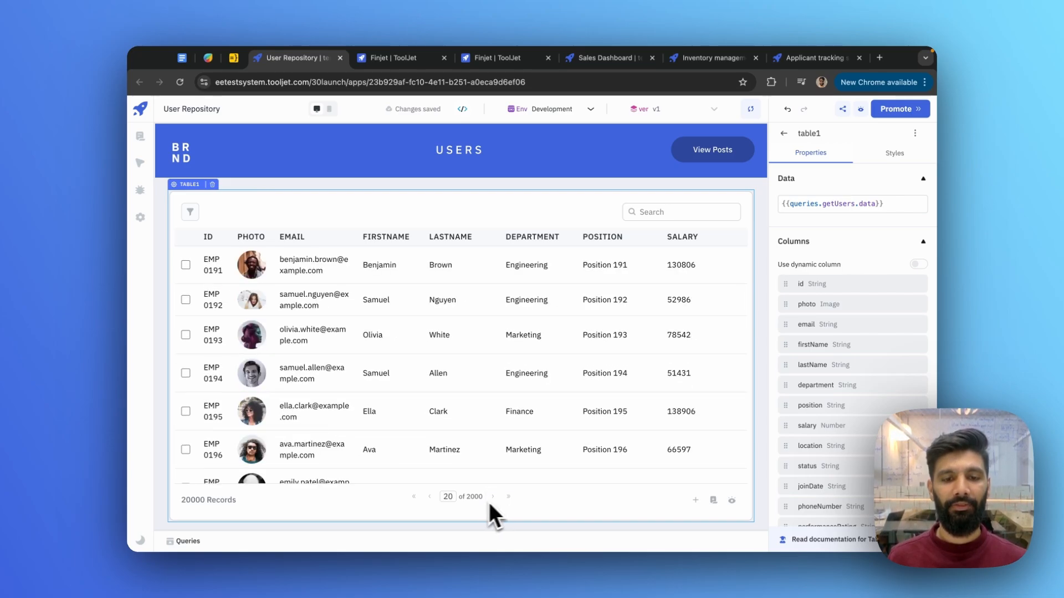
click(415, 498)
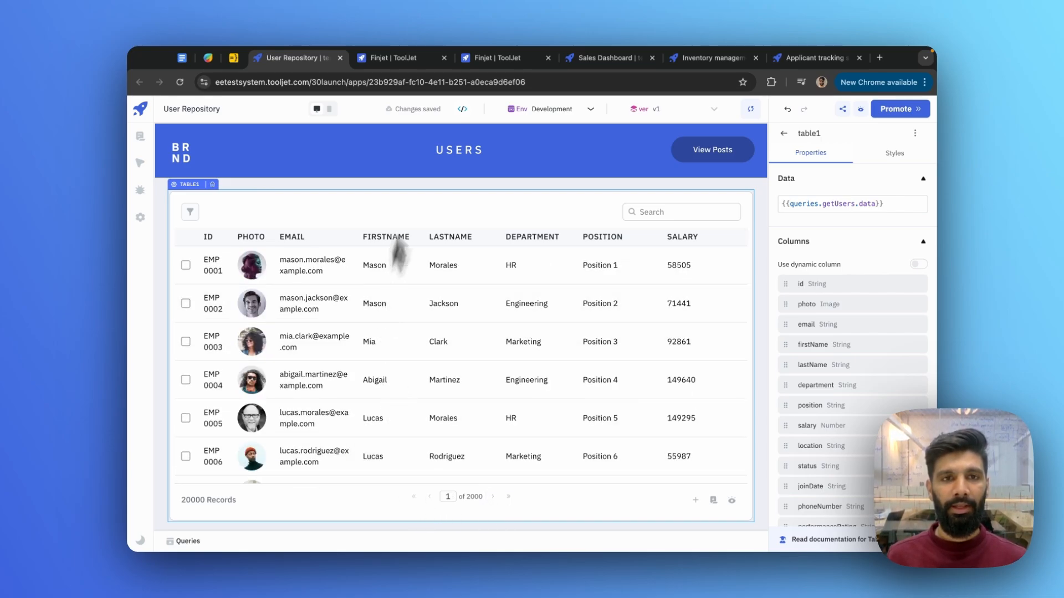
click(397, 62)
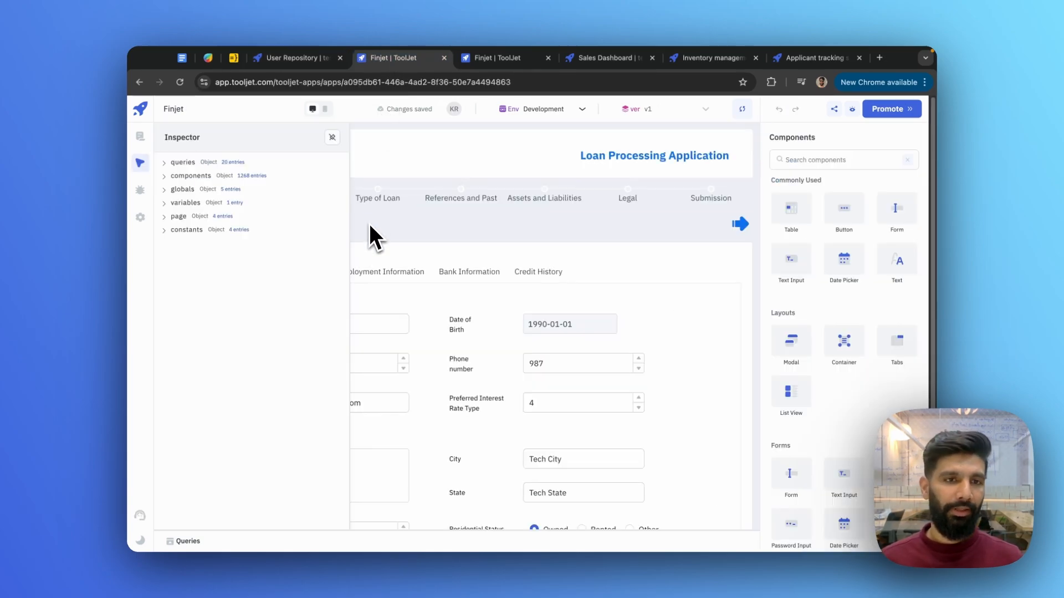
- Expand and collapse the Inspector's queries list, then open the Finjet app Preview
click(188, 164)
click(187, 164)
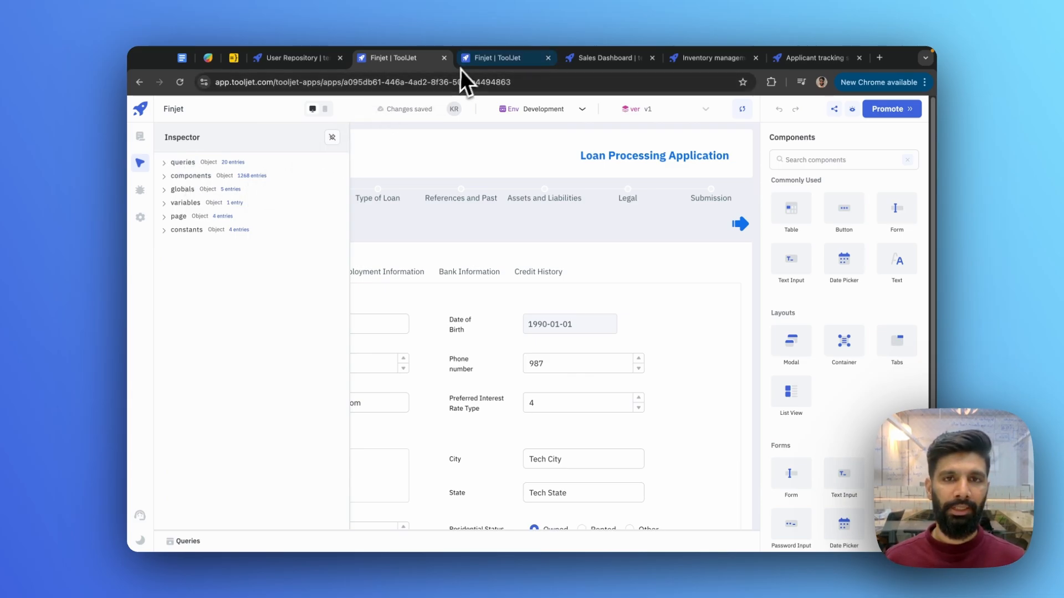
click(472, 59)
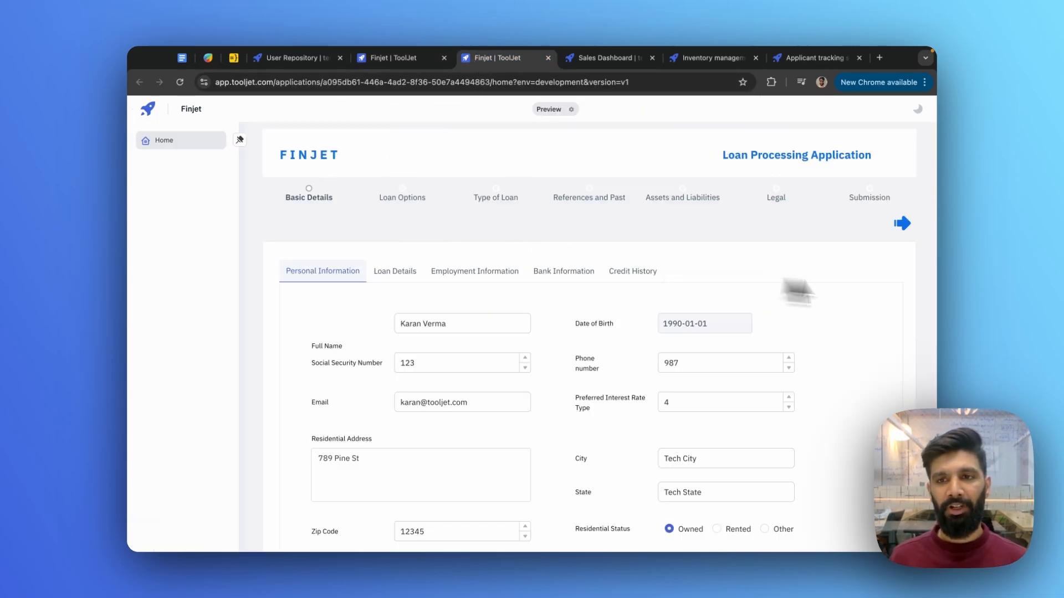
- Step the loan form forward, back to Loan Options, then ahead to Assets and Liabilities
click(903, 229)
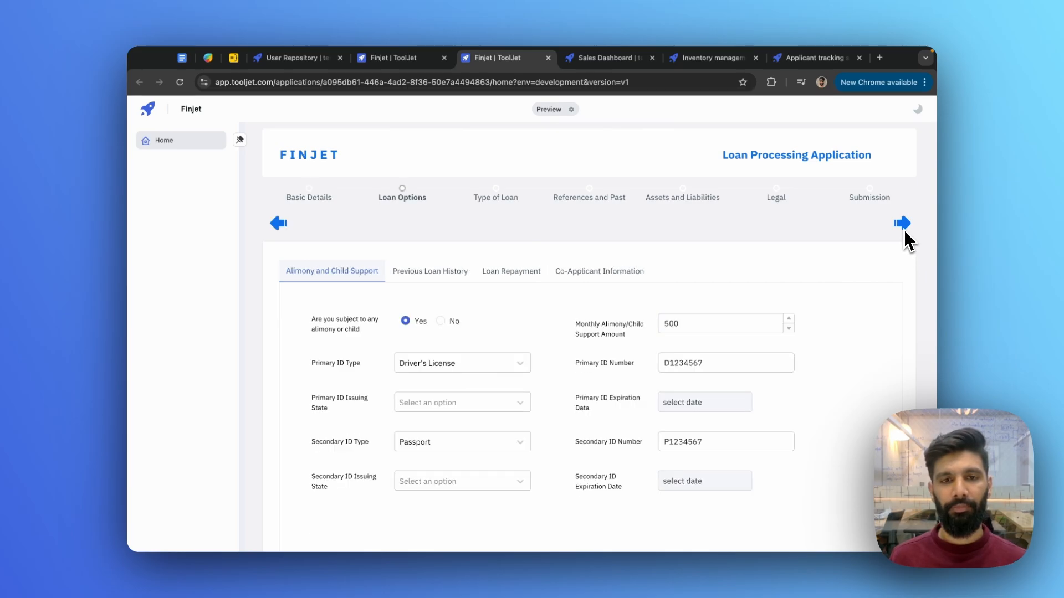
click(903, 229)
click(903, 229)
click(903, 229)
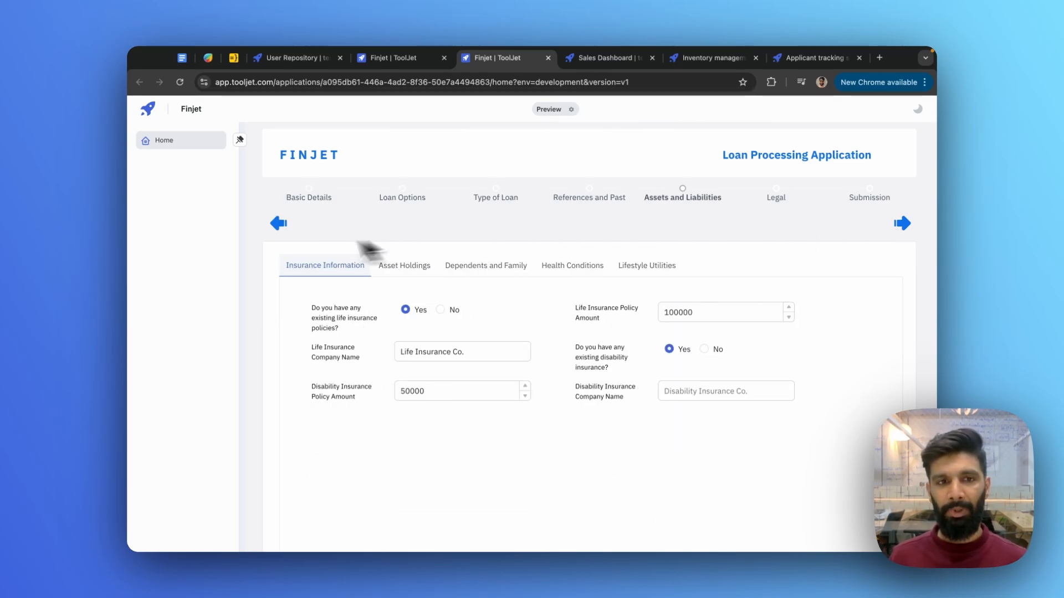
click(274, 228)
click(274, 228)
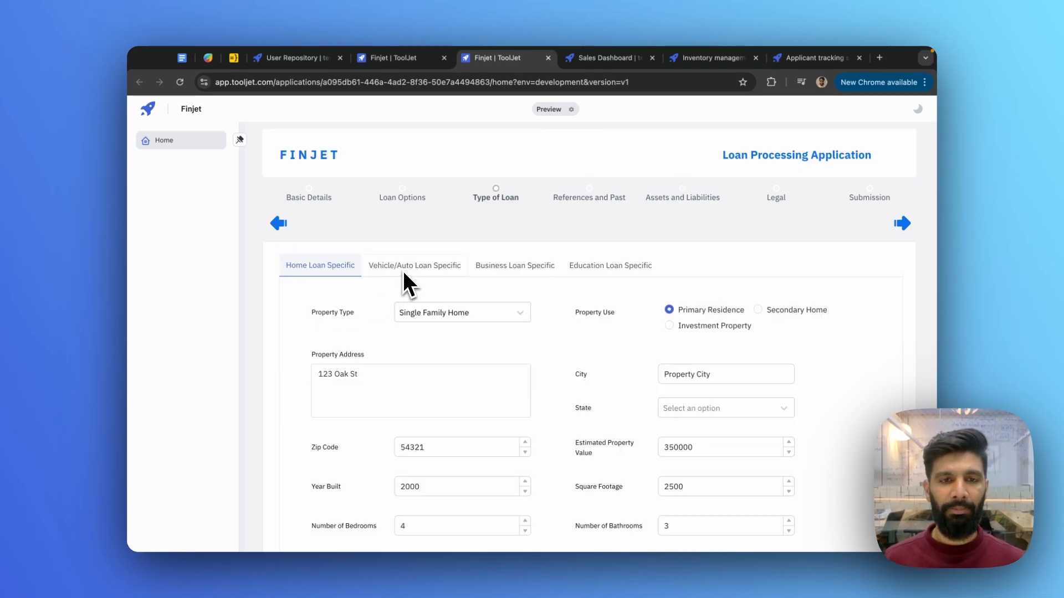
click(278, 226)
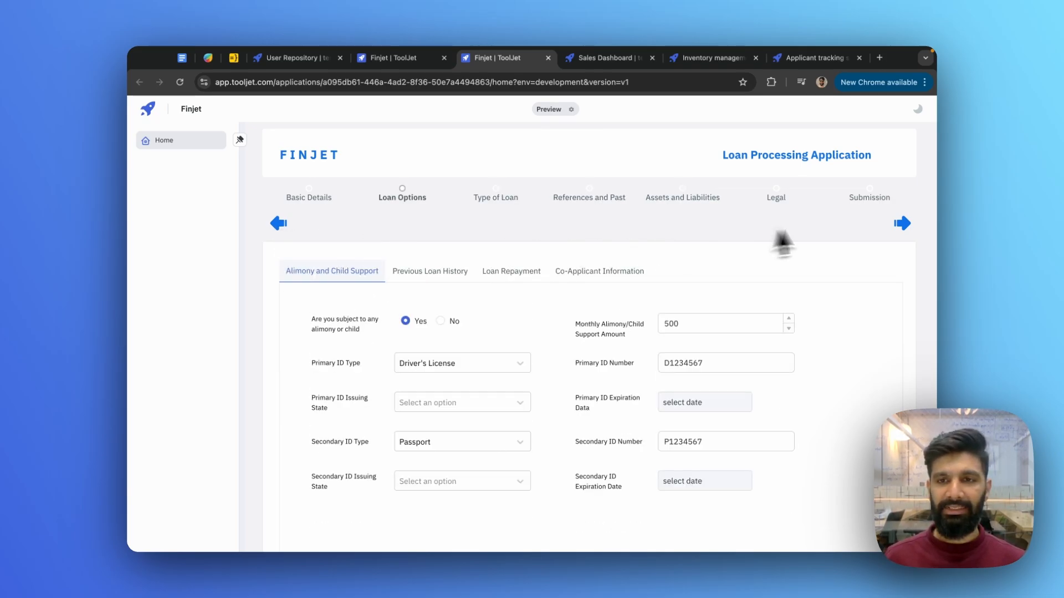
click(902, 227)
click(902, 227)
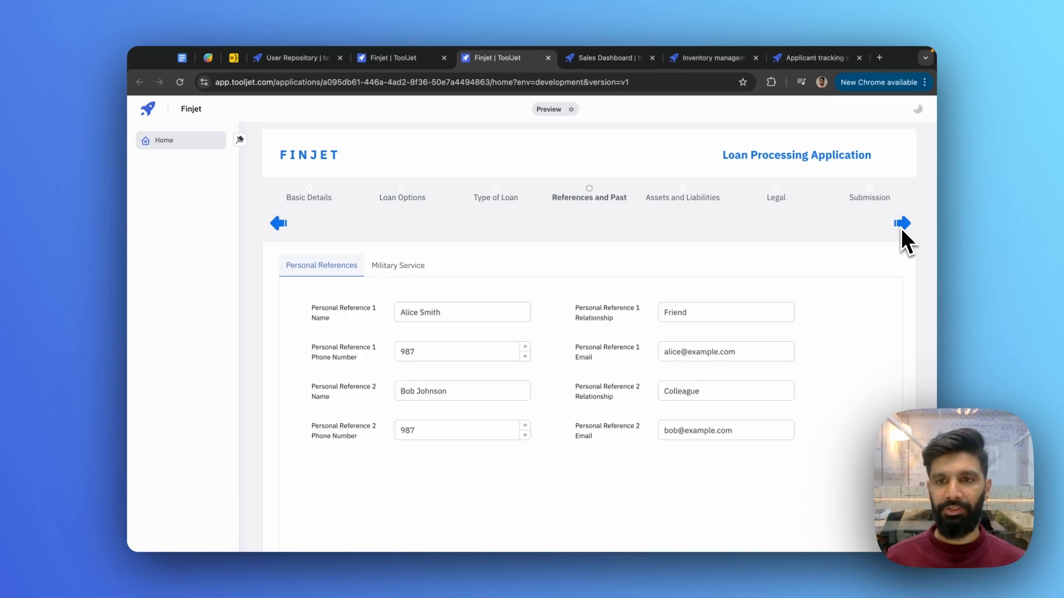
click(900, 227)
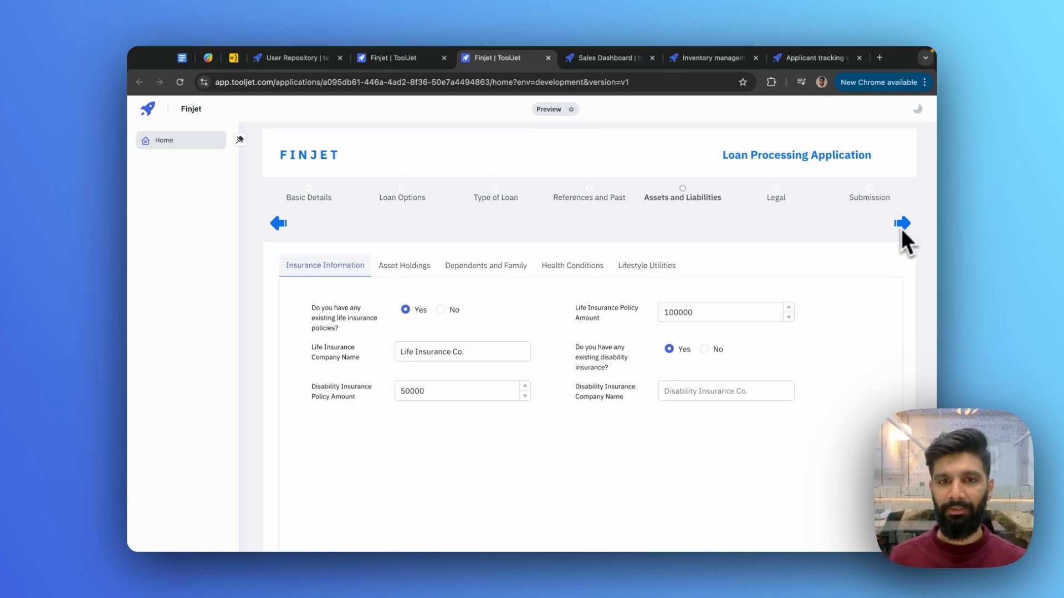
- Under Asset Holdings, change Total Value of Stocks and Bonds to 5000000, then open Sales Dashboard
click(411, 269)
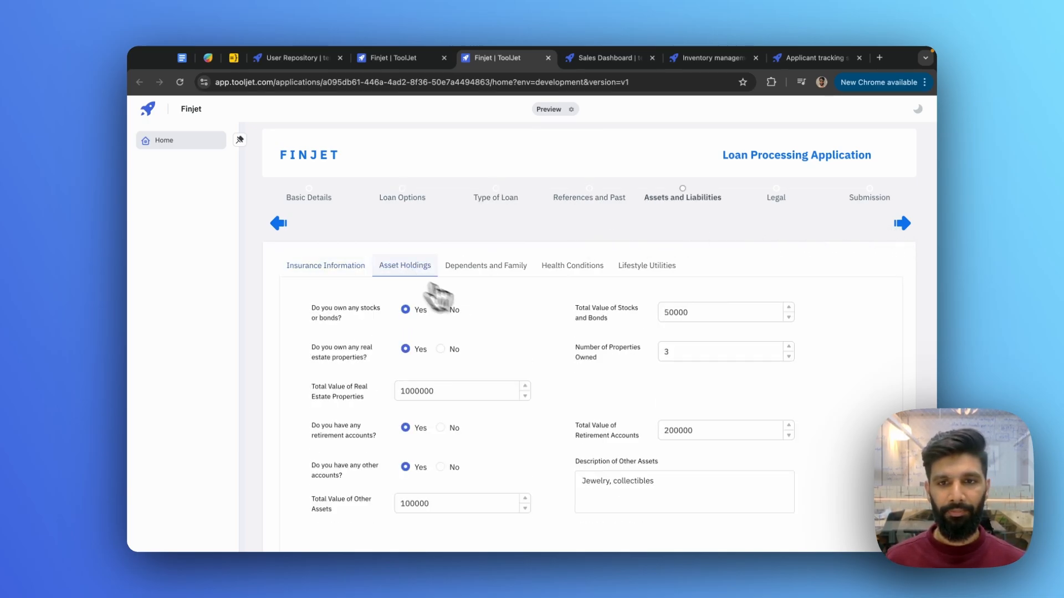
click(689, 313)
text(00)
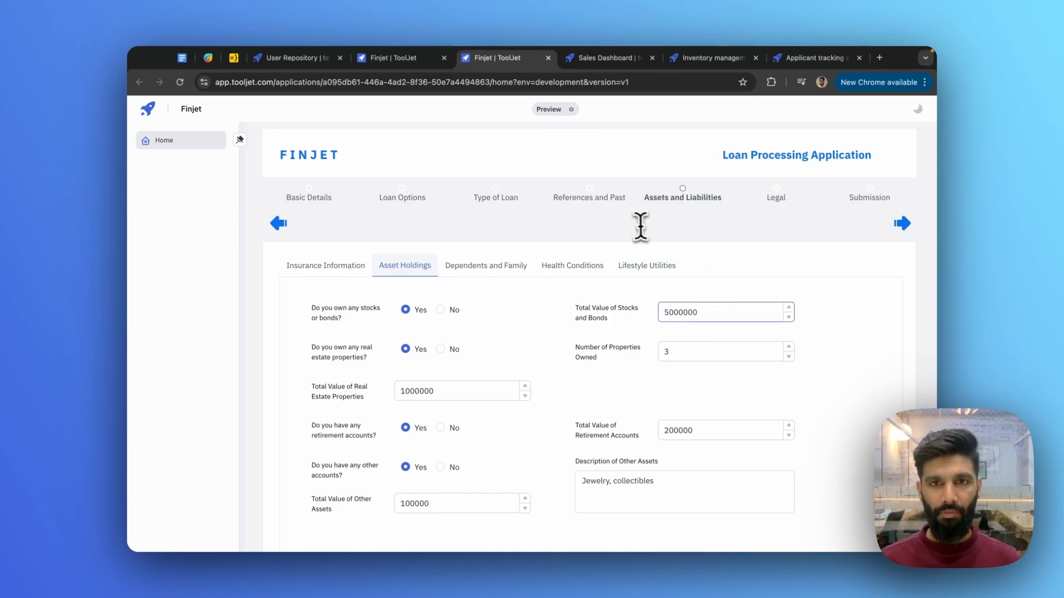
click(604, 59)
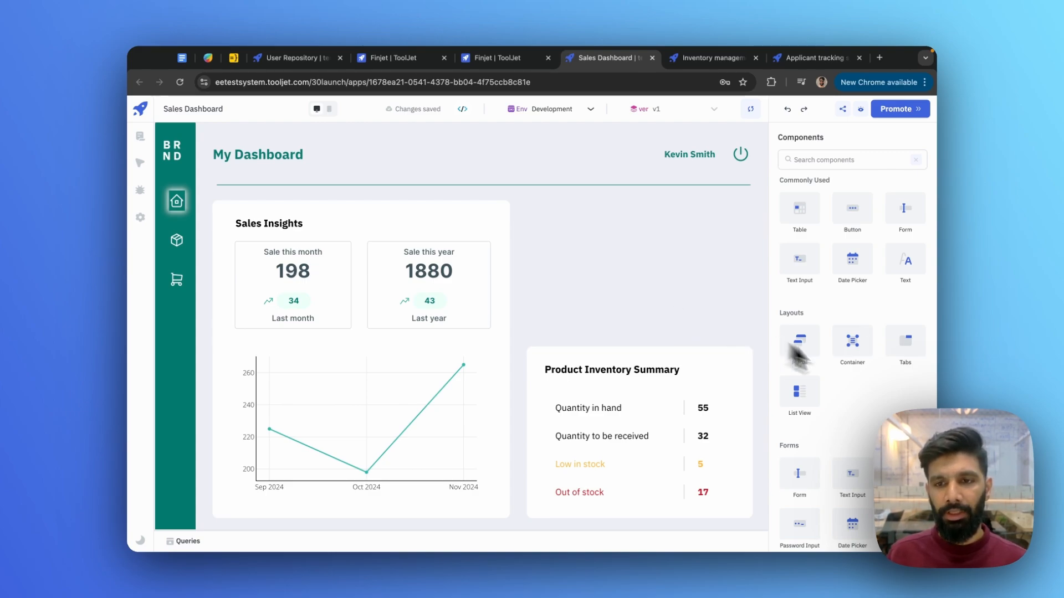
- Drag three text inputs from the components list onto the Sales Dashboard canvas
drag(865, 448, 561, 221)
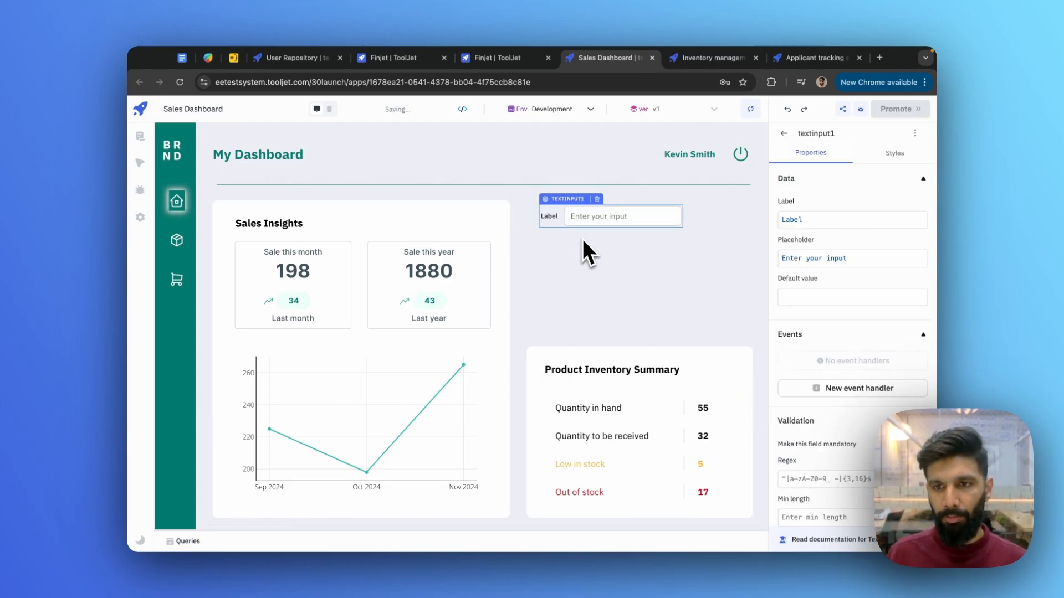
click(785, 138)
scroll(840, 320, down, 5)
drag(906, 360, 588, 274)
click(787, 143)
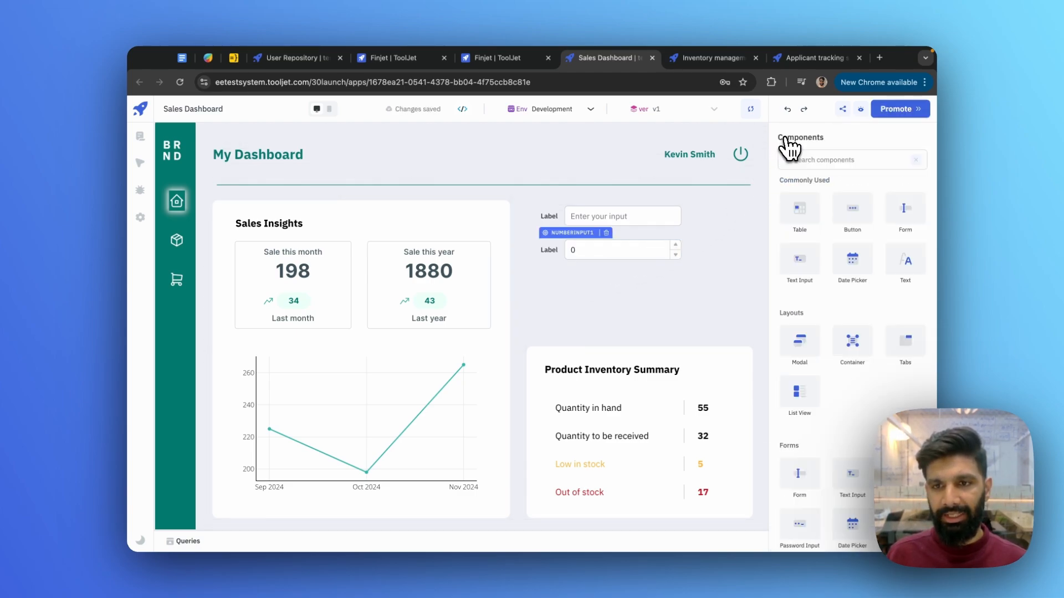
scroll(875, 369, down, 3)
drag(799, 338, 623, 304)
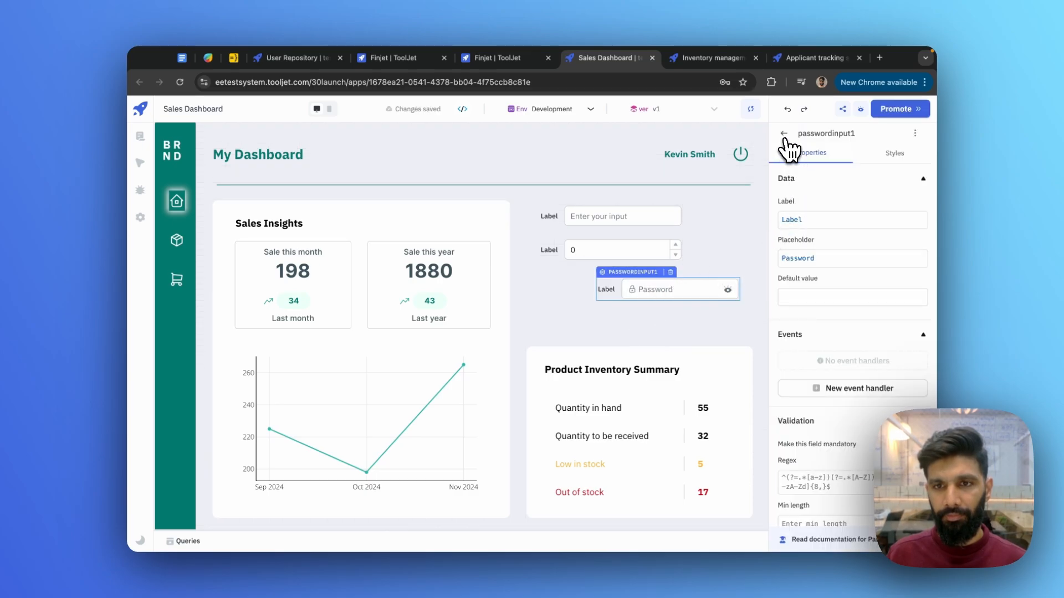
- Add a Button below the password field and align the password input under the others
click(787, 143)
scroll(833, 329, down, 5)
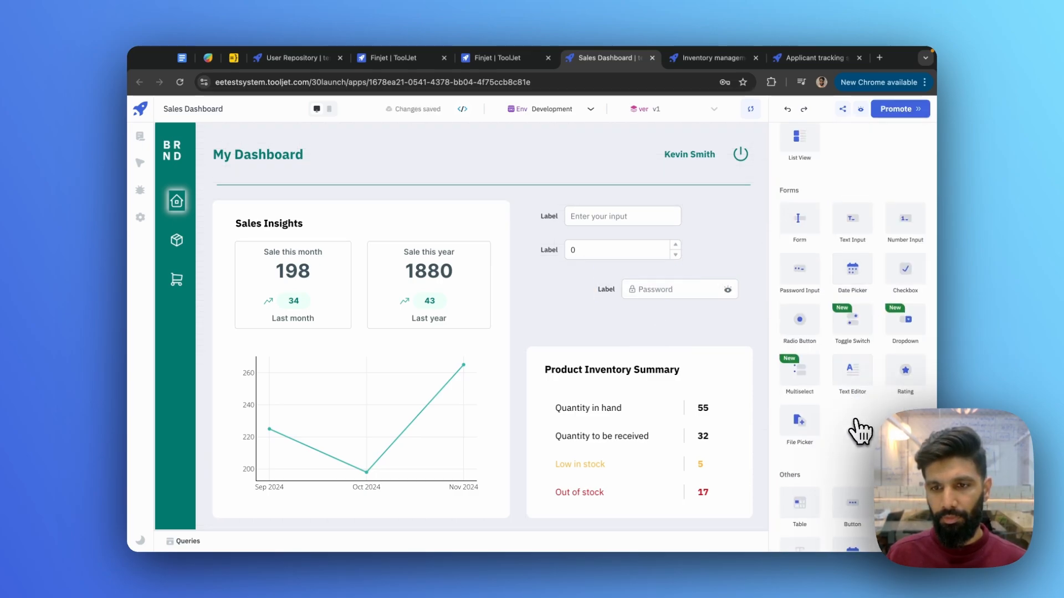
drag(852, 495, 687, 330)
drag(625, 294, 577, 282)
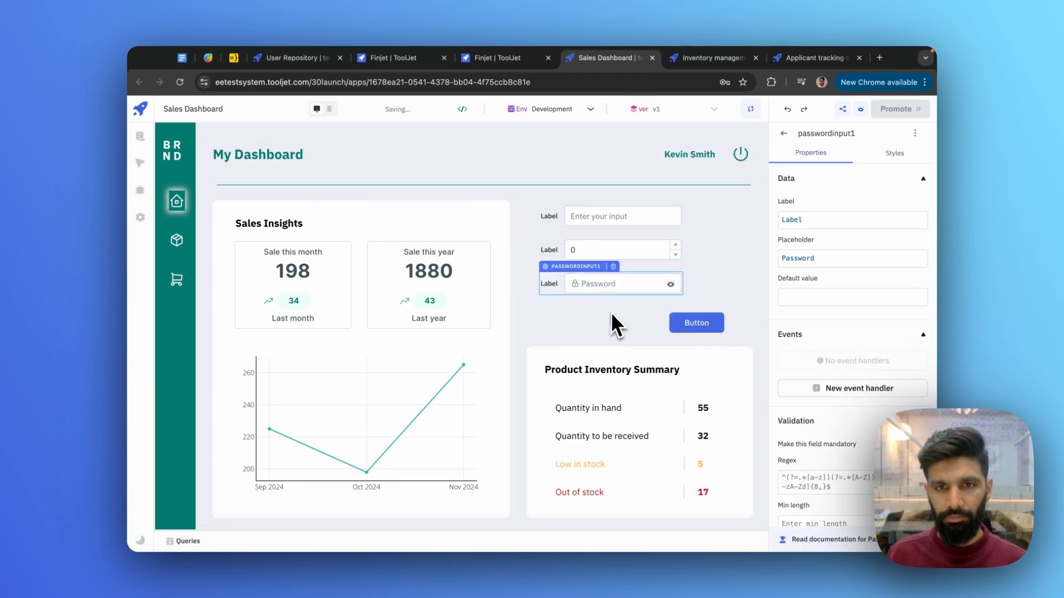
- Select the three inputs, then widen the Button to match them
click(617, 321)
drag(617, 322, 753, 223)
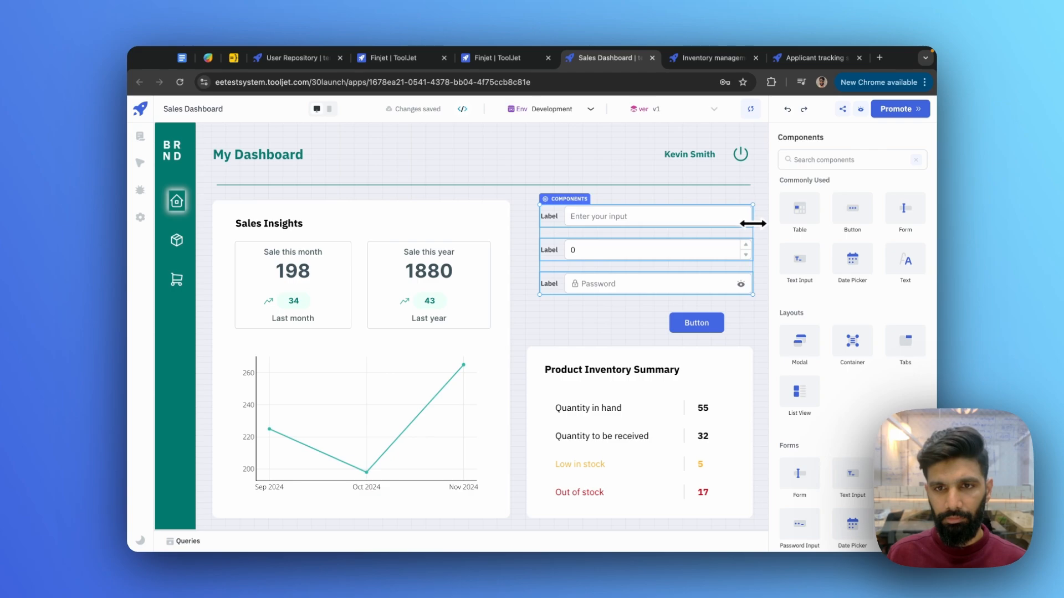
click(743, 327)
click(717, 322)
drag(723, 321, 698, 305)
- Check the Button's properties, then narrow the Product Inventory Summary card from the left
click(702, 316)
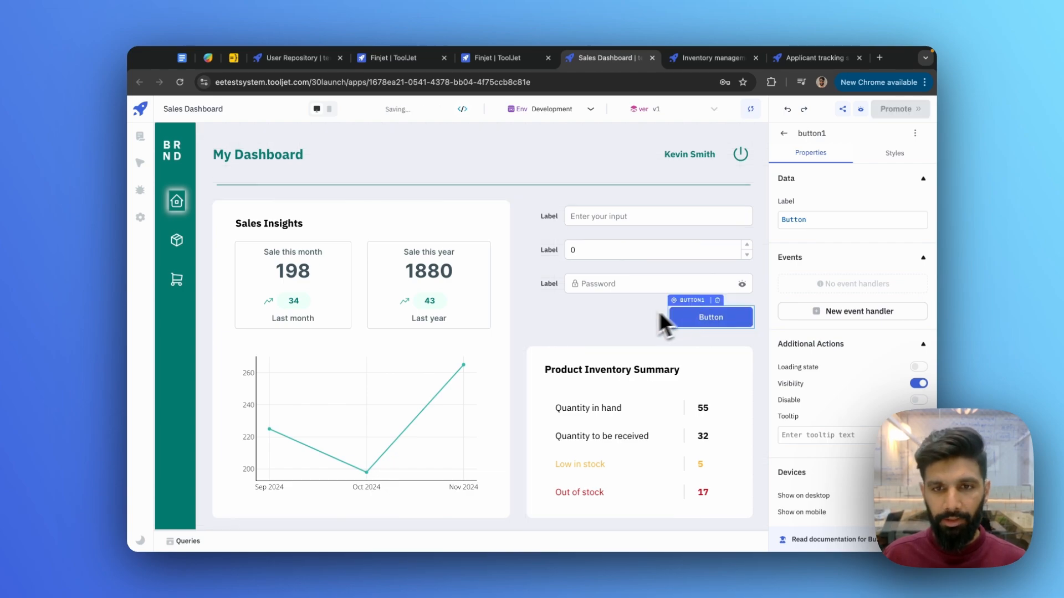
click(624, 316)
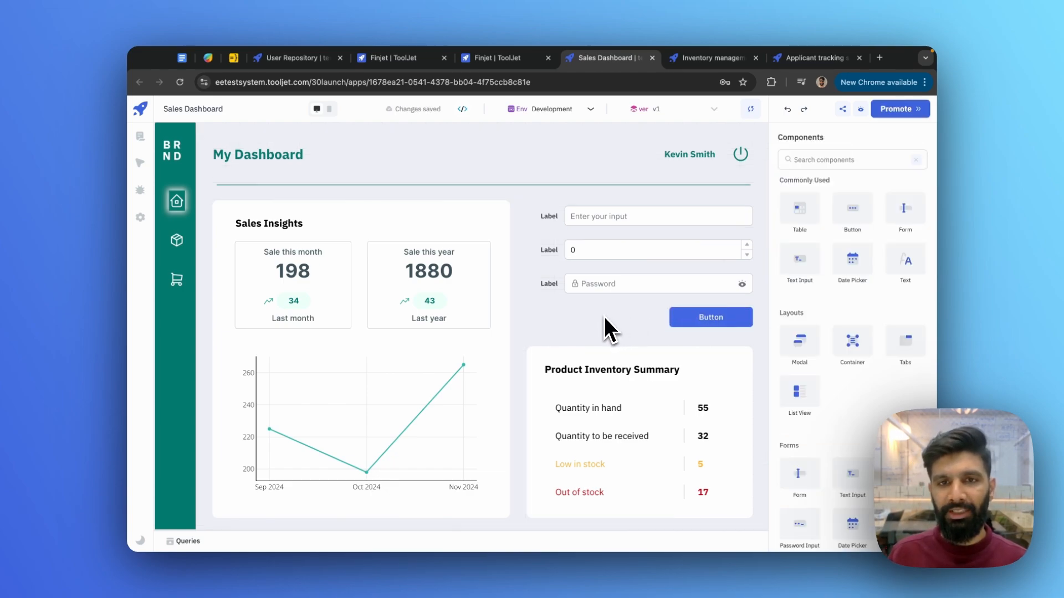
drag(525, 386, 557, 396)
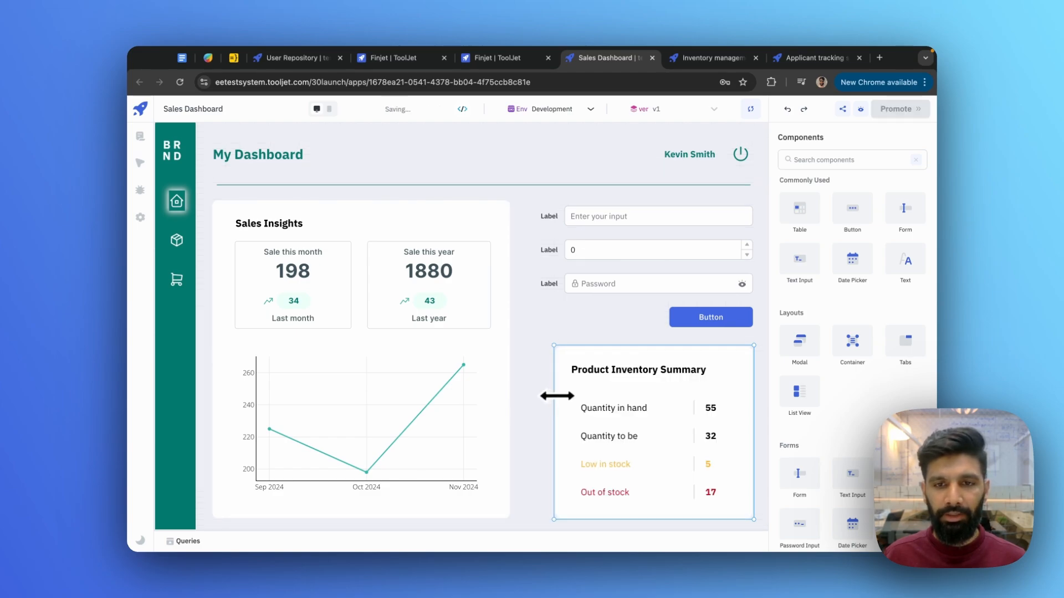
- Select the three form inputs, then narrow the Button from its left edge
drag(610, 333, 554, 239)
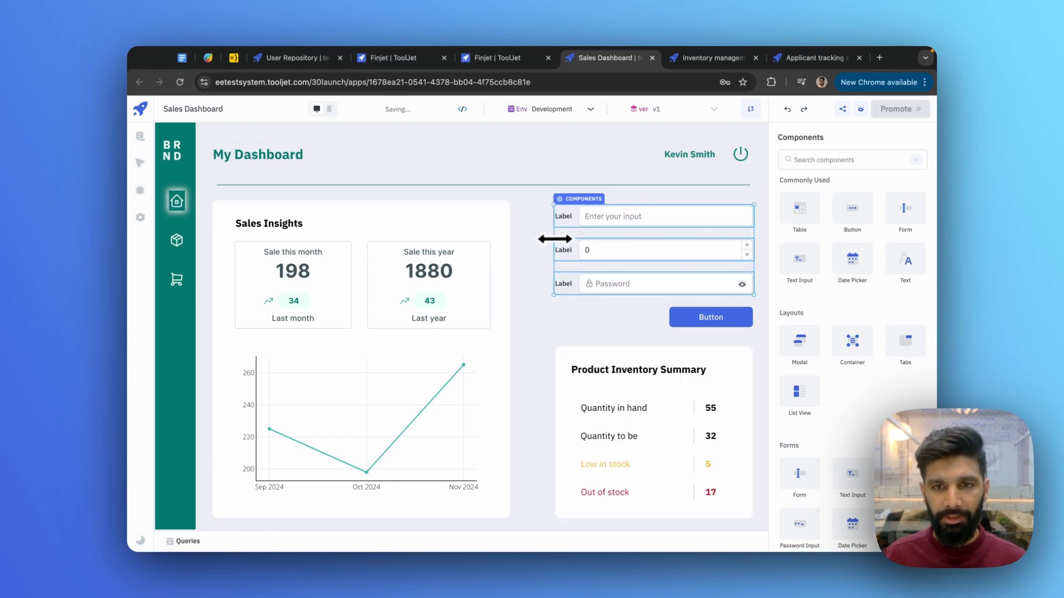
click(670, 323)
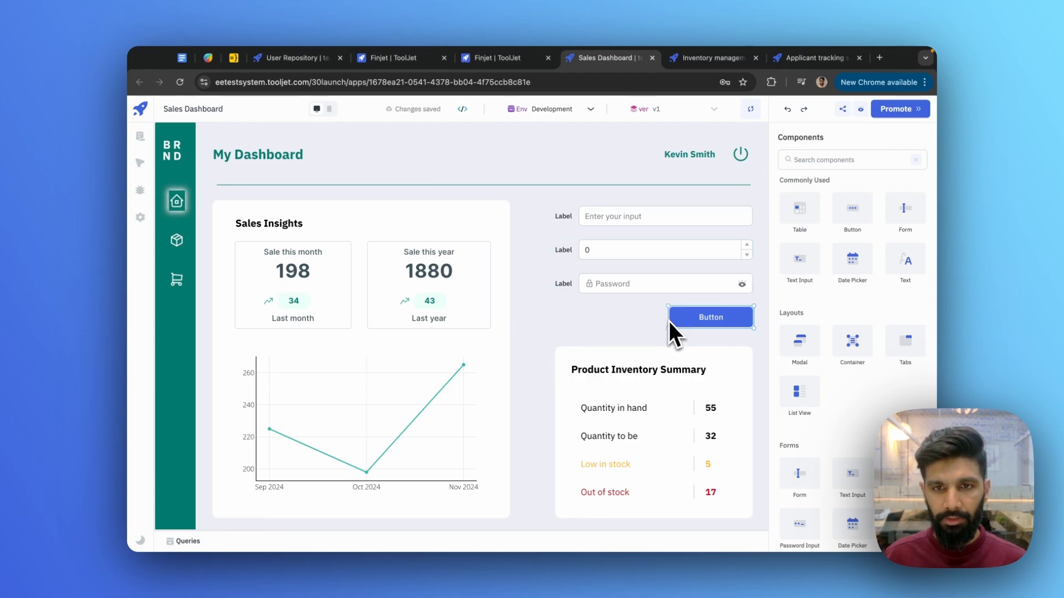
drag(672, 316, 684, 321)
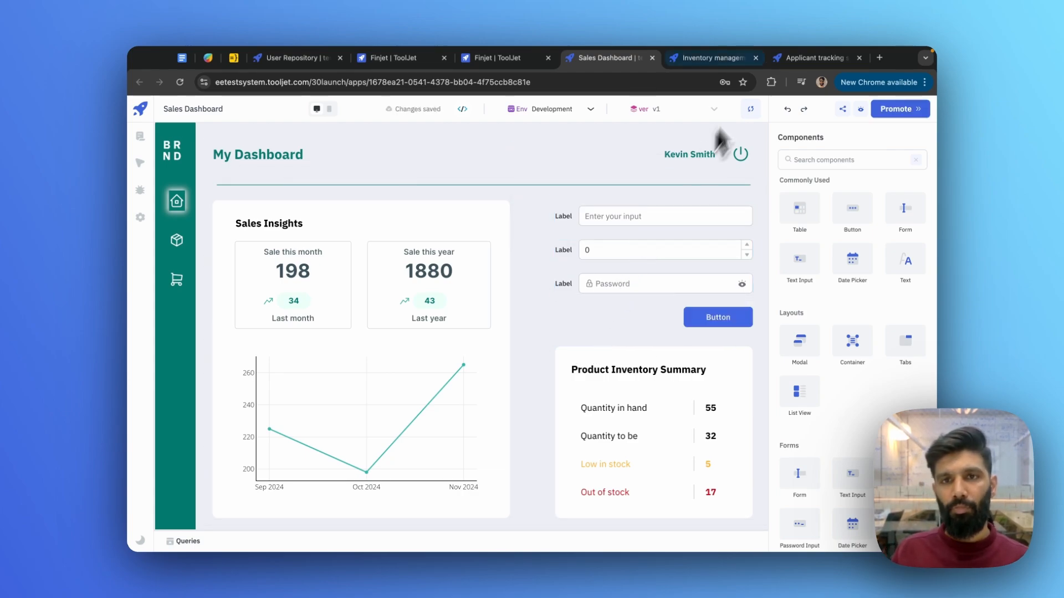
click(704, 59)
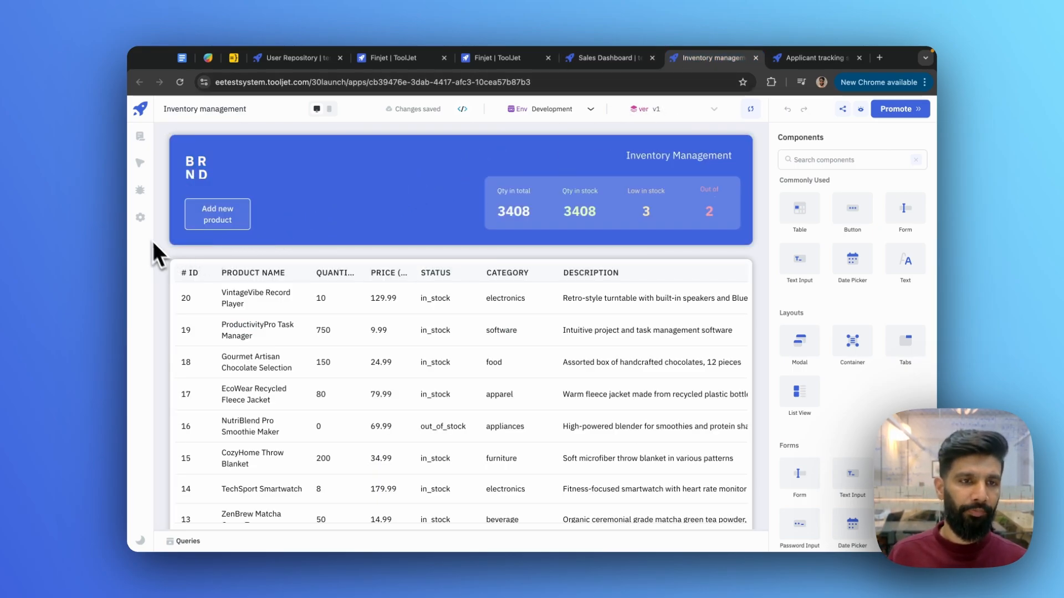
- Open the Inventory app's Page menu settings from Pages and look over its Styles
click(141, 217)
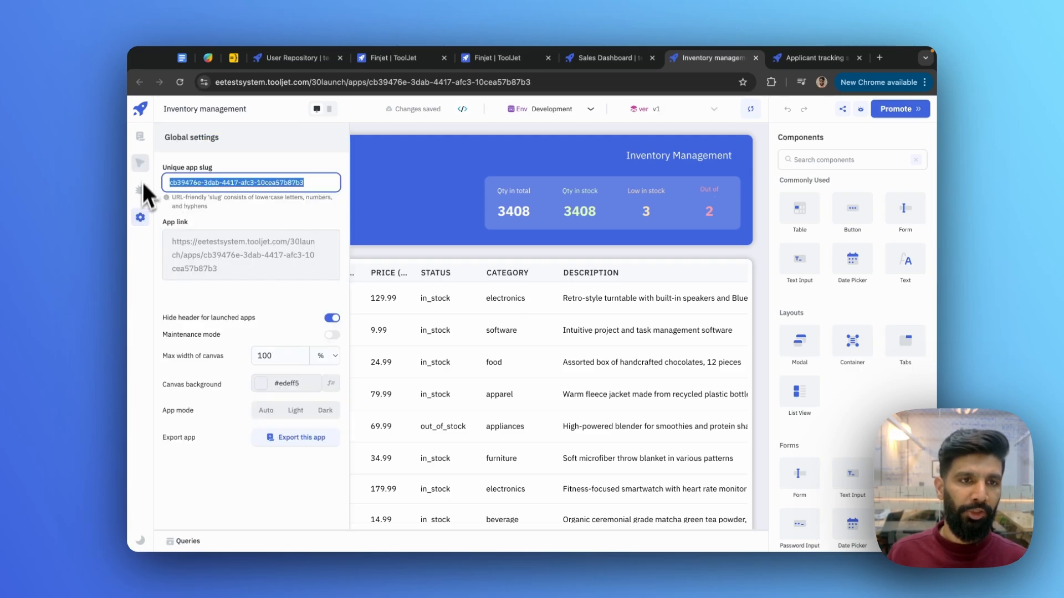
click(140, 136)
click(316, 139)
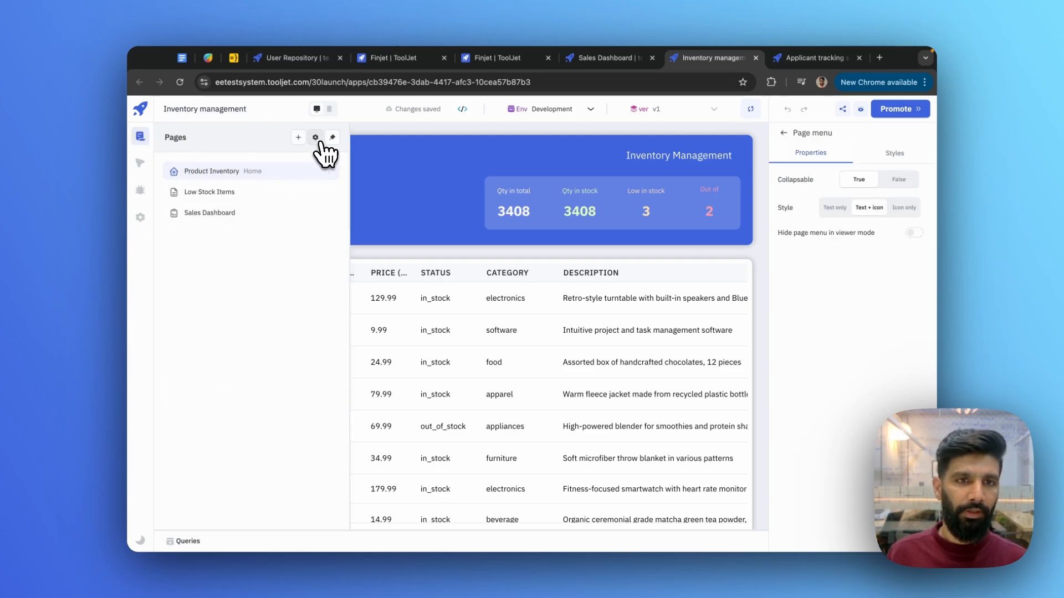
click(895, 154)
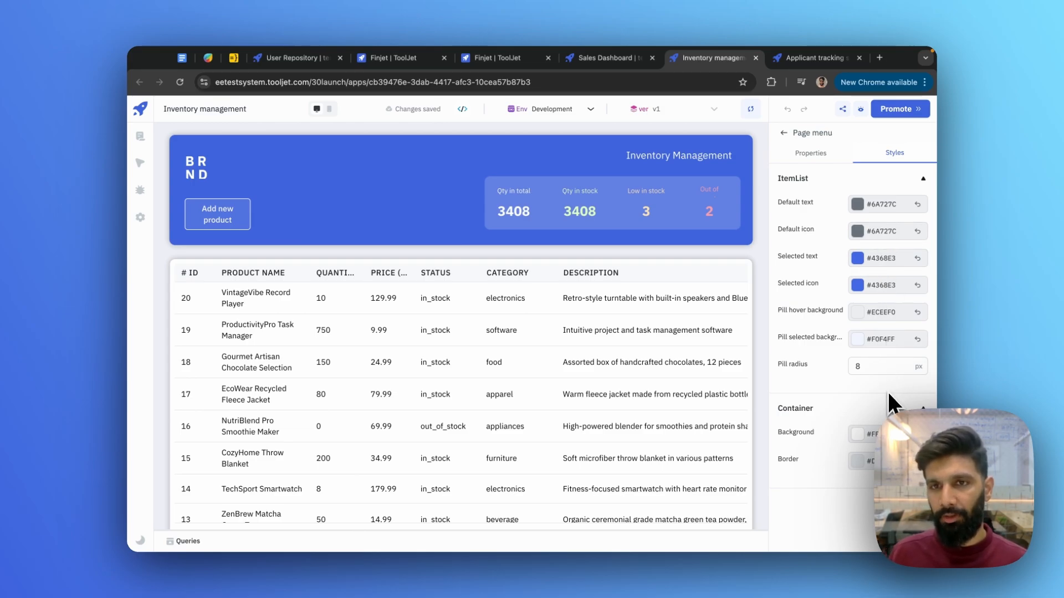
click(809, 155)
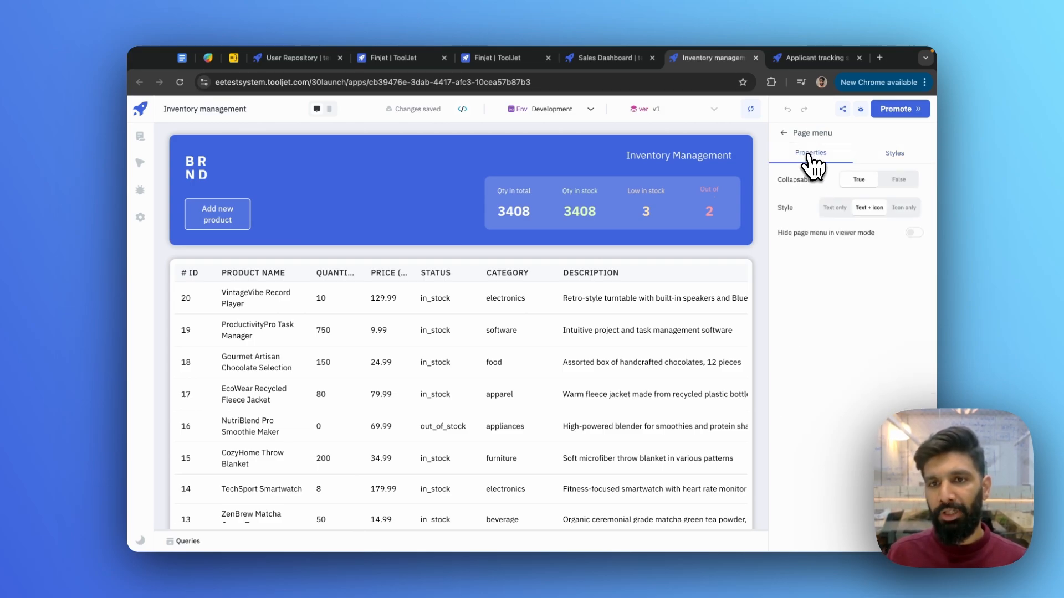
- Try other menu options but keep Collapsable True and Text + icon, then preview the app
click(903, 185)
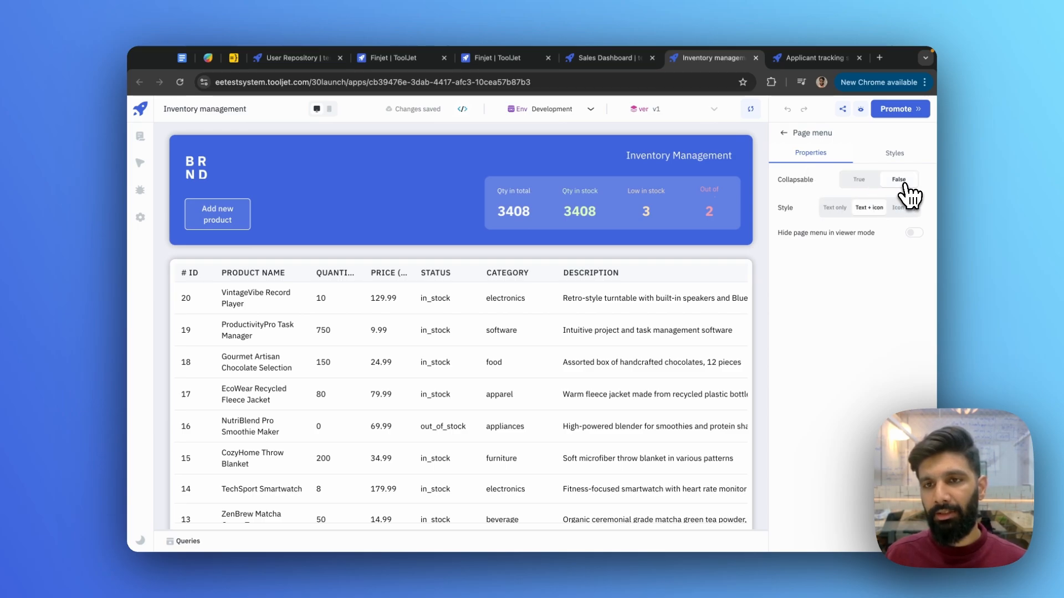
click(861, 182)
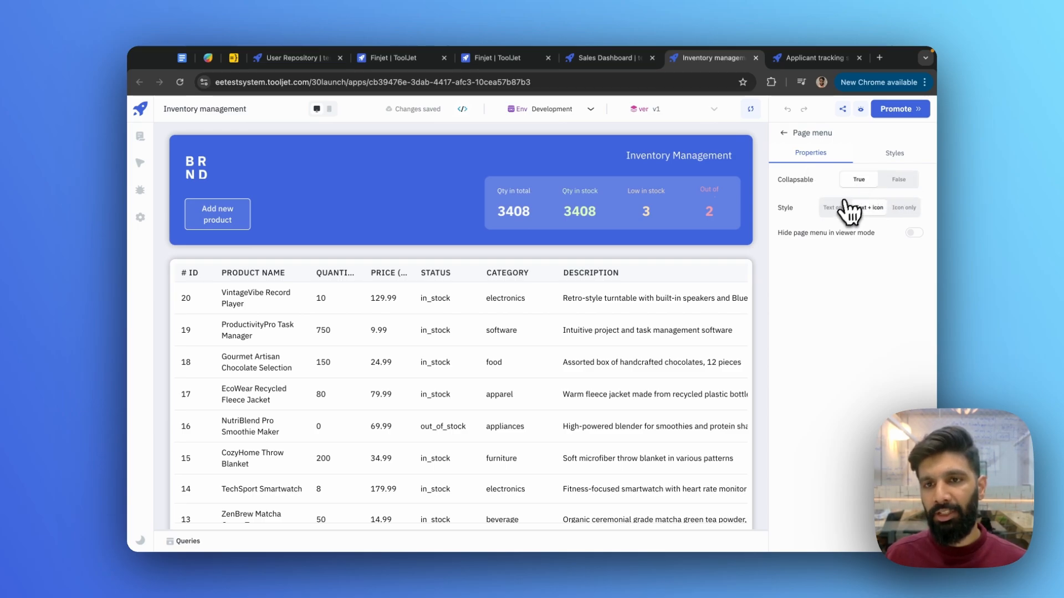
click(839, 213)
click(868, 211)
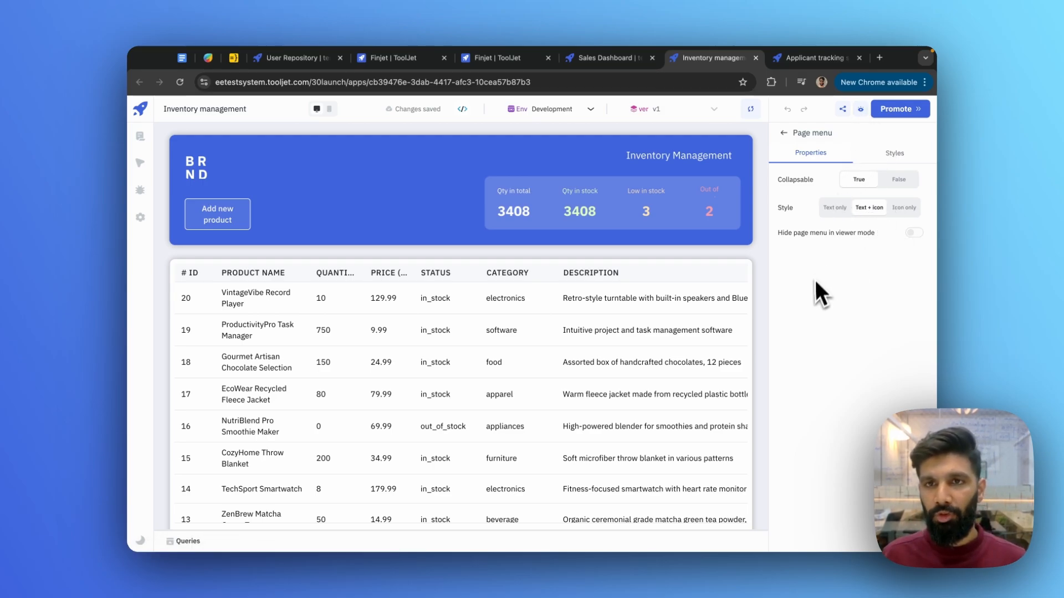
click(861, 111)
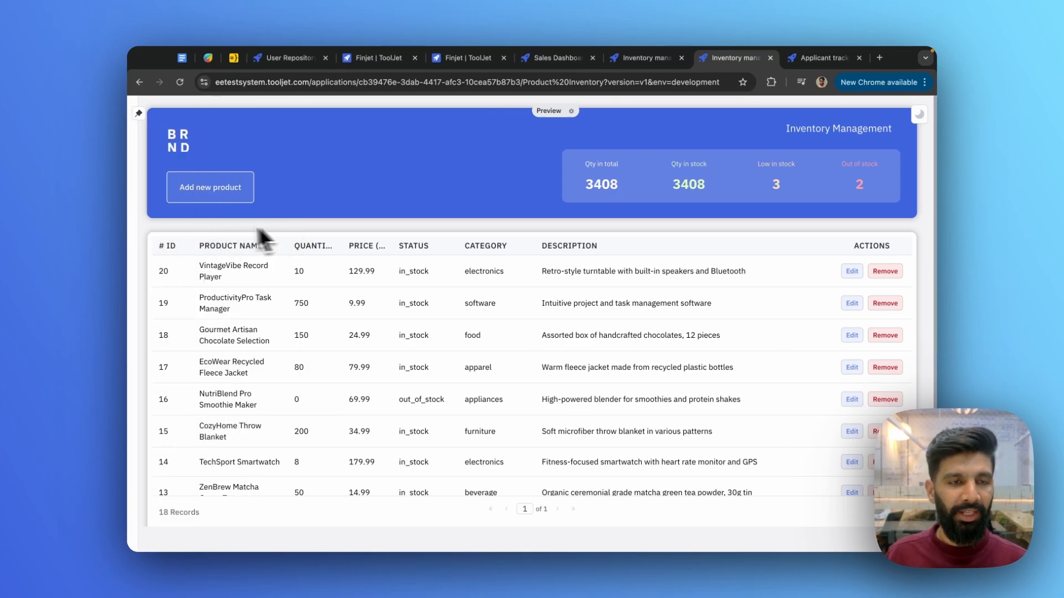
- Check the pages panel in the preview, then go back to the Inventory management editor
mouse_move(130, 222)
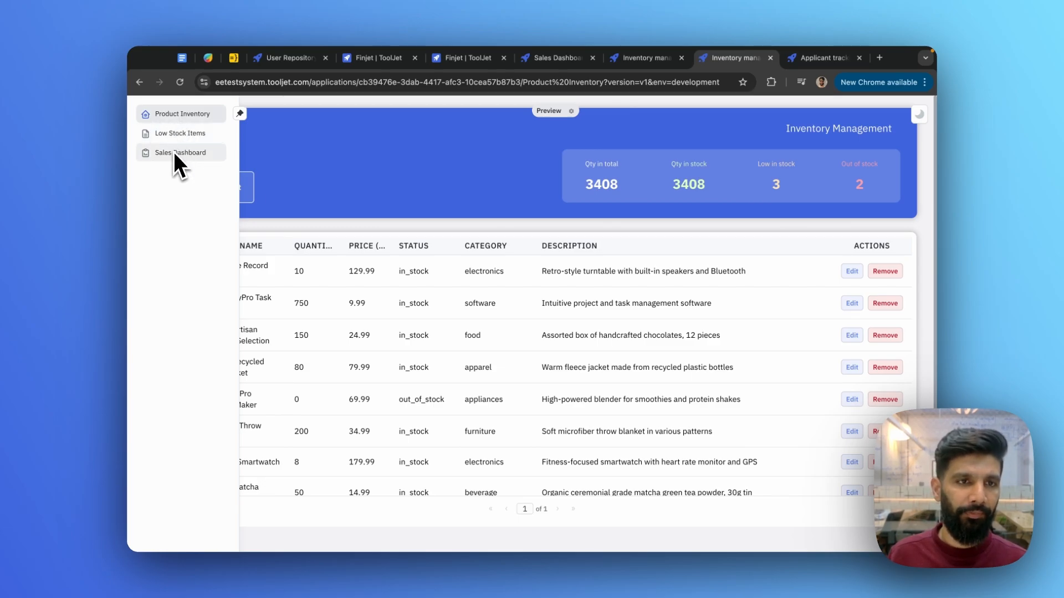
click(640, 64)
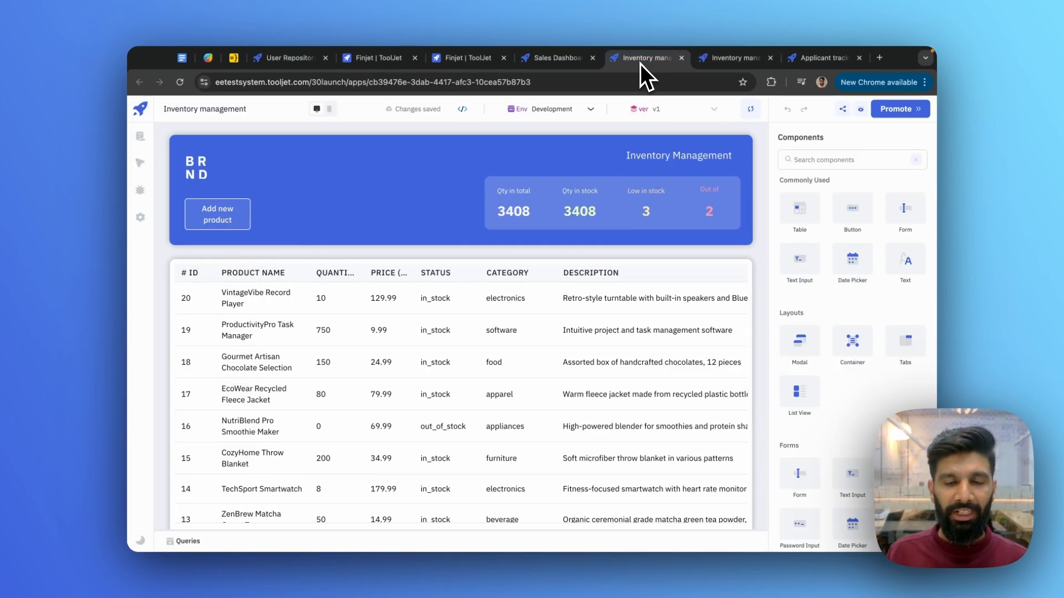
- Inspect tooljetdbGetProducts' Setup, Transformation and Settings, toggling transformation on and back off
click(188, 541)
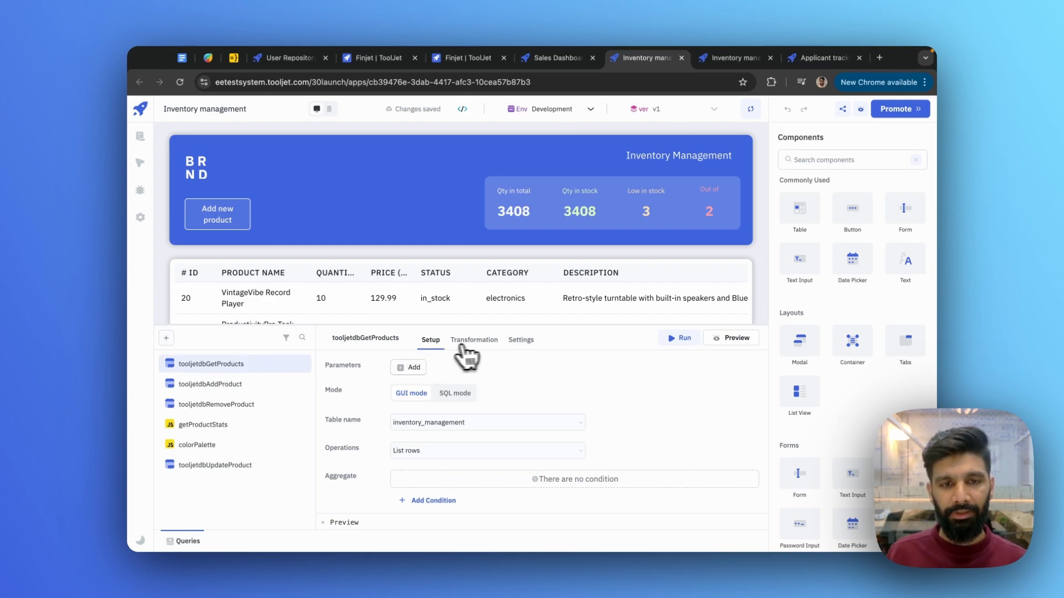
scroll(448, 423, down, 3)
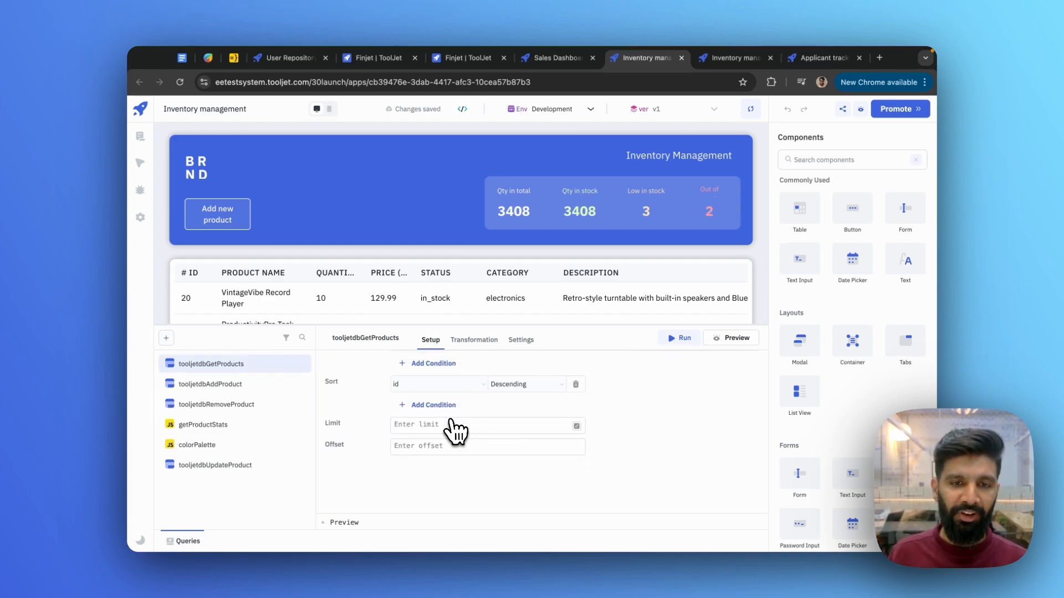
scroll(450, 424, up, 3)
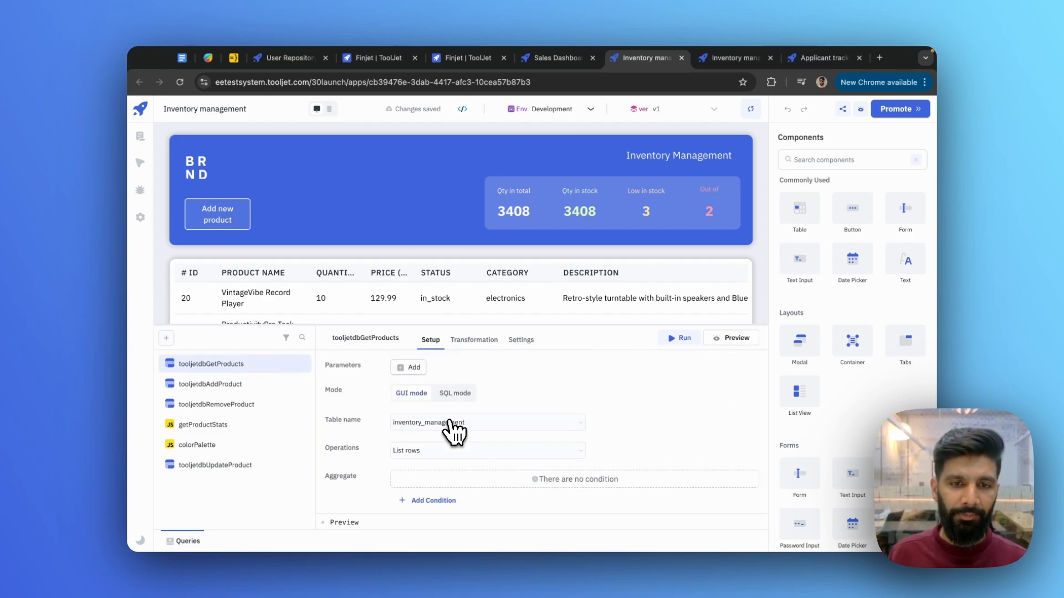
click(466, 343)
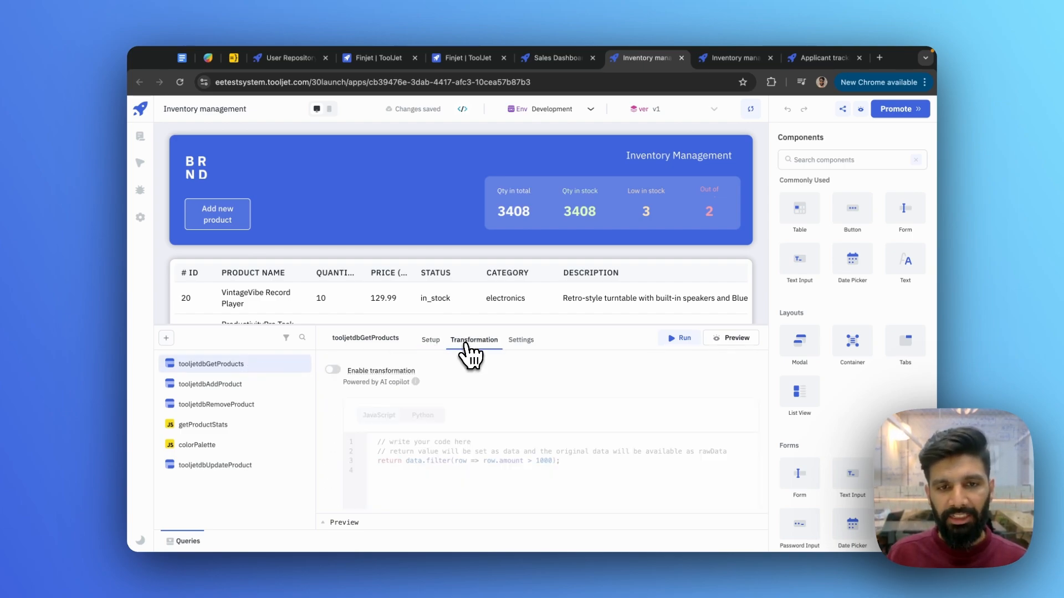
click(333, 370)
click(333, 371)
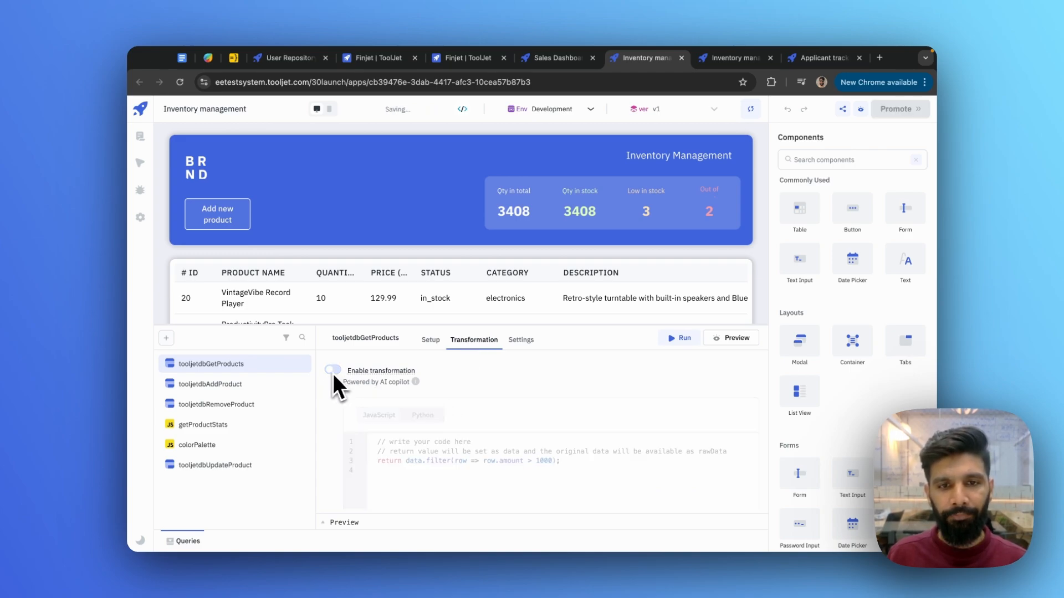
click(522, 342)
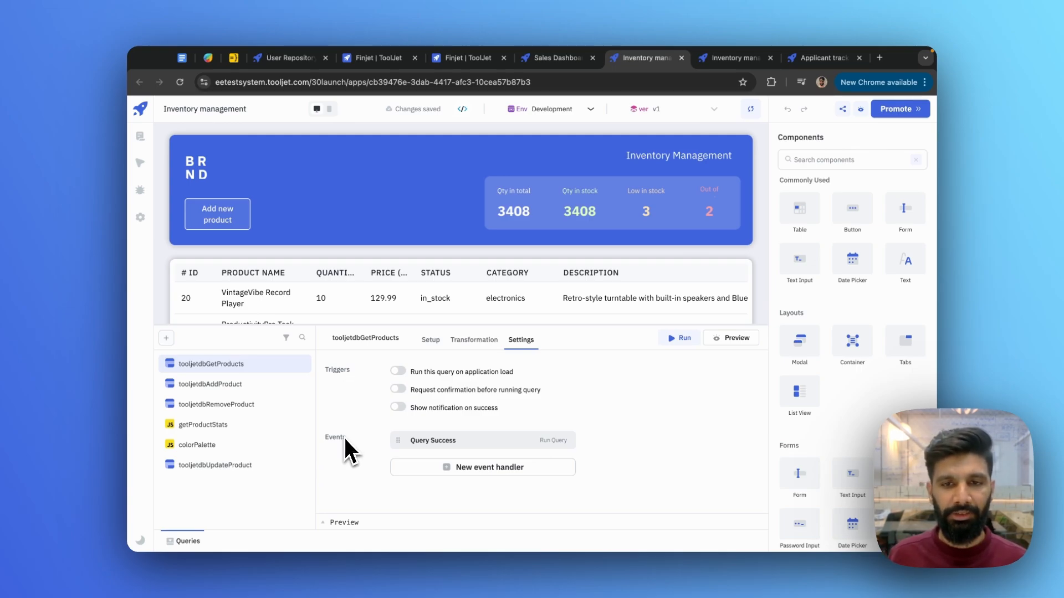
- Run tooljetdbGetProducts and review its results in the Preview panel
click(677, 339)
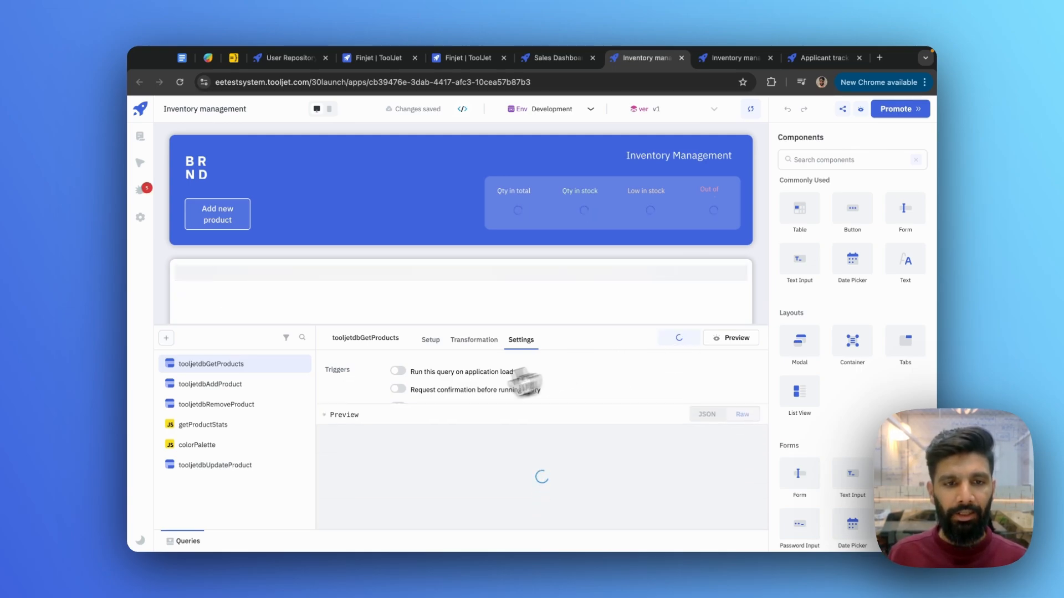
drag(370, 410, 351, 370)
click(351, 372)
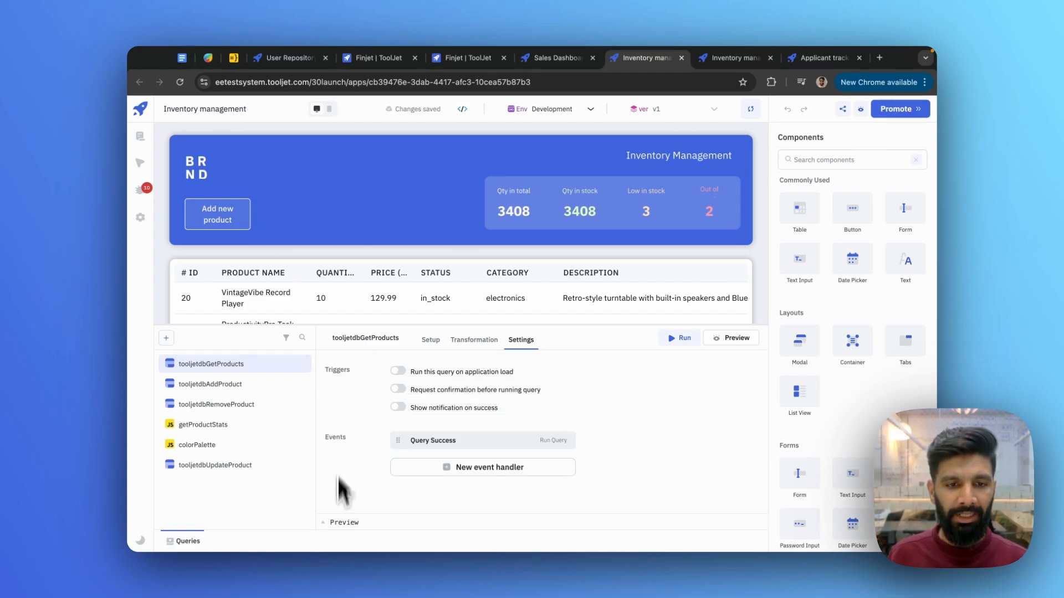
click(351, 526)
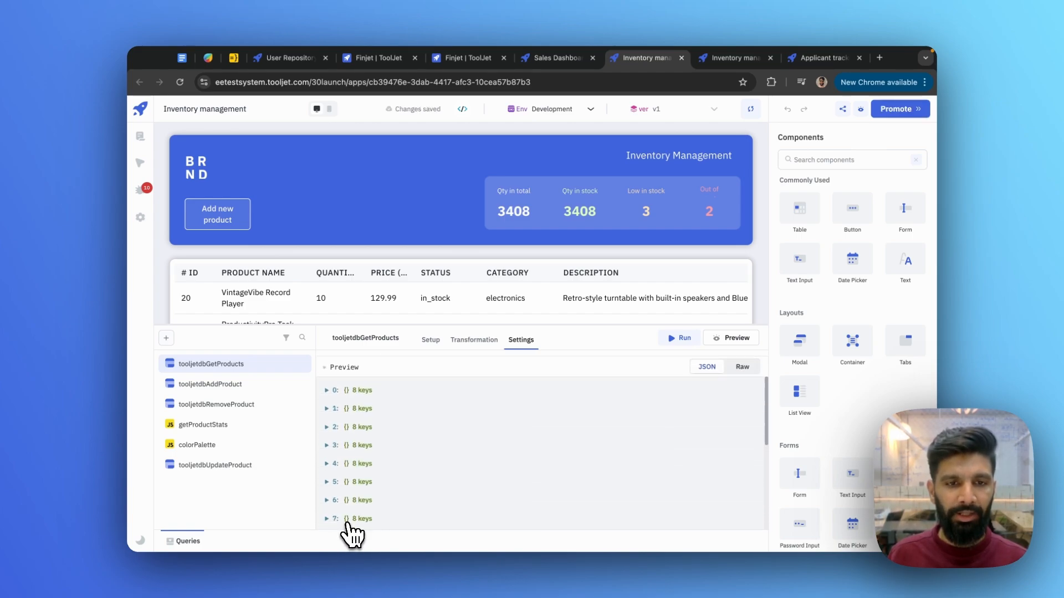
click(344, 370)
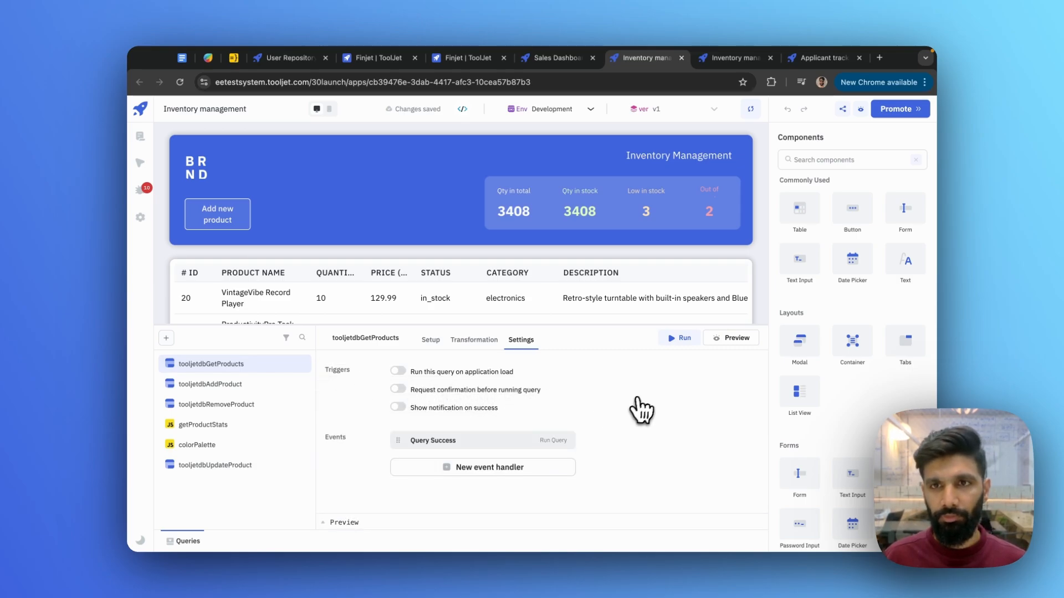
click(815, 61)
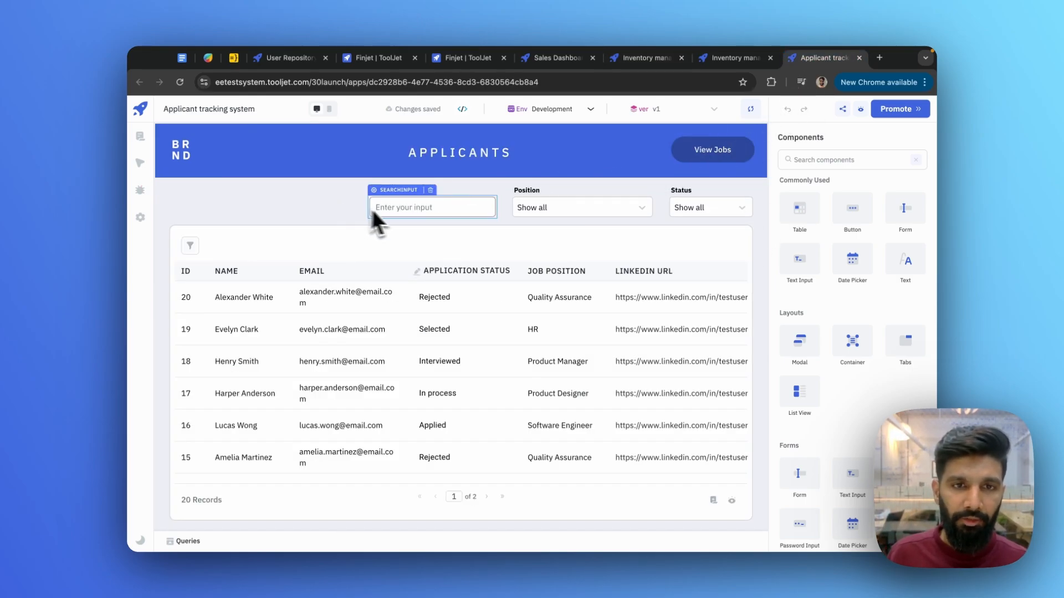
- Browse the searchInput's Properties and Styles settings
click(410, 206)
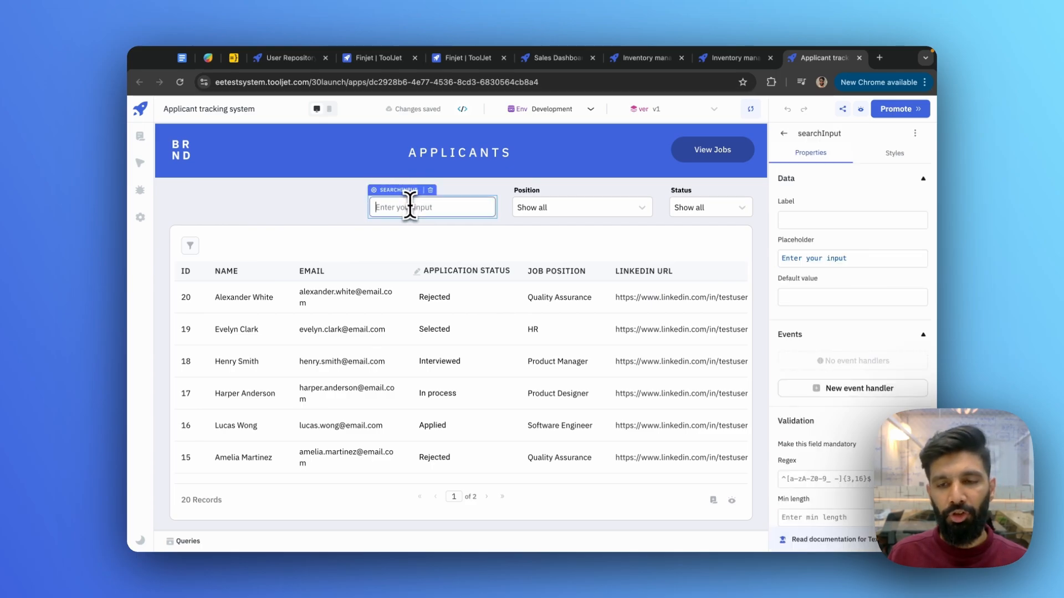
scroll(845, 356, down, 5)
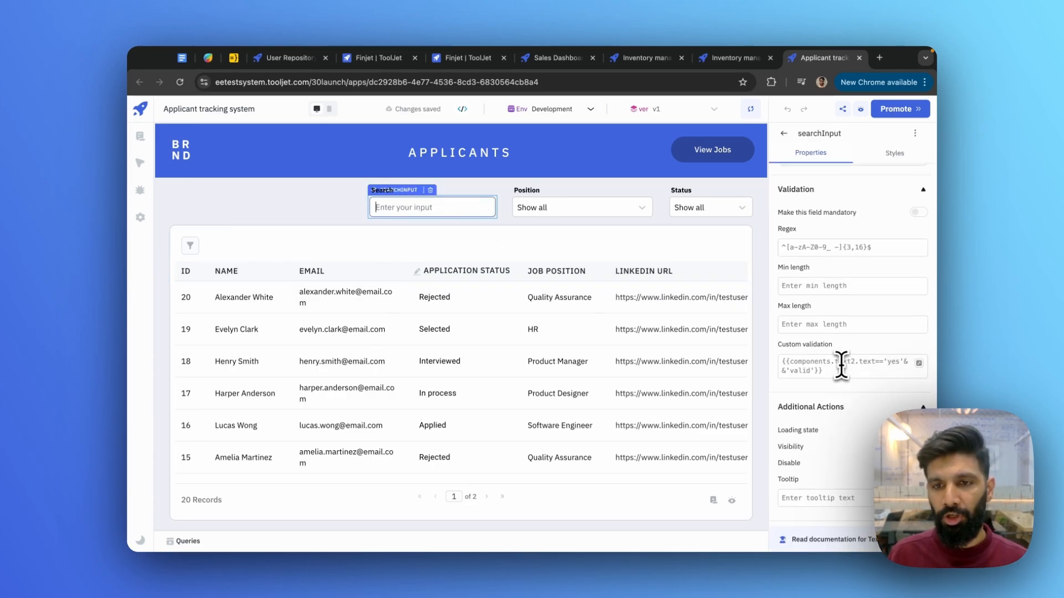
scroll(841, 363, up, 5)
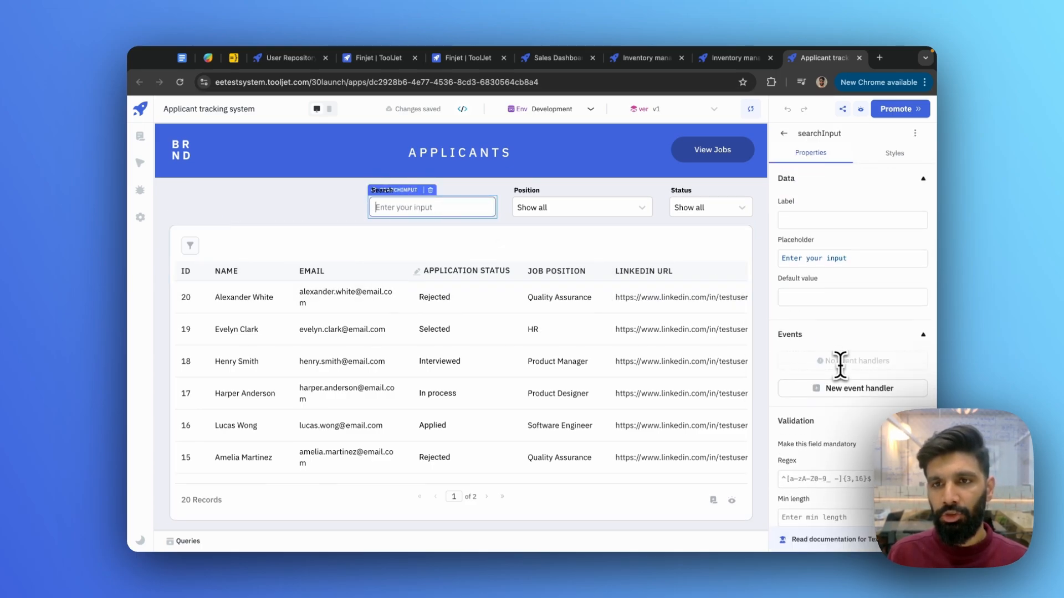
click(894, 154)
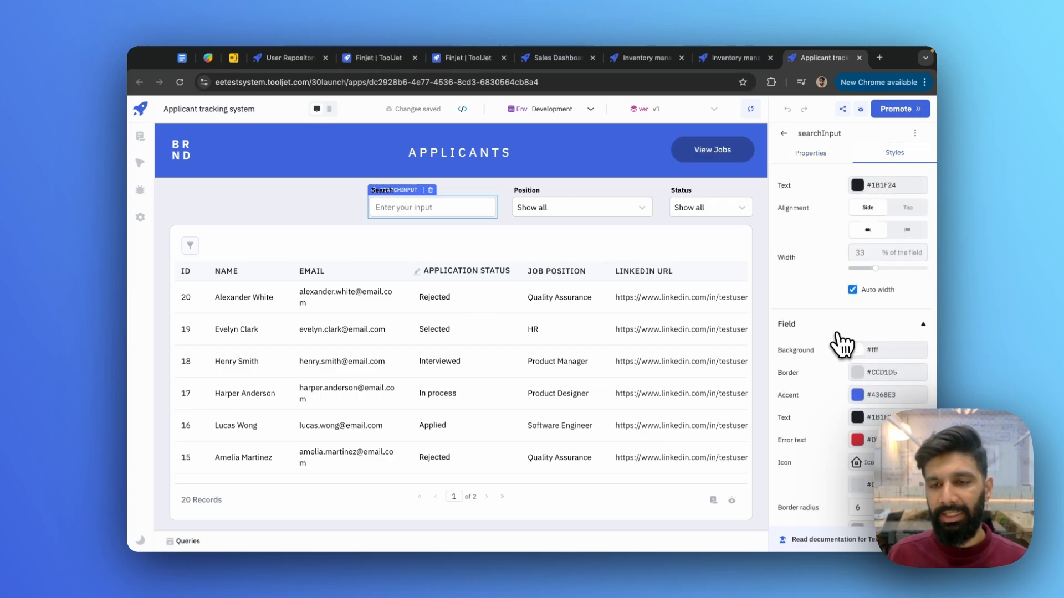
scroll(840, 346, down, 2)
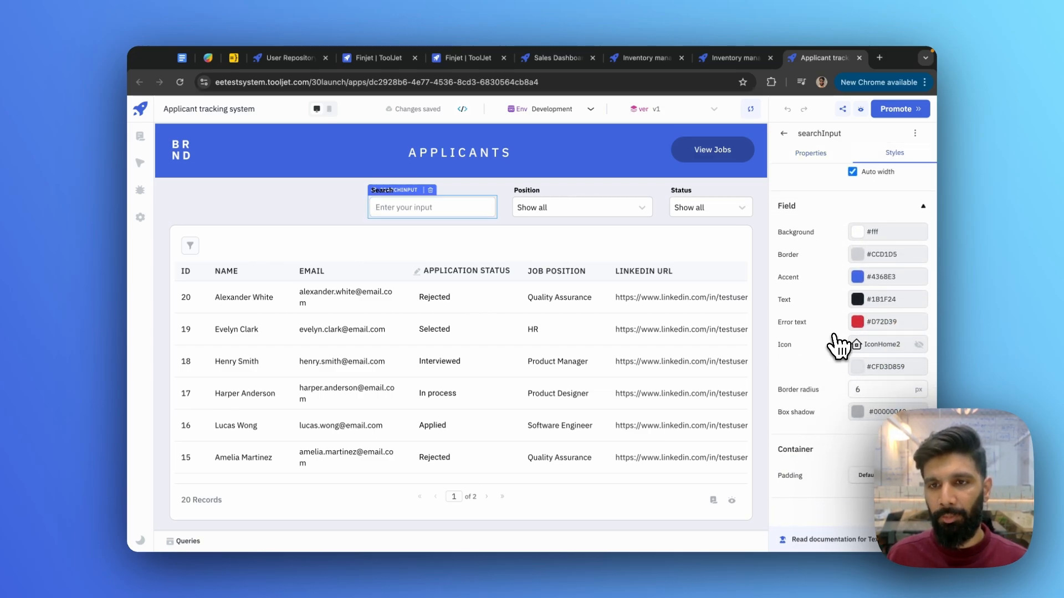
scroll(840, 347, up, 2)
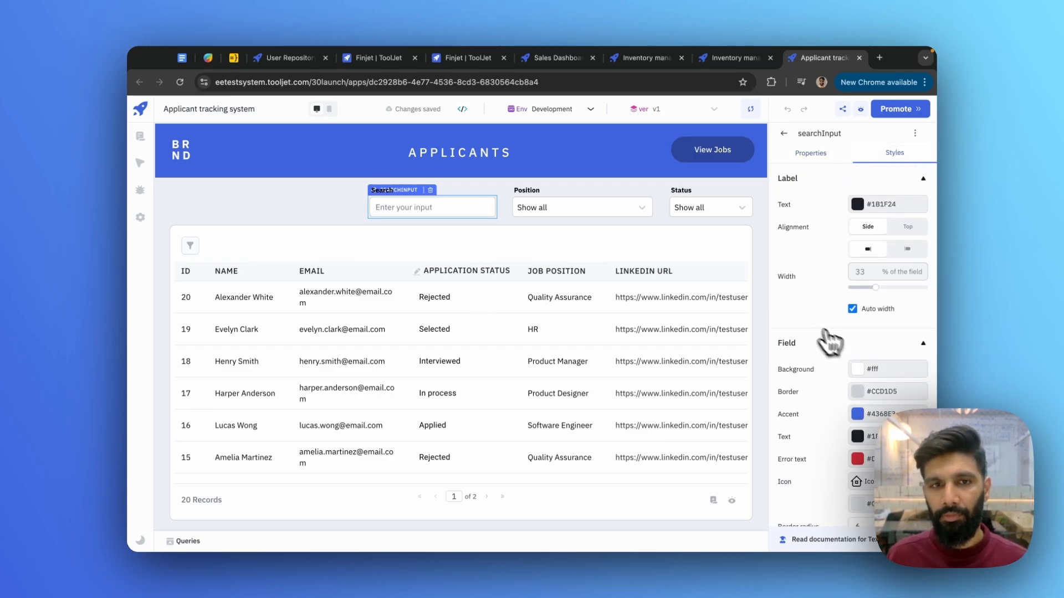
- Turn off Content wrap in table1's Styles, review its properties, and close the inspector
click(692, 311)
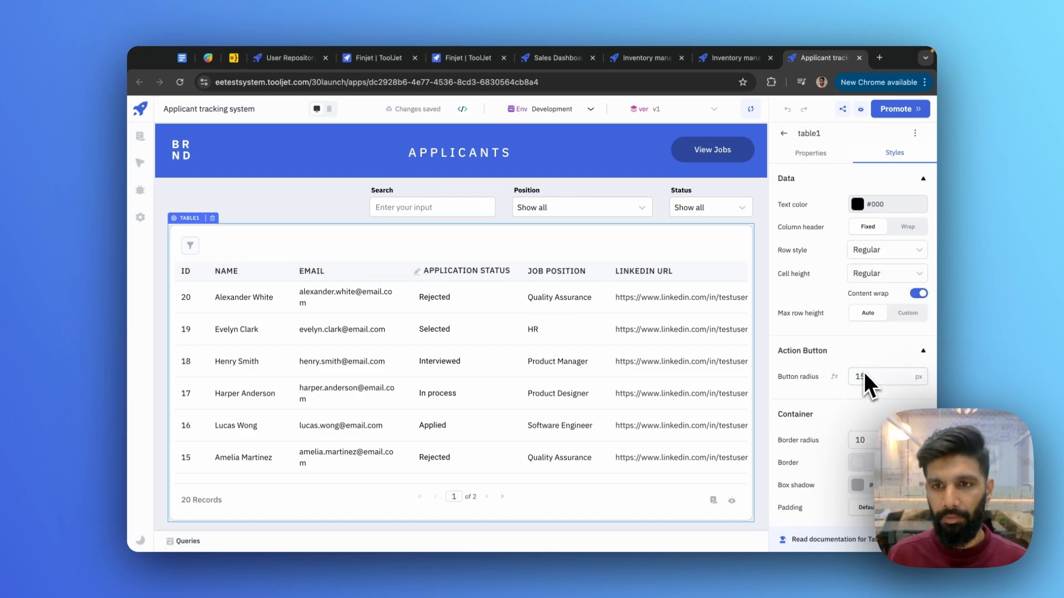
click(920, 295)
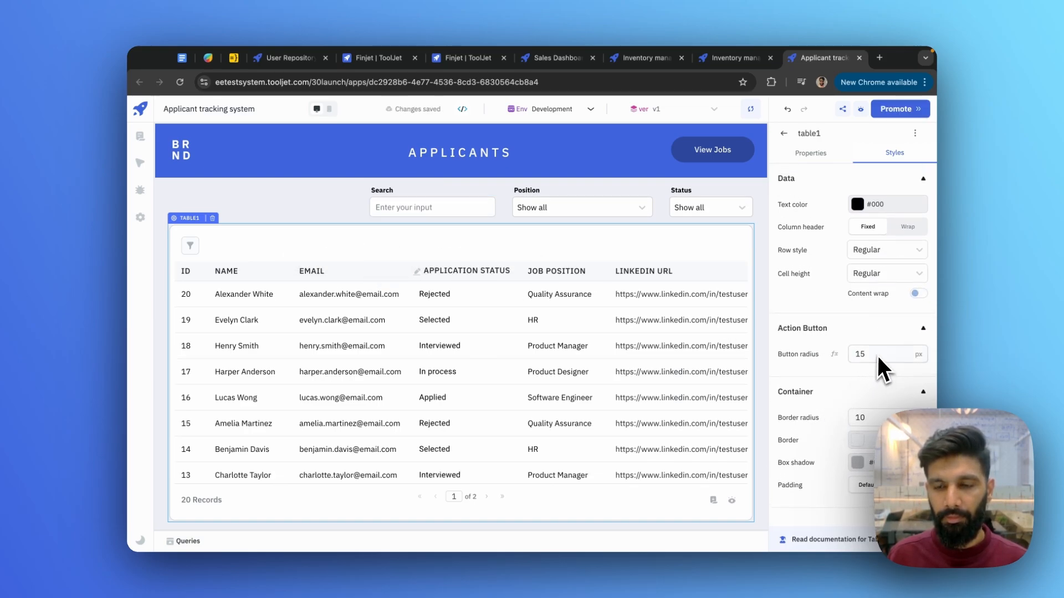
click(810, 154)
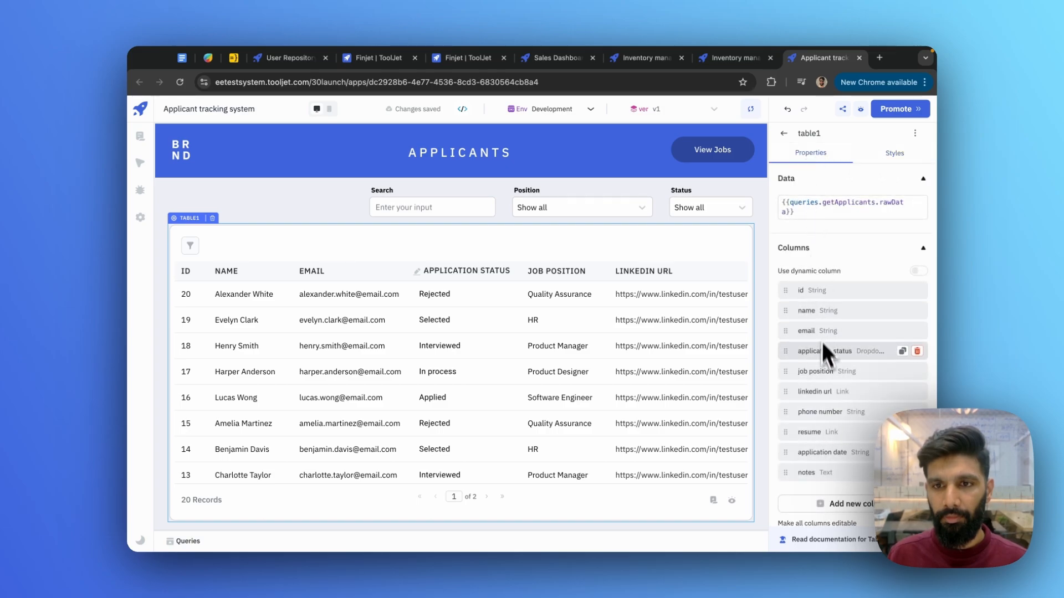
scroll(825, 366, down, 5)
scroll(824, 375, down, 10)
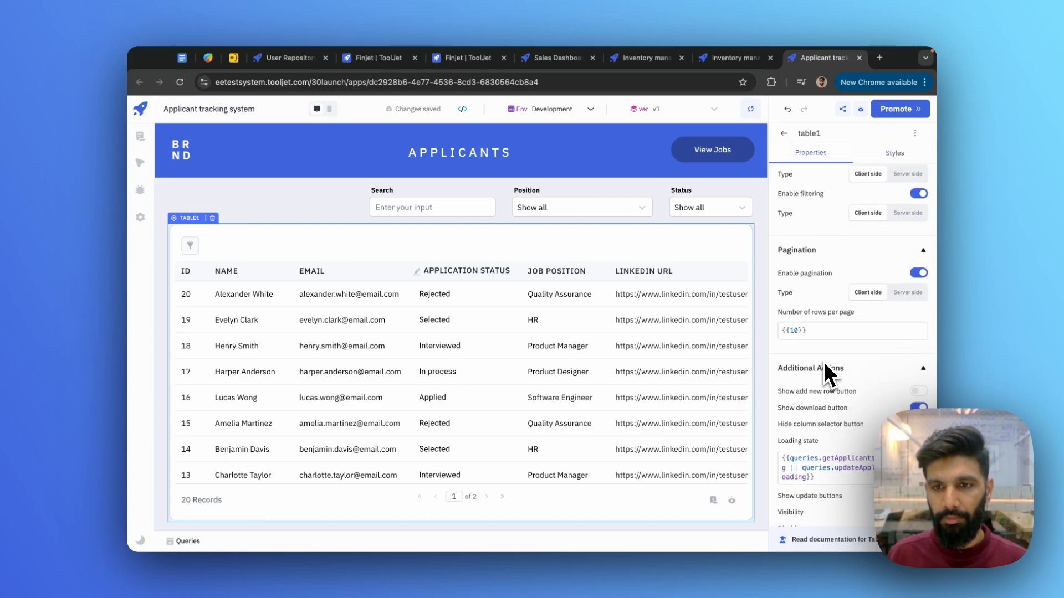
scroll(824, 362, up, 12)
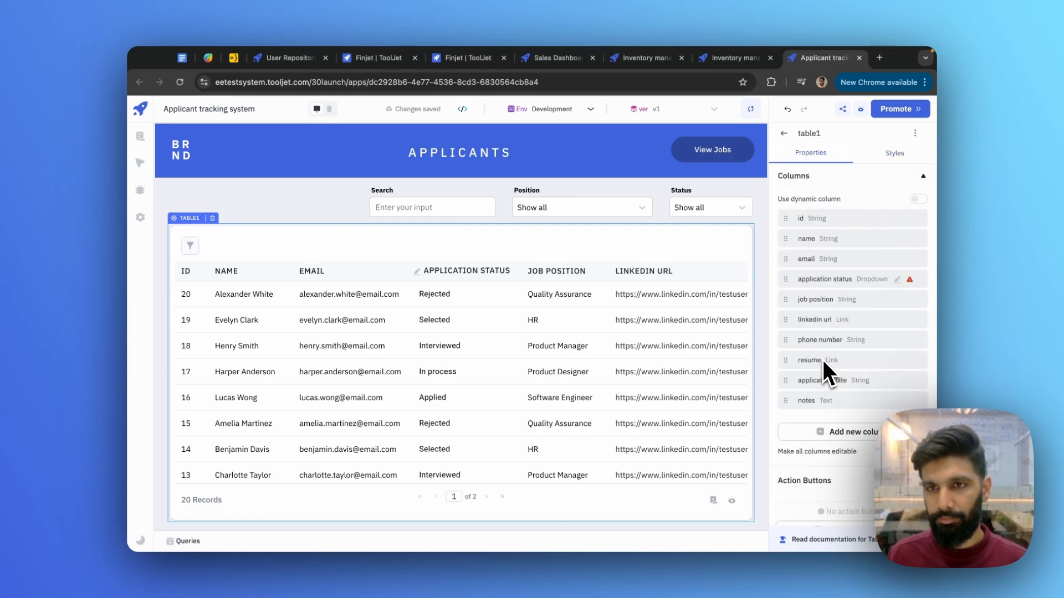
scroll(822, 360, up, 1)
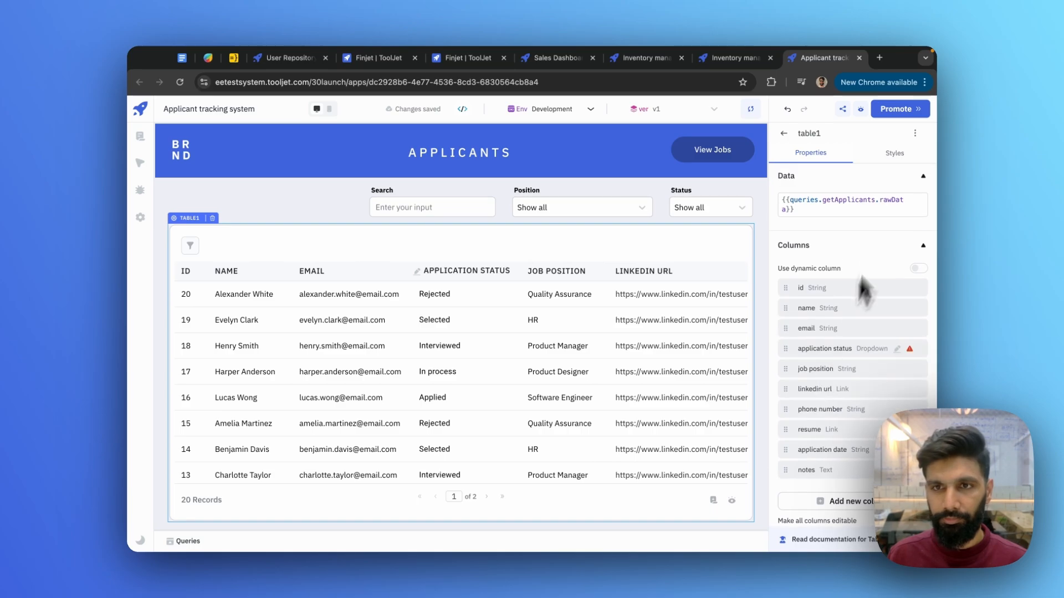
click(783, 134)
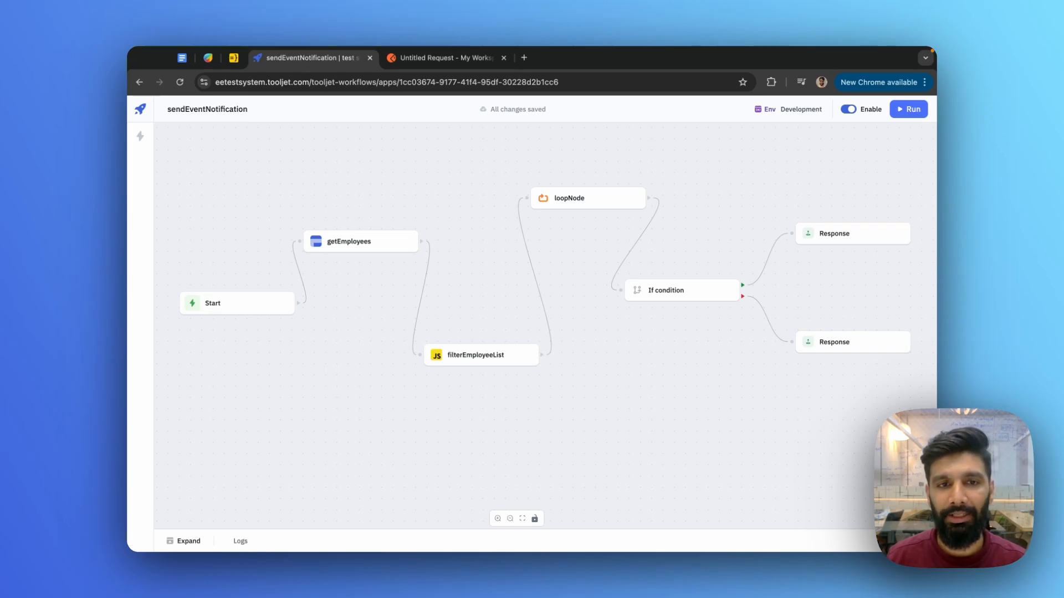
- Inspect the getEmployees database query and the filterEmployeeList JavaScript code
click(347, 245)
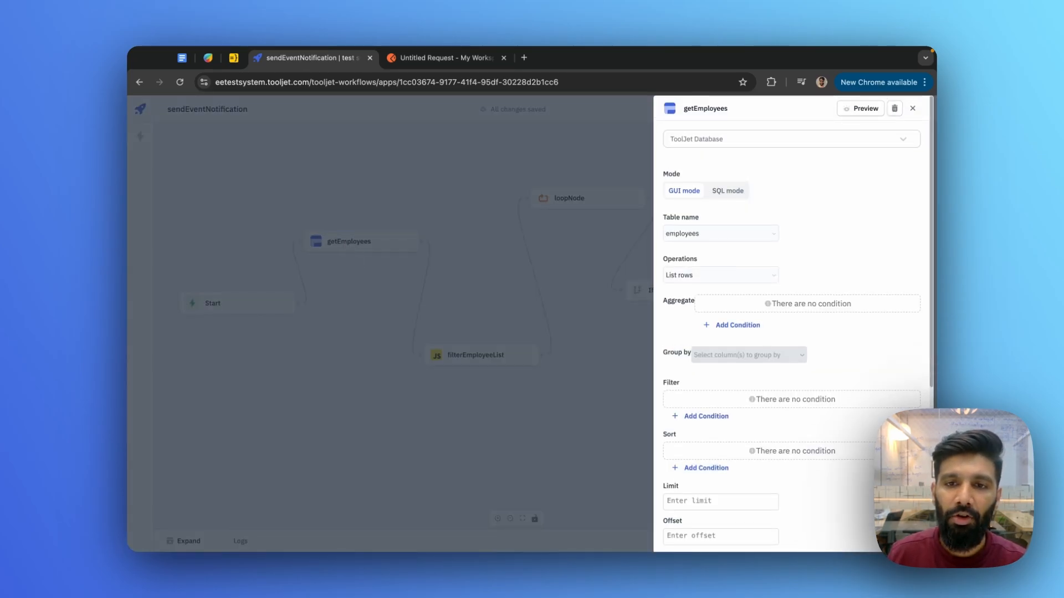
click(352, 304)
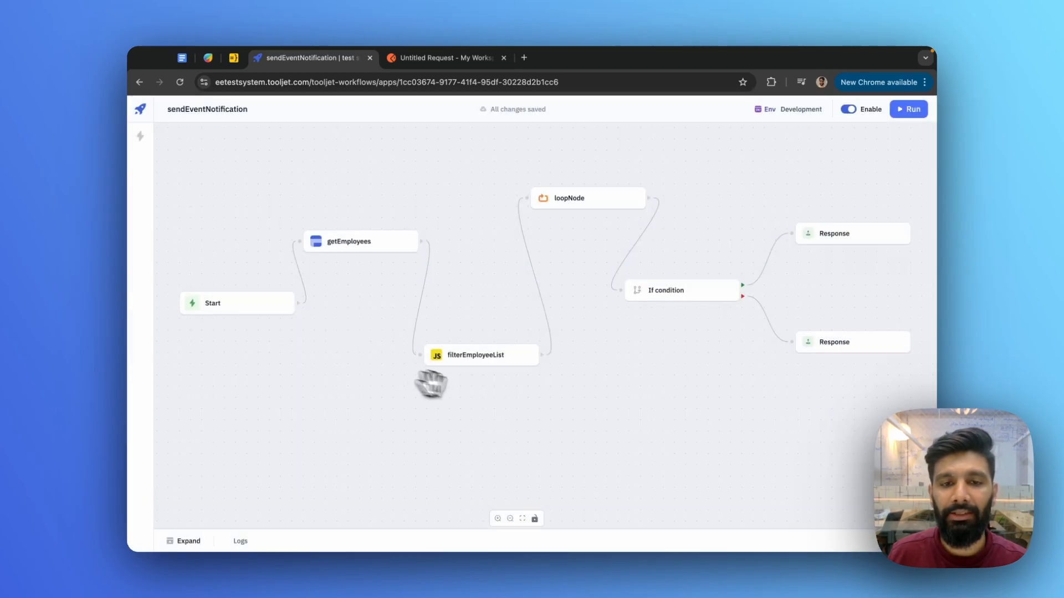
click(480, 355)
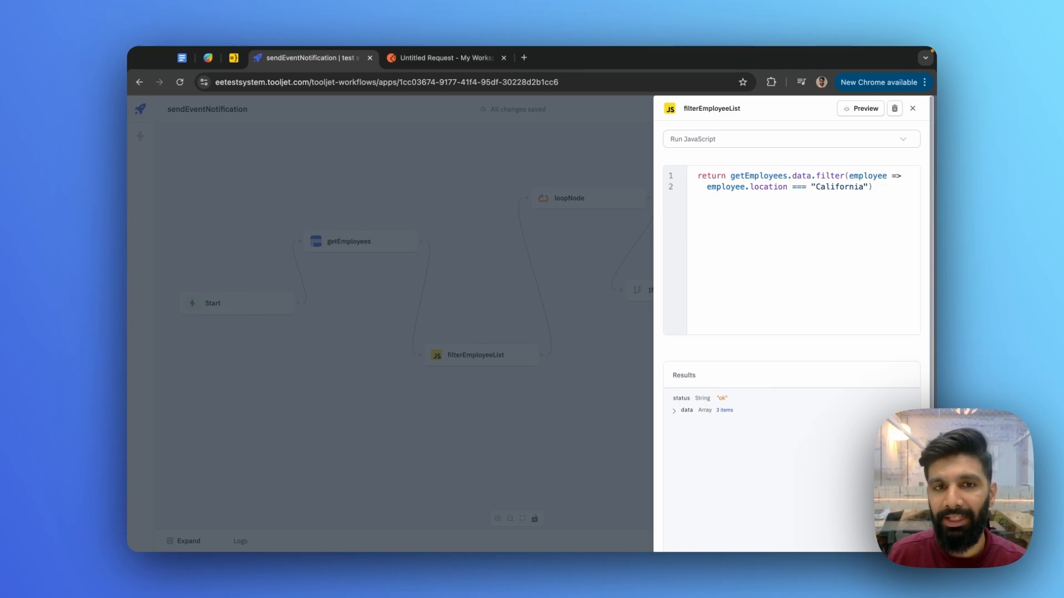
click(574, 259)
- Review the loopNode settings and its Looped function data sources, keeping twilio
click(582, 200)
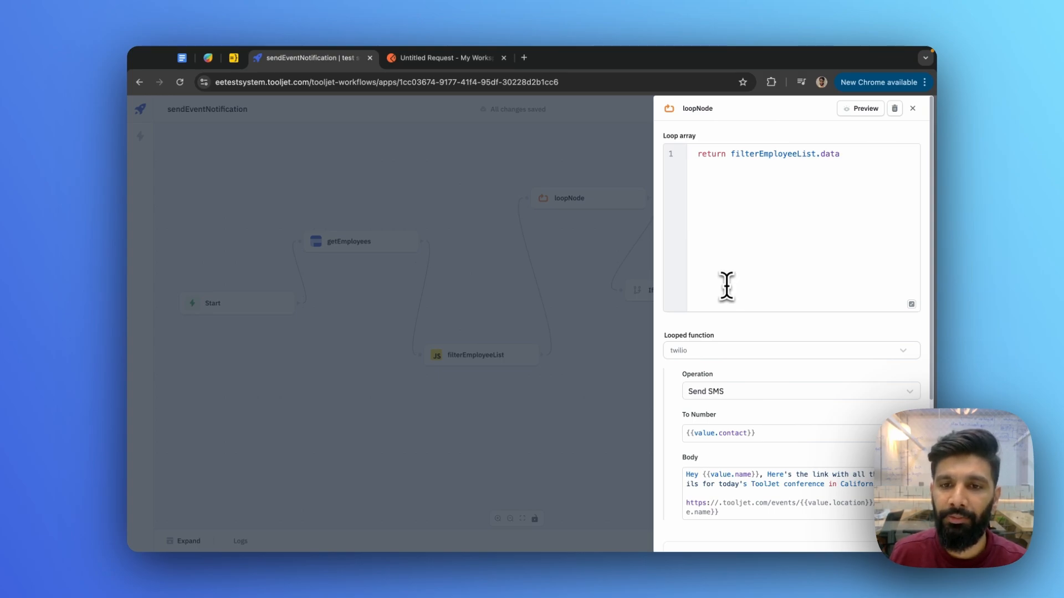
click(813, 279)
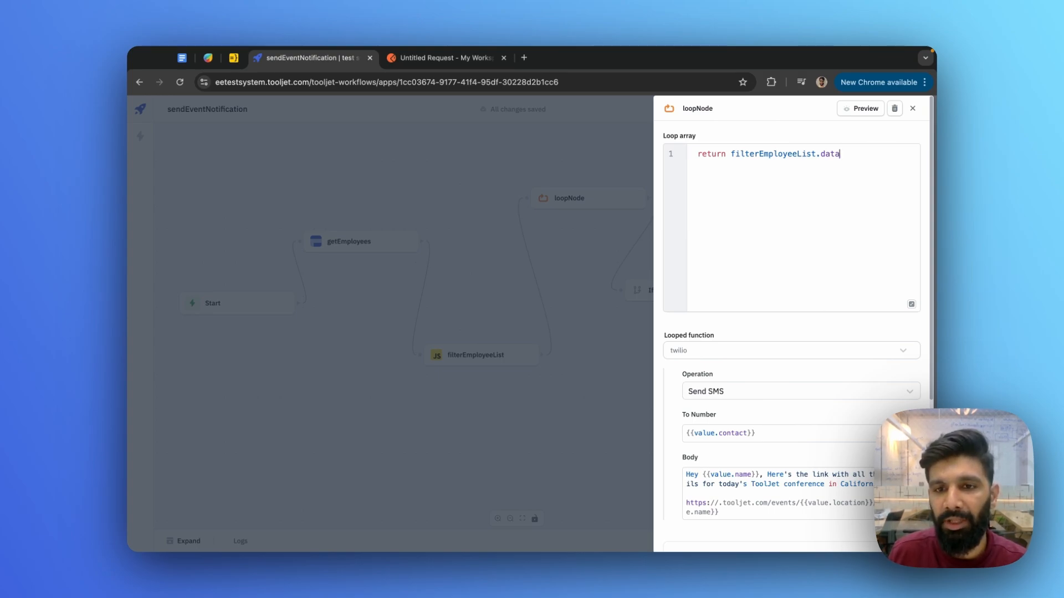
click(742, 354)
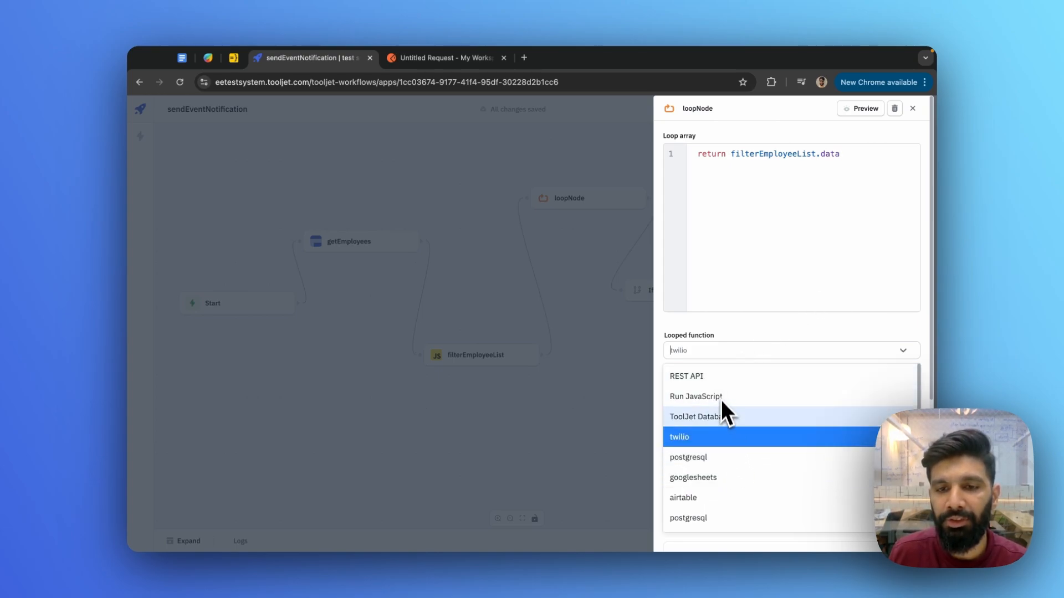
scroll(726, 417, down, 2)
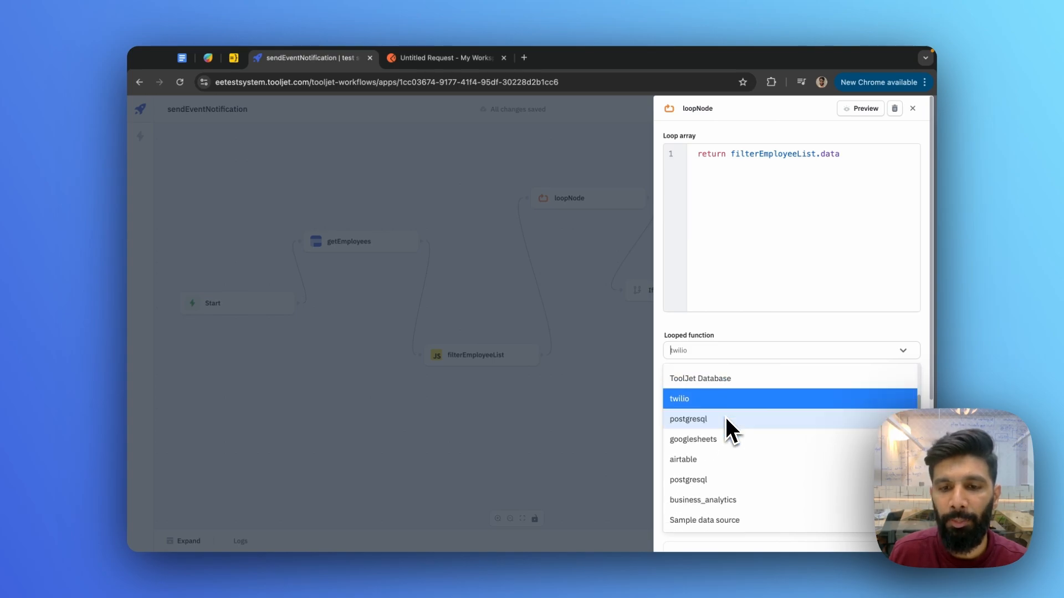
scroll(725, 417, up, 2)
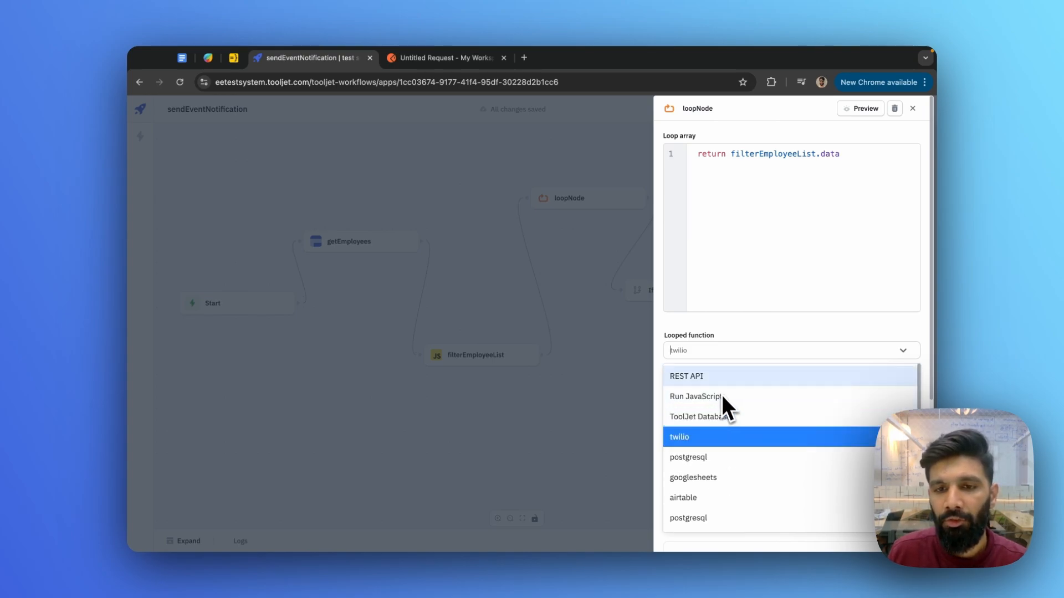
click(837, 229)
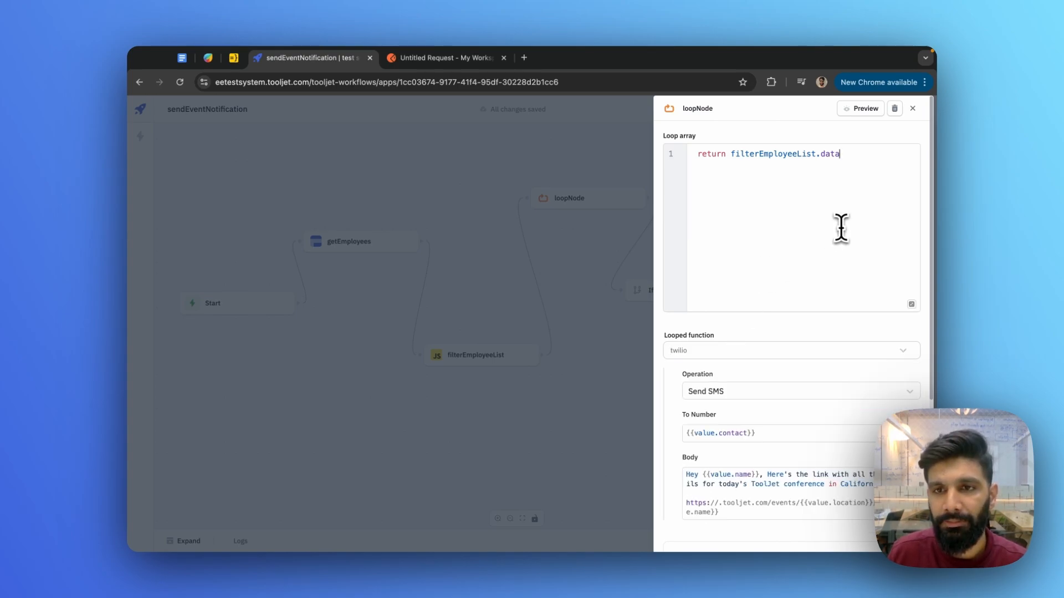
click(591, 412)
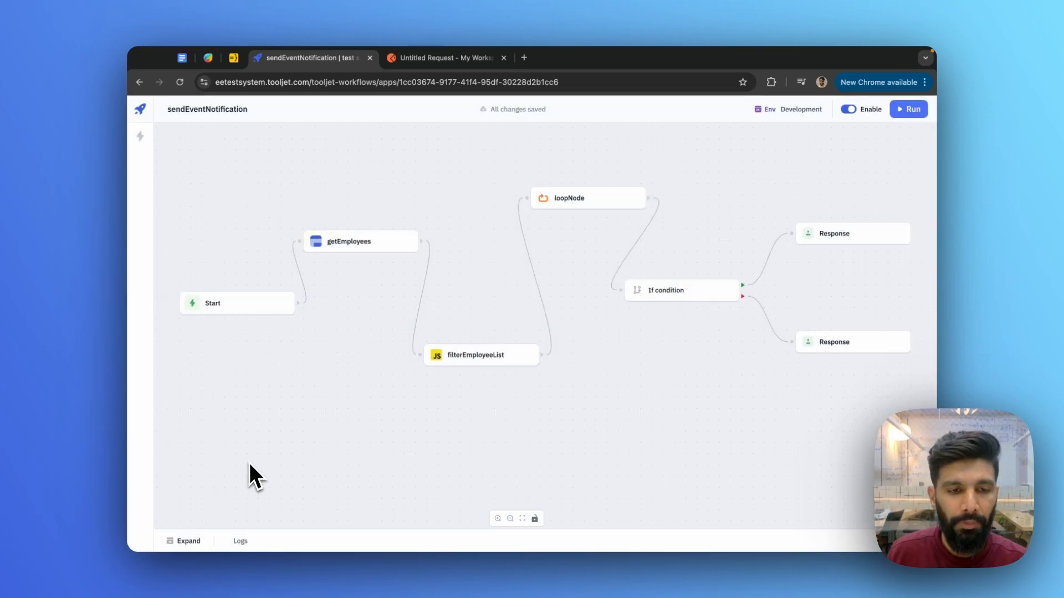
- Open the run from 4 days ago and check the loopNode's Input, Output and Logs
click(190, 541)
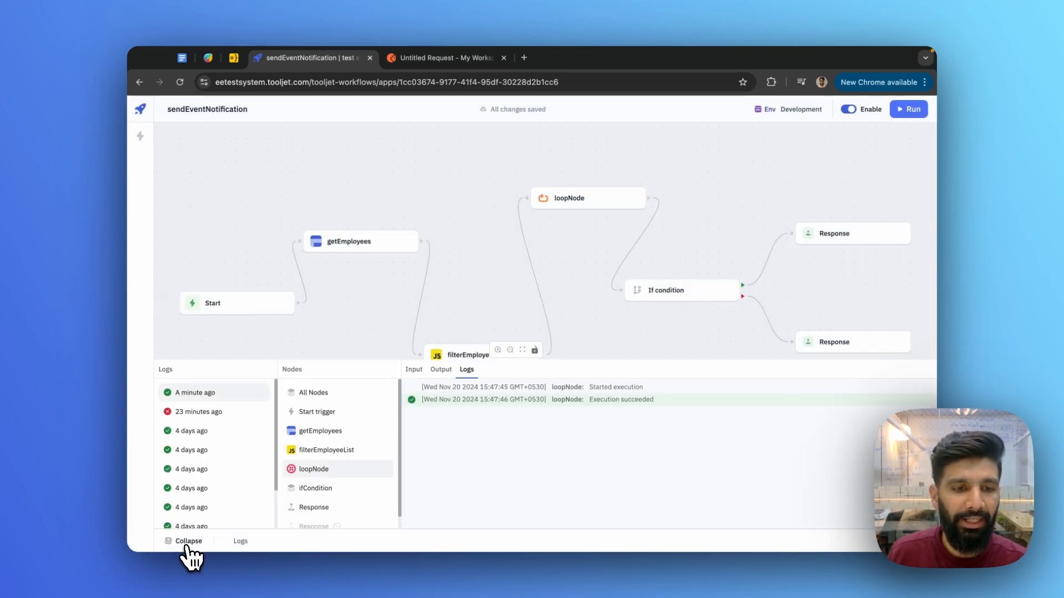
click(215, 437)
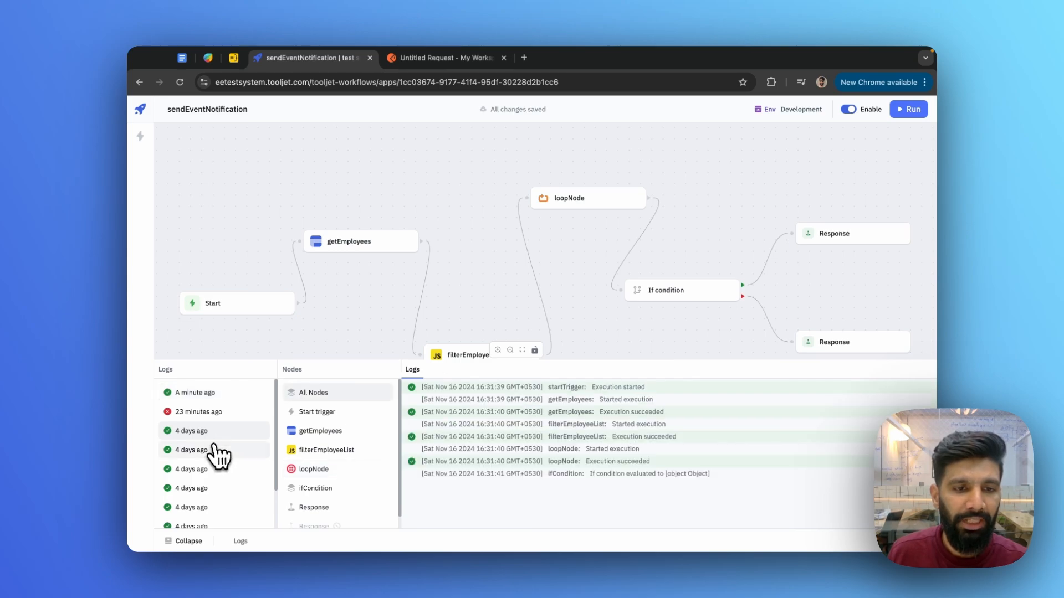
click(319, 472)
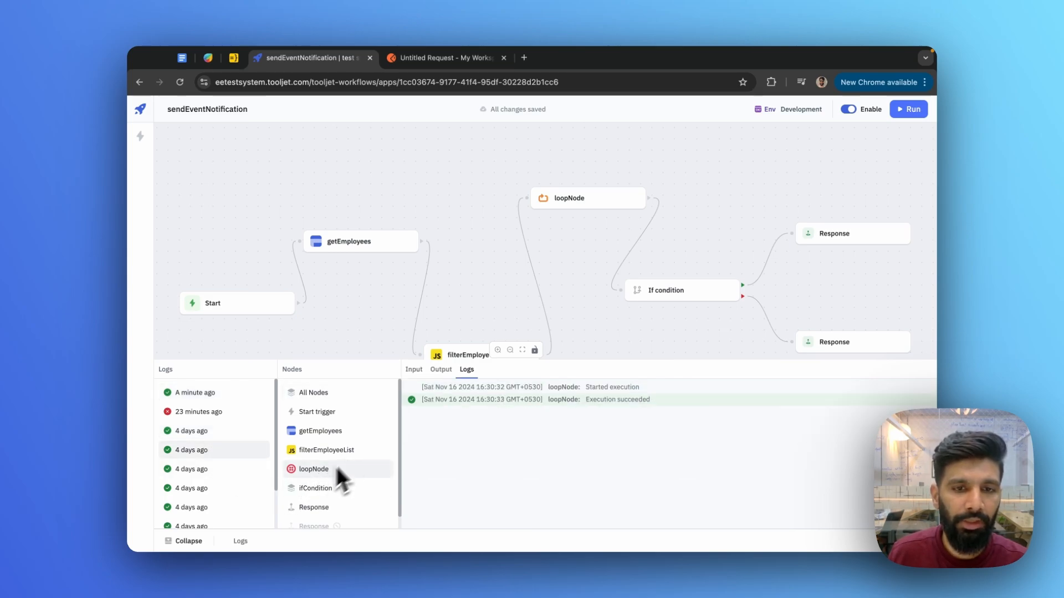
click(415, 371)
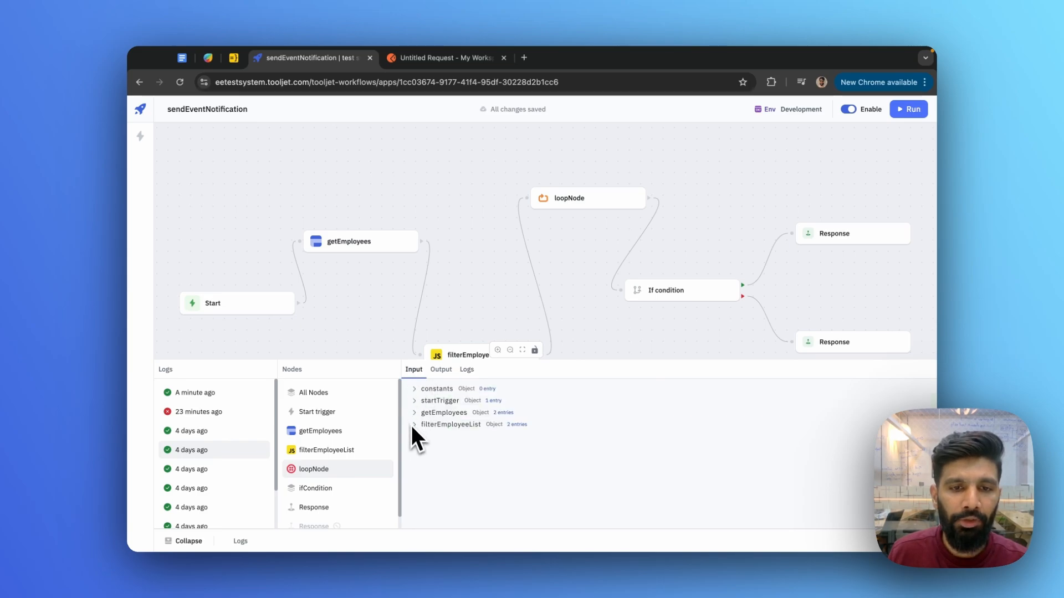
click(443, 413)
click(438, 436)
click(441, 370)
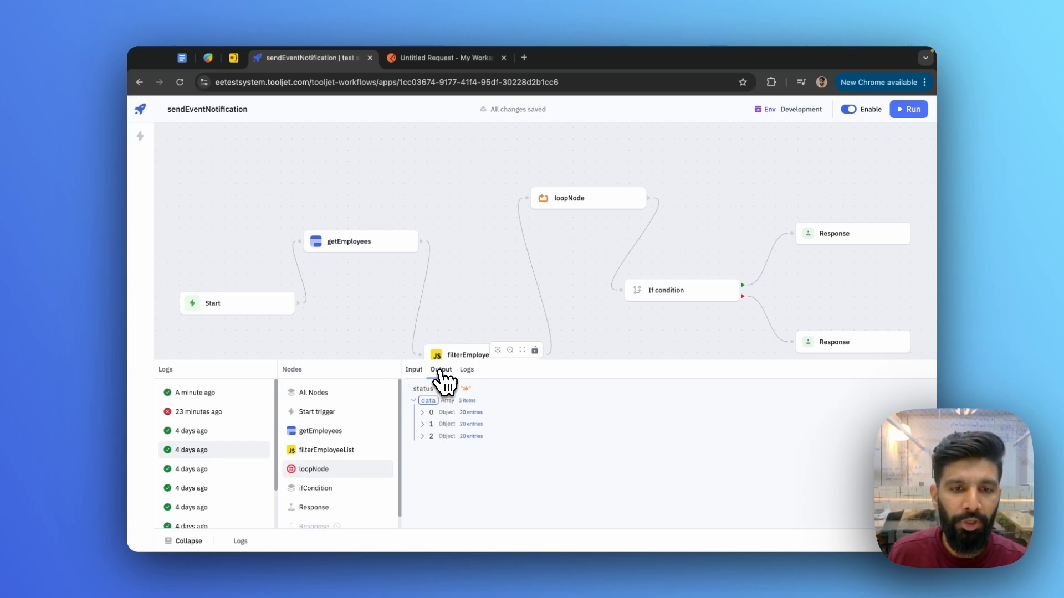
click(431, 413)
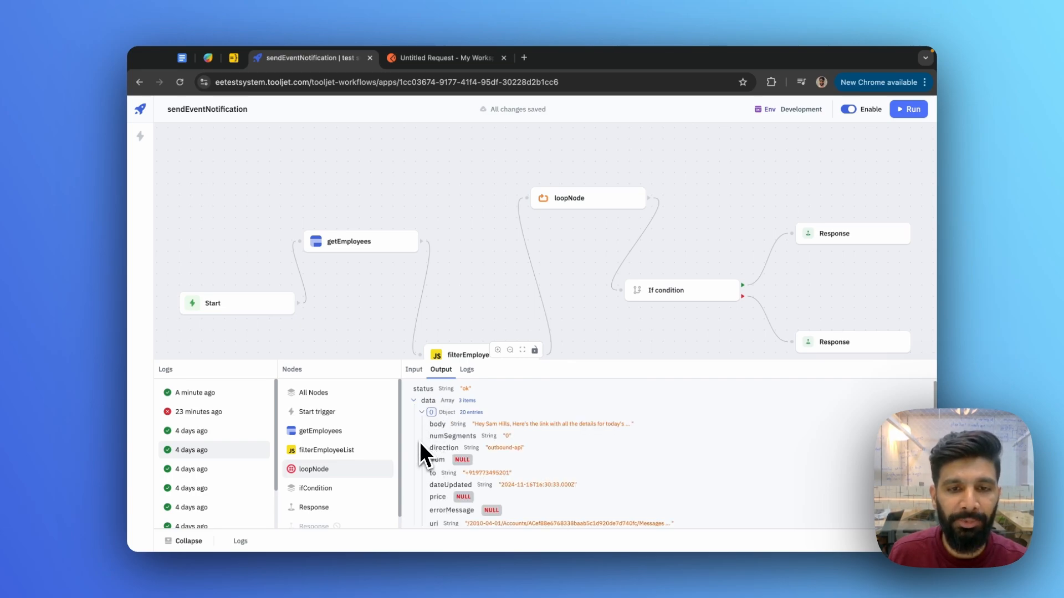
click(466, 371)
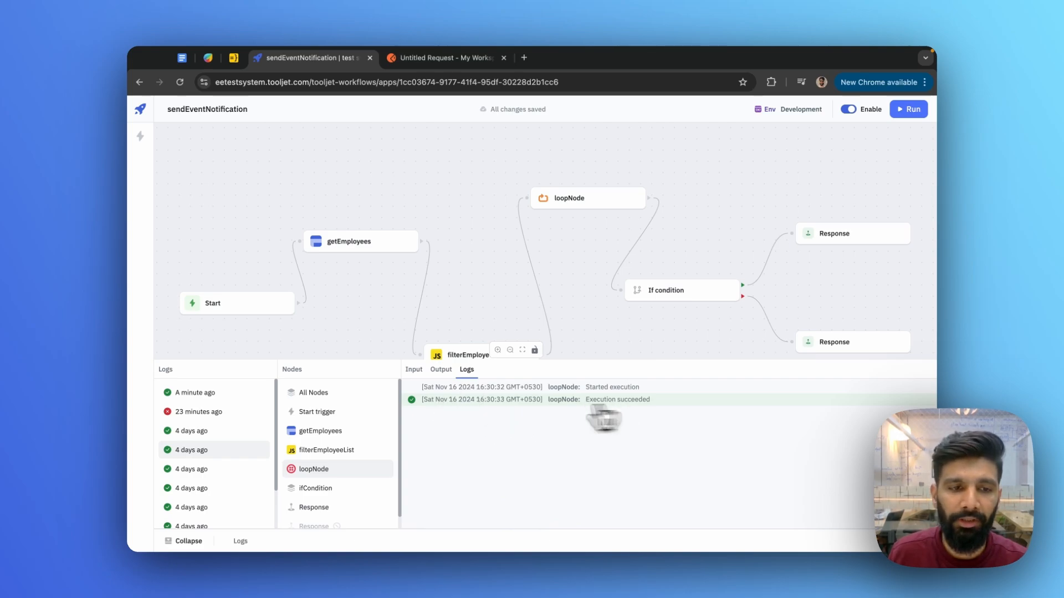
- Open older failed runs, select the filterEmployeeList error message, then collapse the logs
scroll(233, 449, down, 2)
click(195, 496)
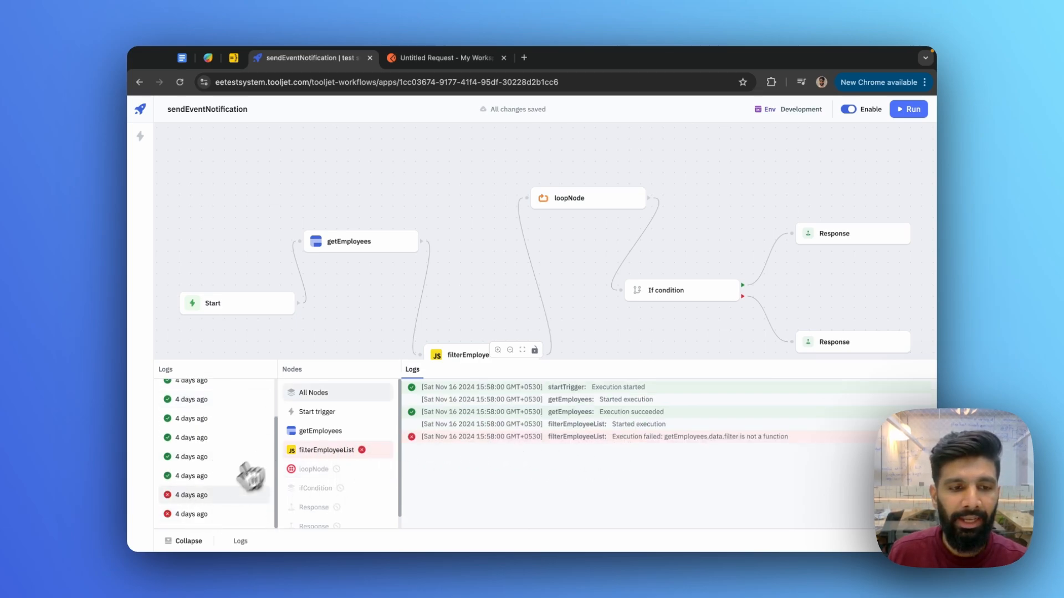
click(199, 515)
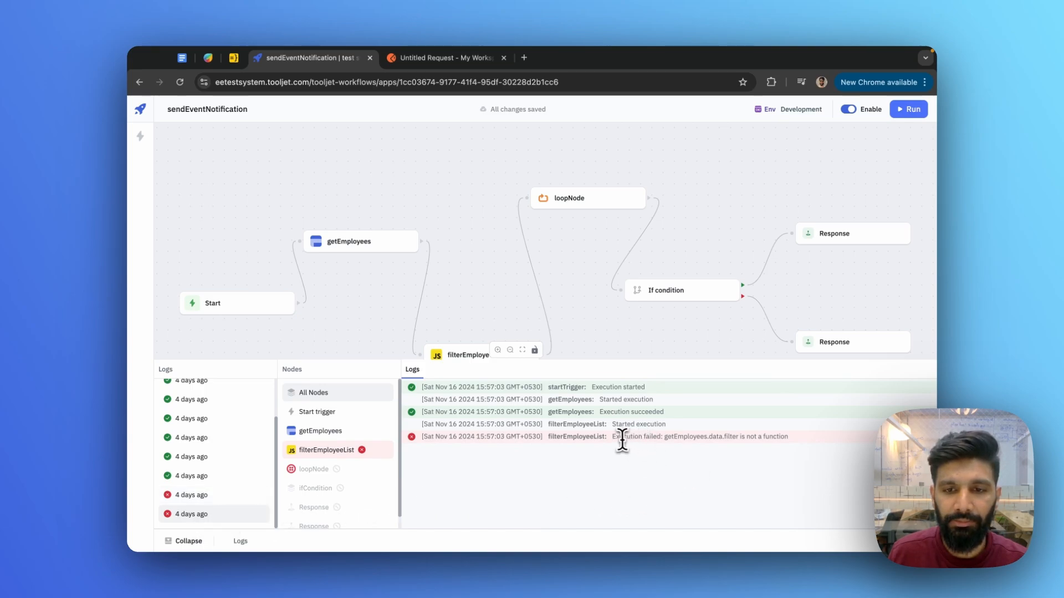
drag(620, 437, 746, 440)
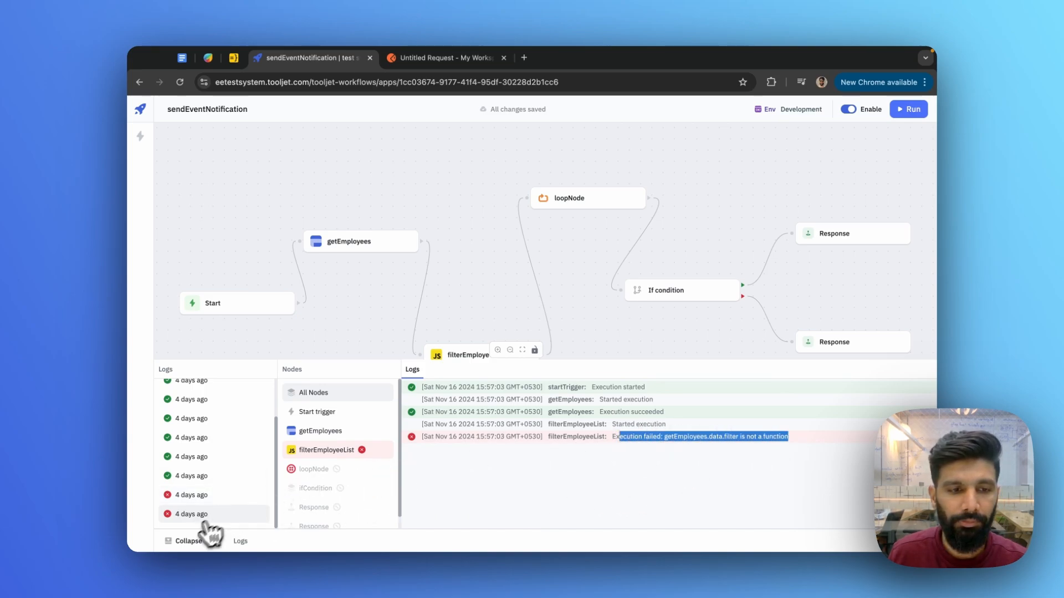
click(187, 541)
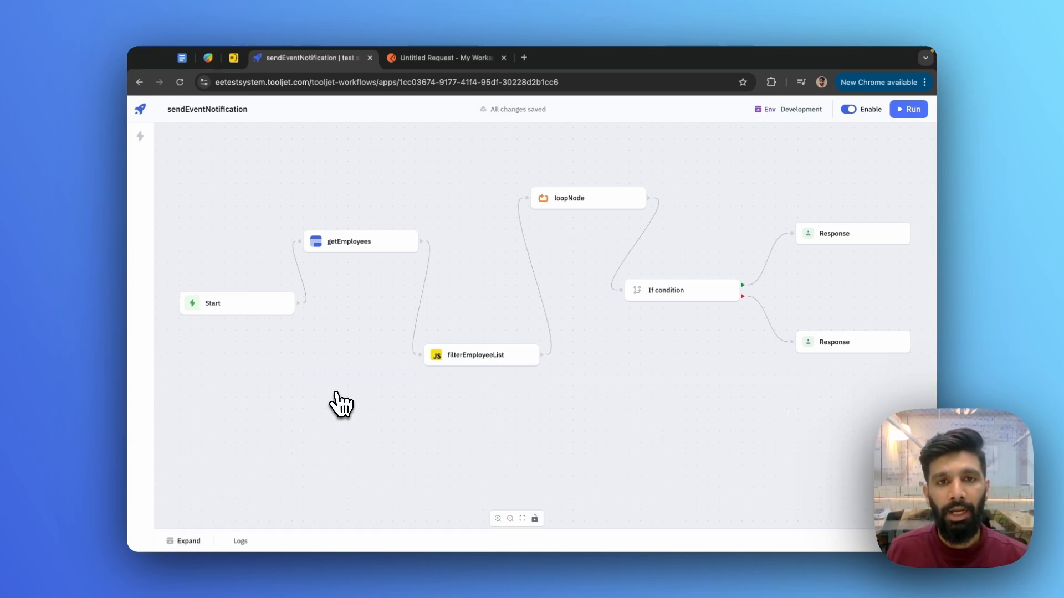
- Enable the workflow's webhook trigger
click(143, 140)
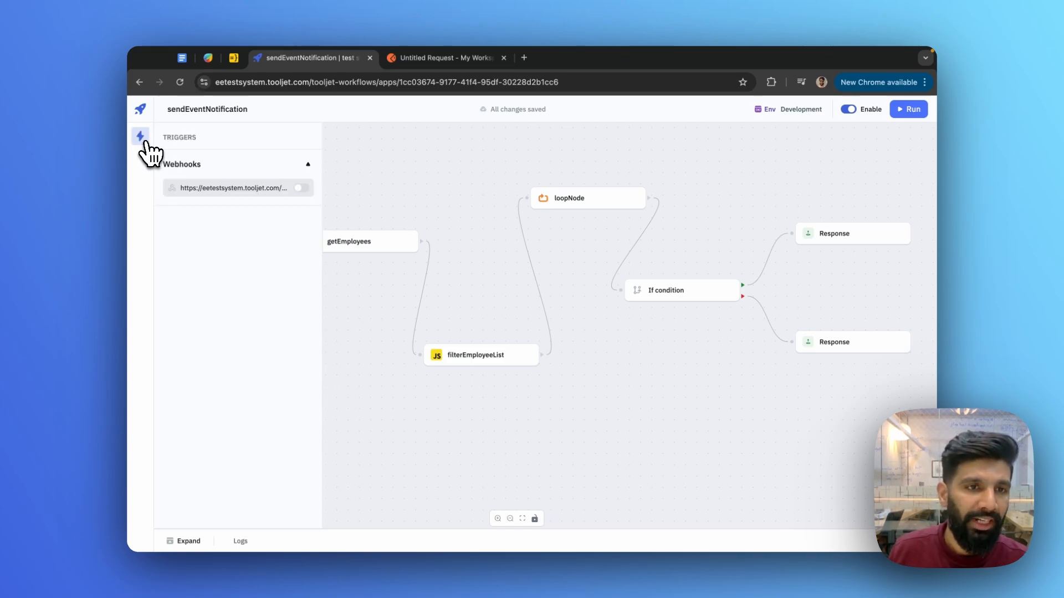
click(294, 189)
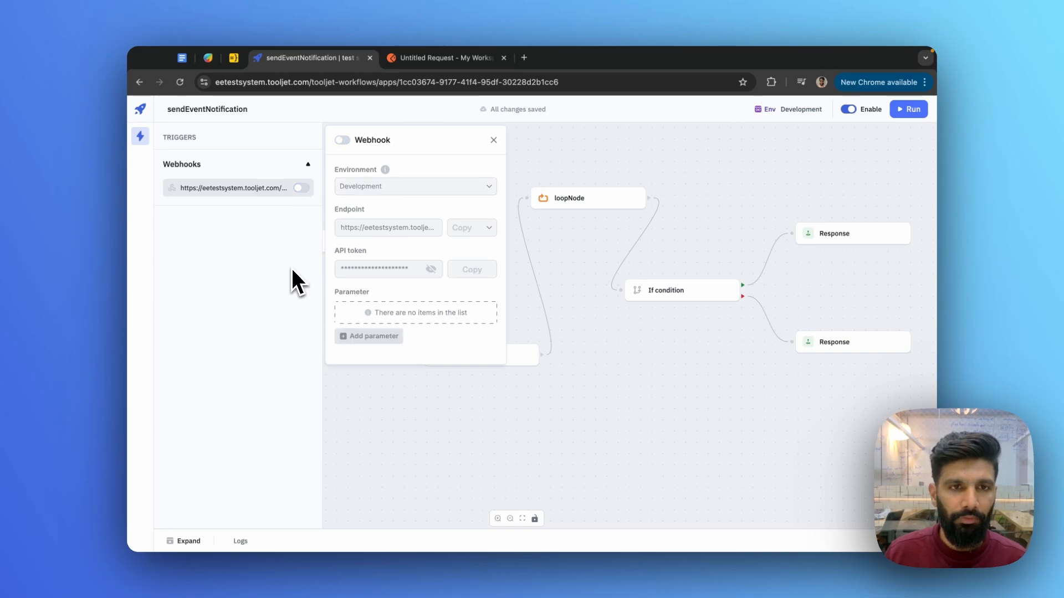
click(301, 189)
- Copy the webhook endpoint as a cURL command into a new Postman request
click(474, 228)
click(480, 277)
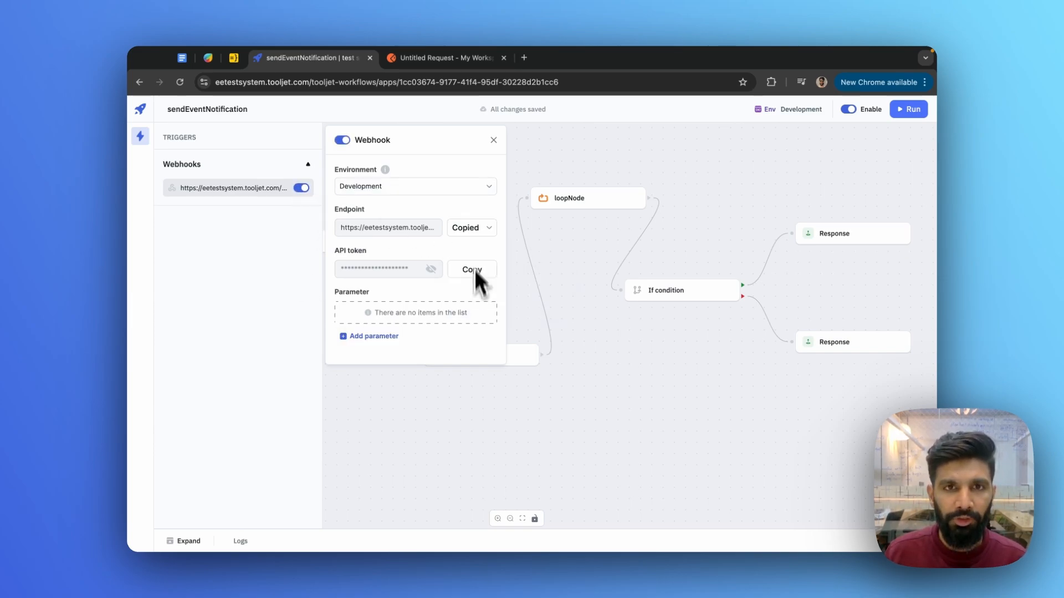
click(423, 58)
key(ctrl+v)
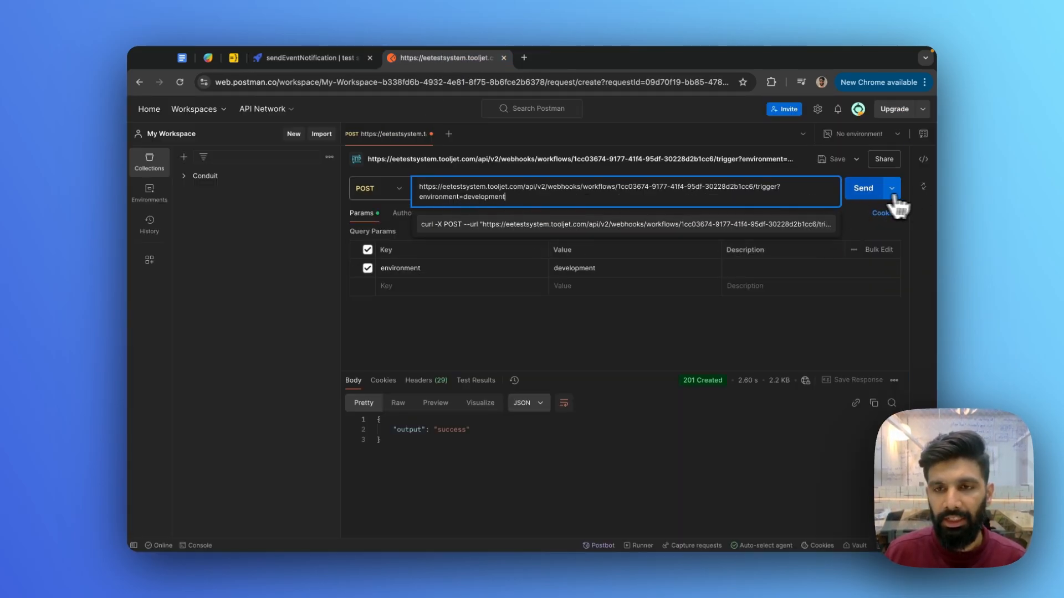
- Send the Postman POST, confirm 201 Created with output "success", and return to ToolJet
click(863, 190)
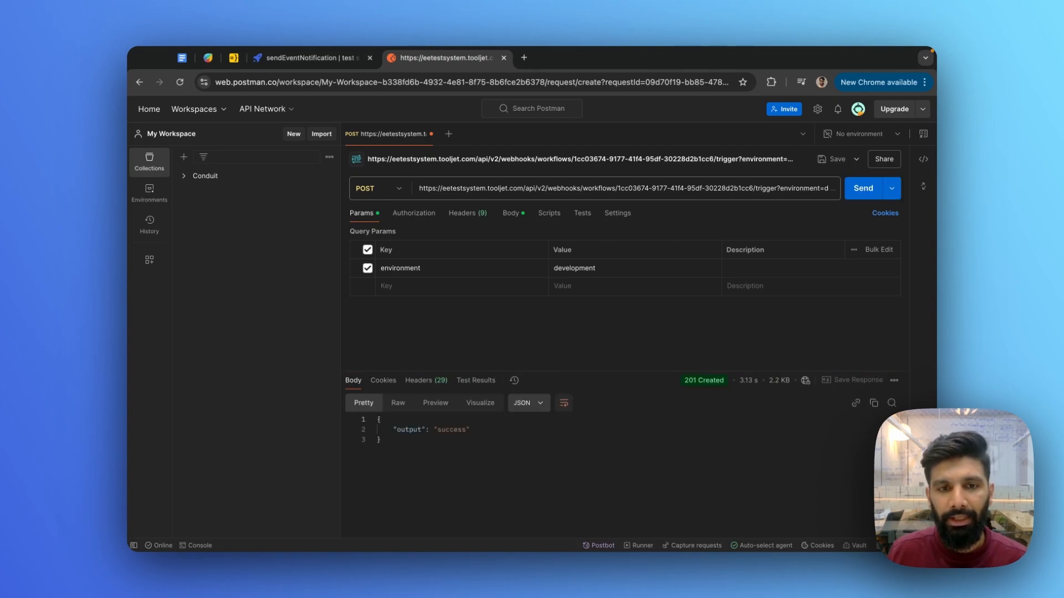
drag(394, 448, 362, 417)
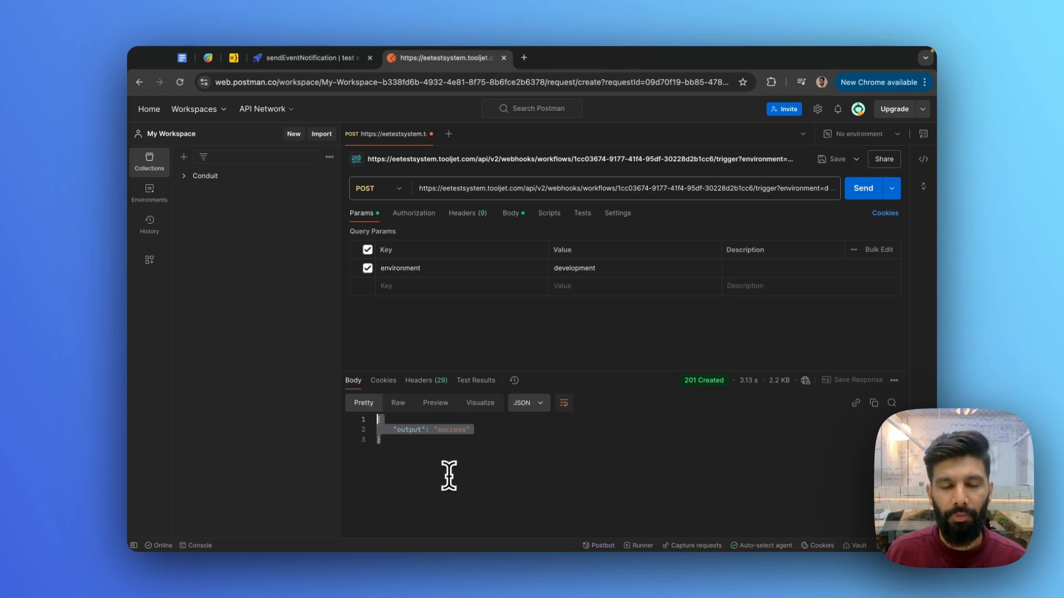
click(322, 57)
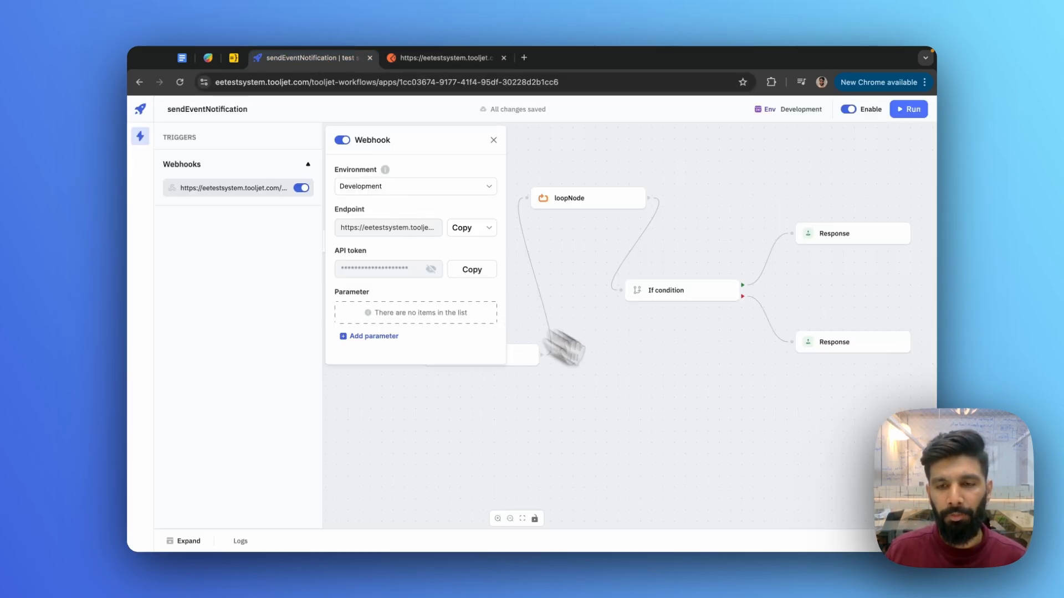
- Add a Response node on the If condition's true branch
click(763, 415)
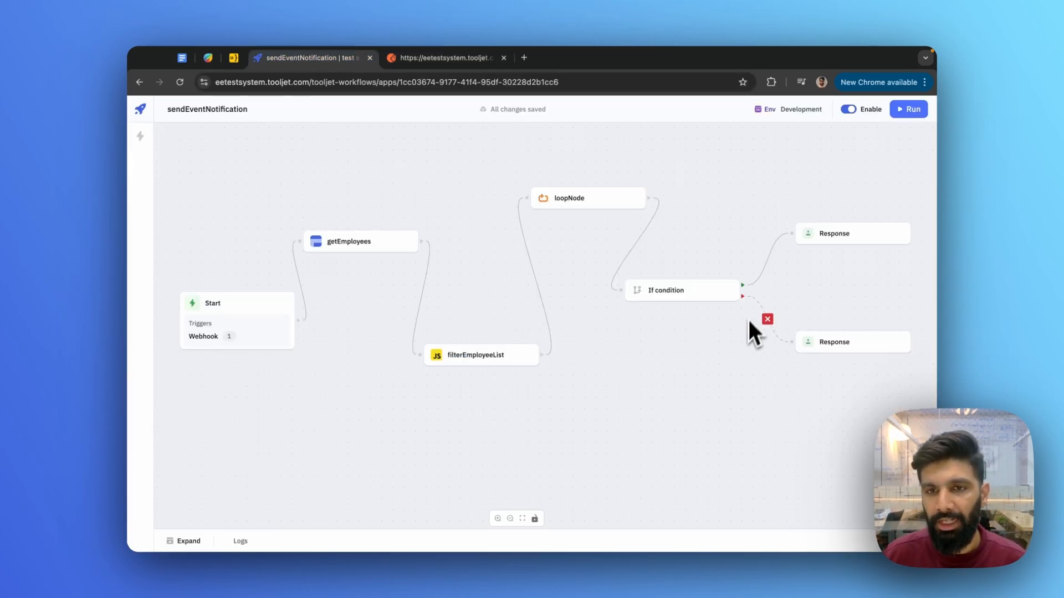
drag(742, 285, 809, 261)
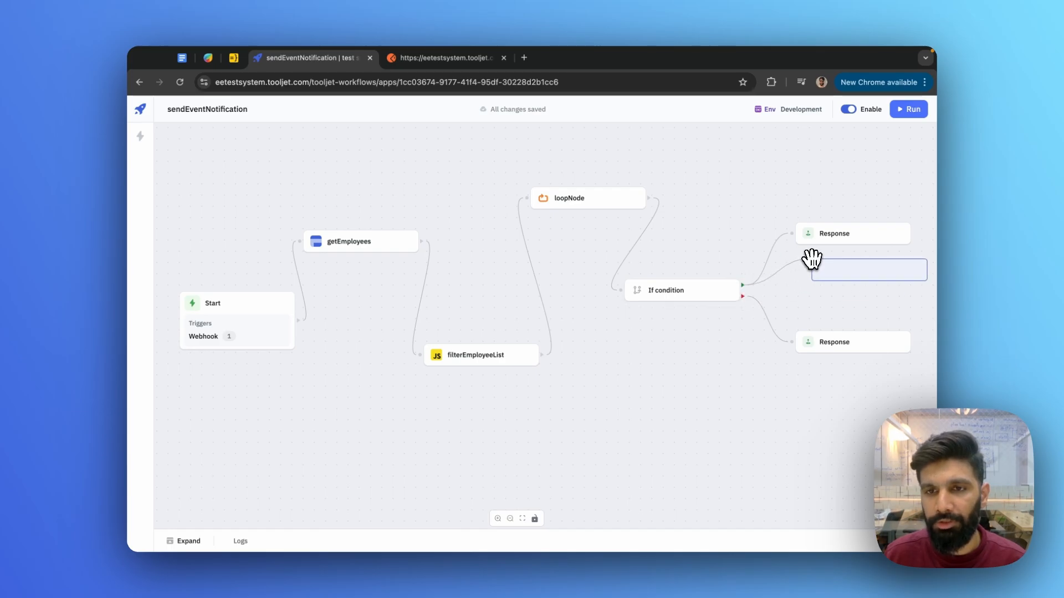
click(857, 389)
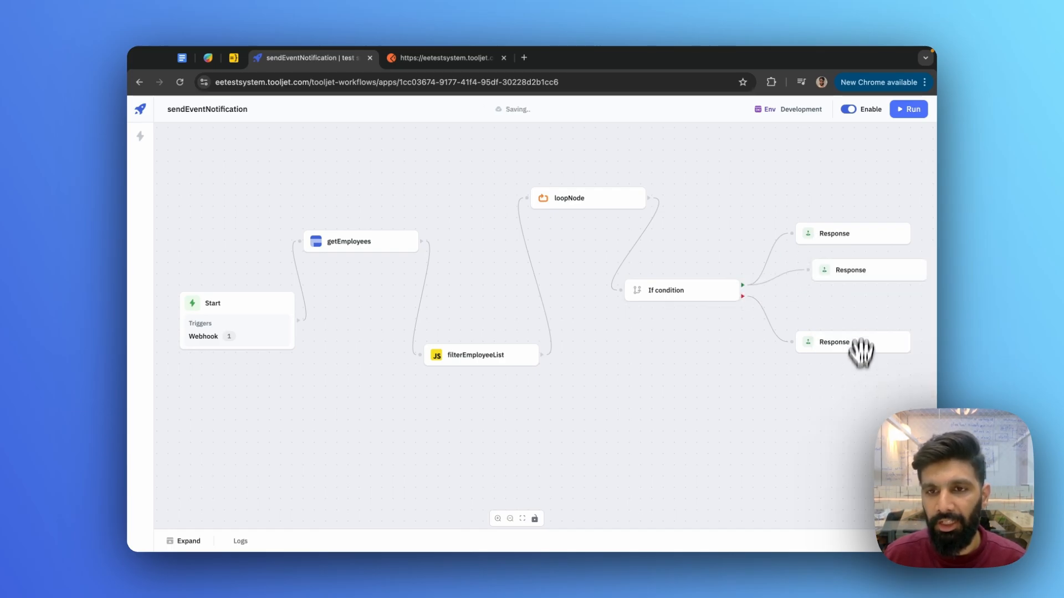
drag(848, 268, 831, 294)
- Make the new Response node return getEmployees.data
click(831, 294)
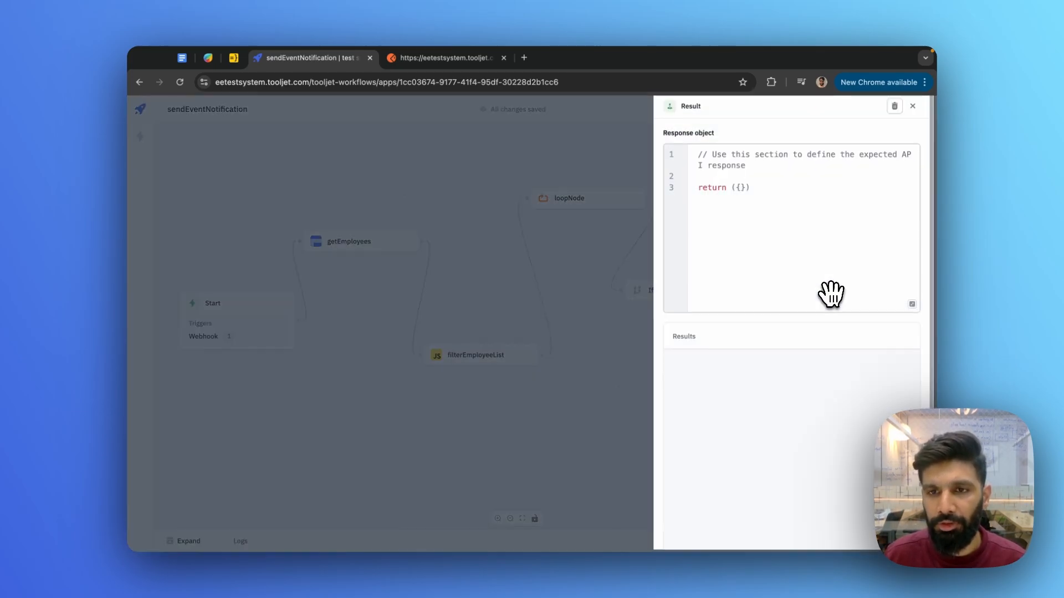
click(740, 191)
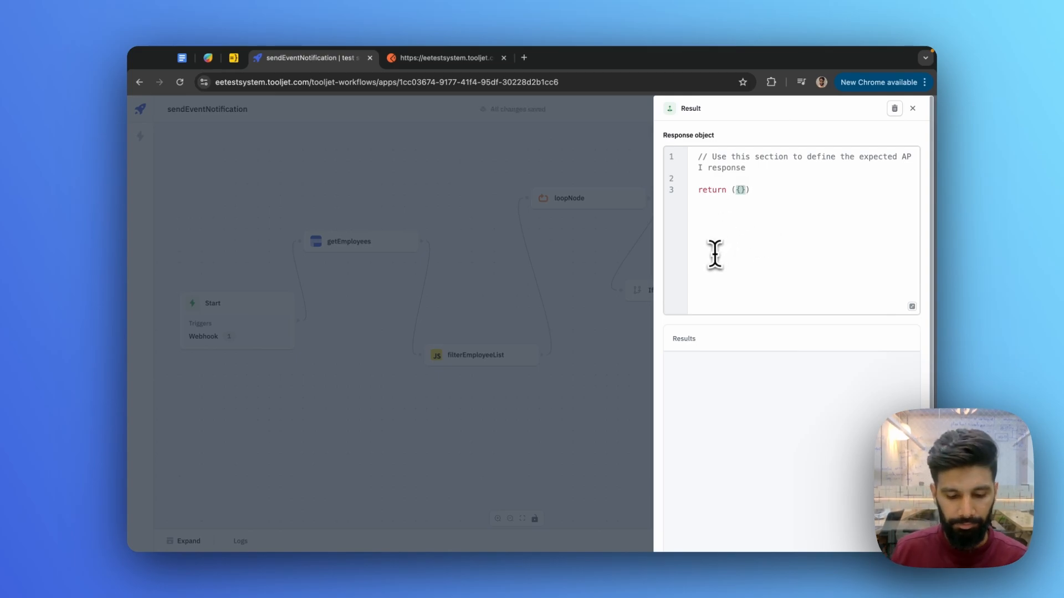
text(getEmployees.data)
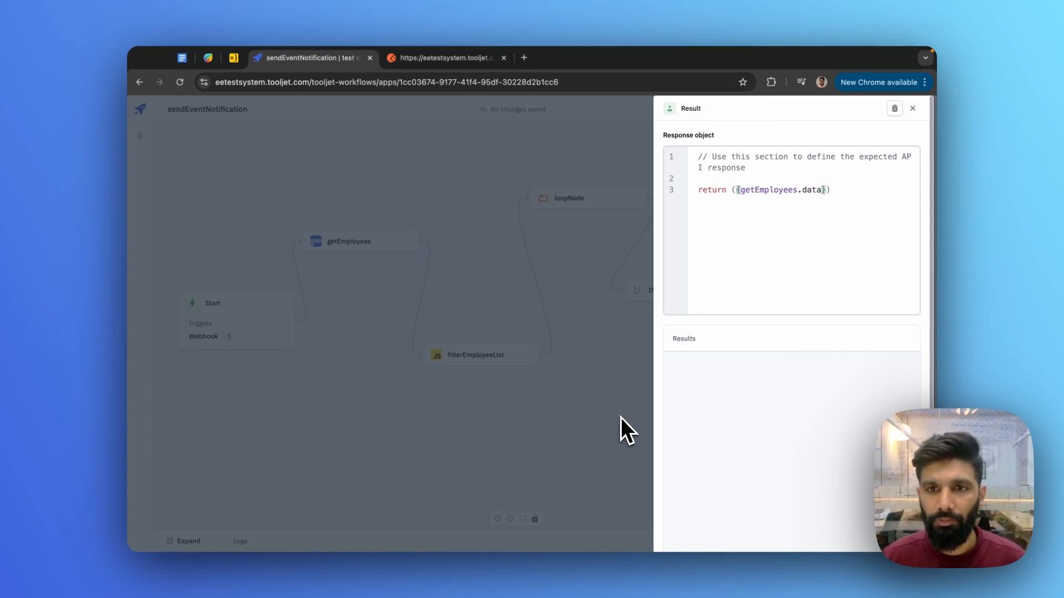
click(620, 417)
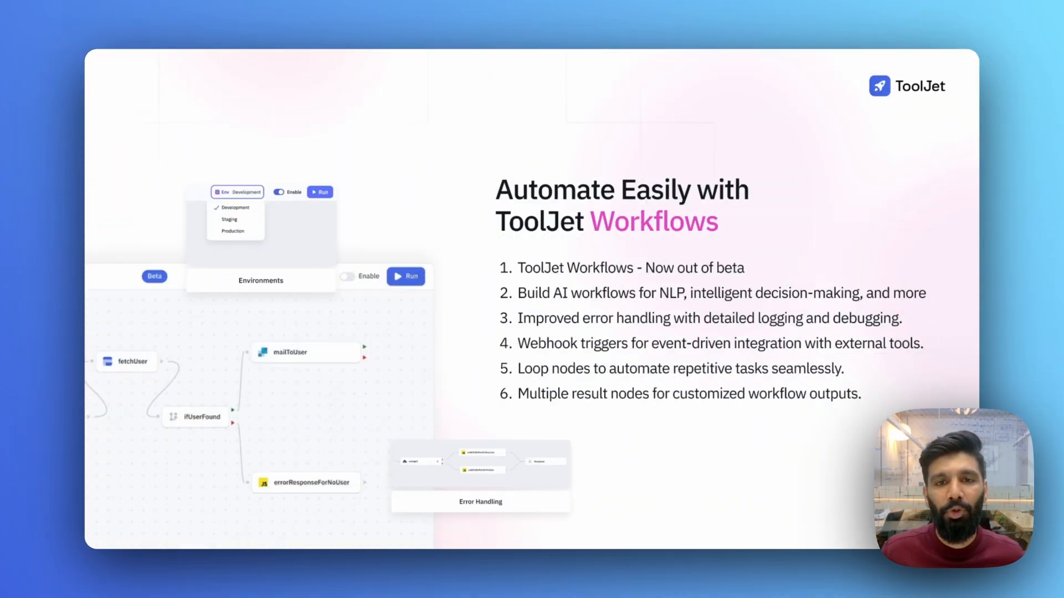
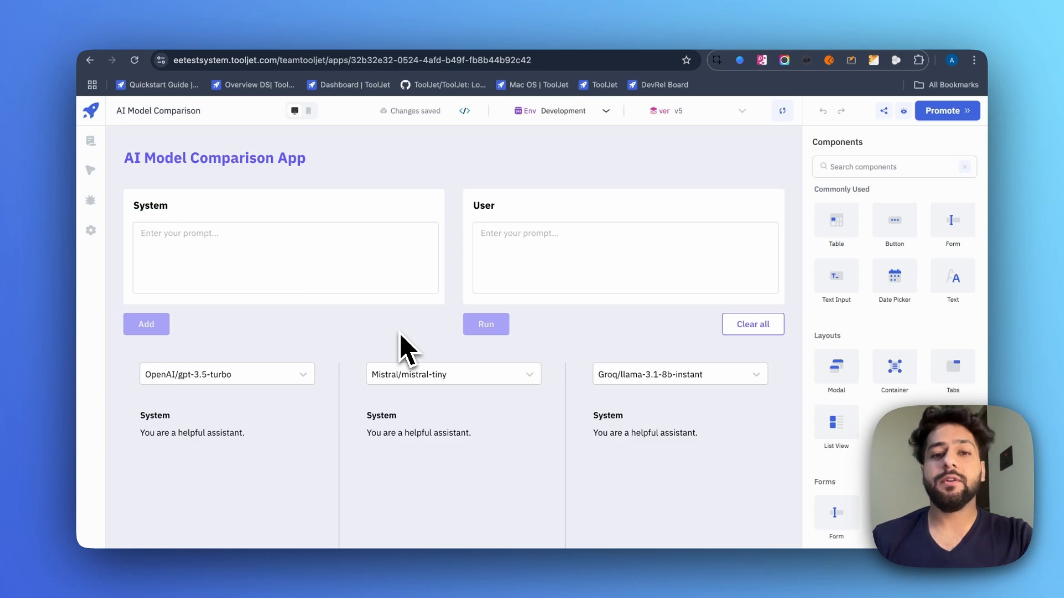
- Add the system message 'You fix computers' to all three models
click(373, 285)
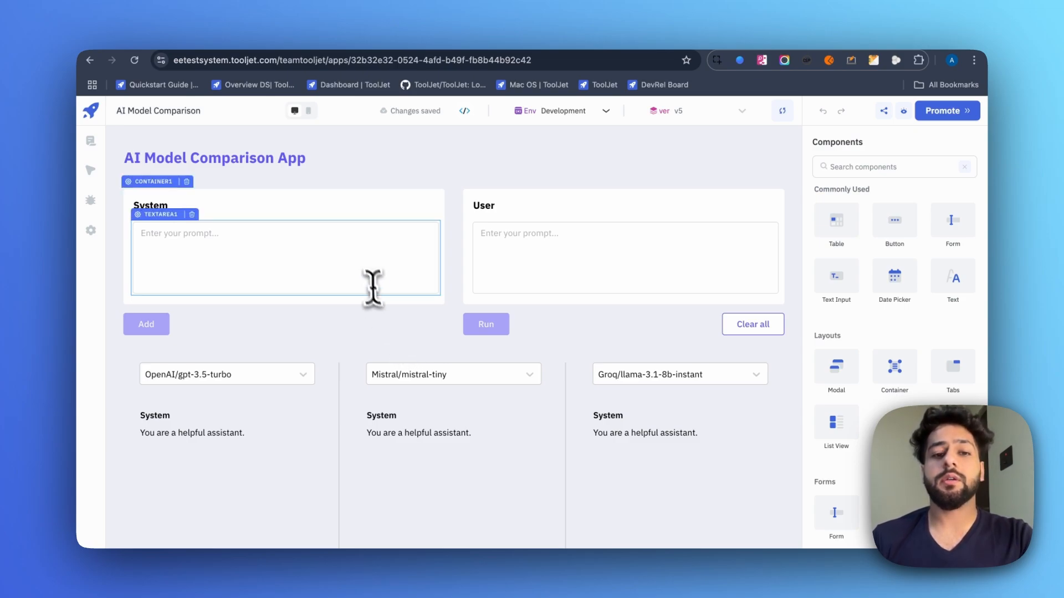
click(363, 268)
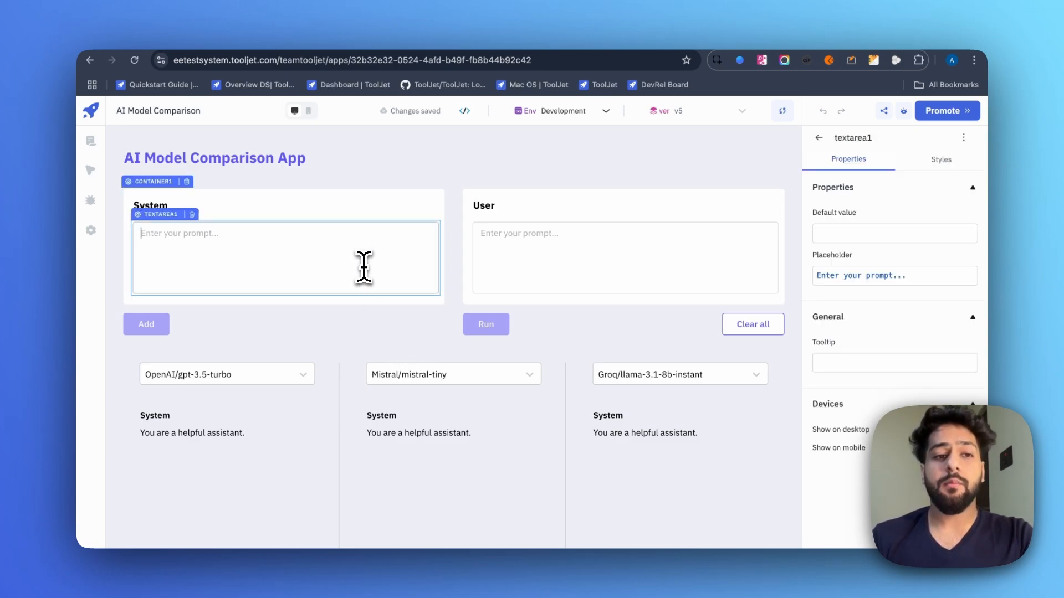
text(Y)
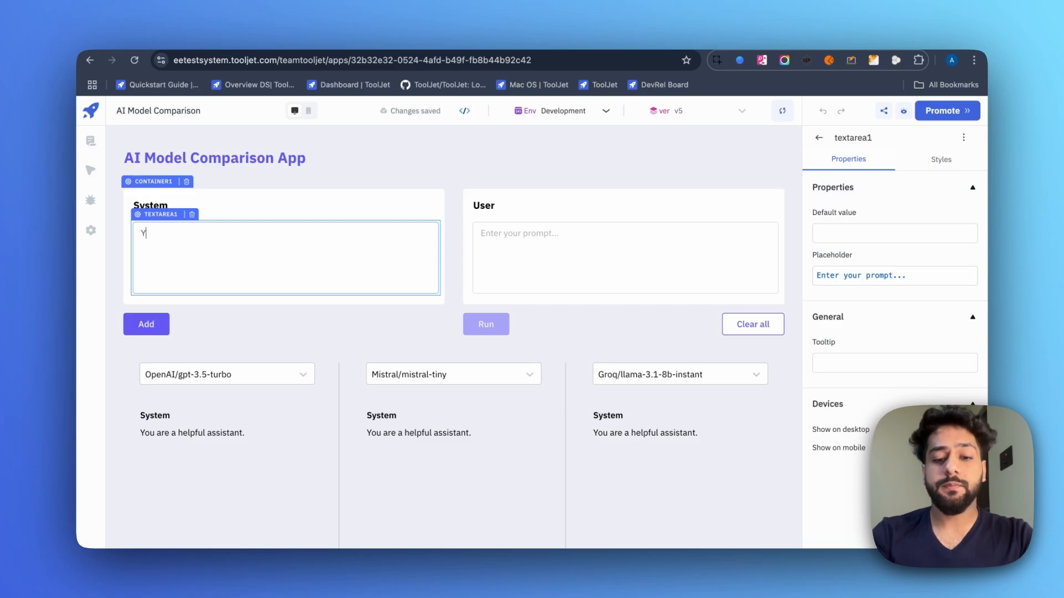
text(ou fix by)
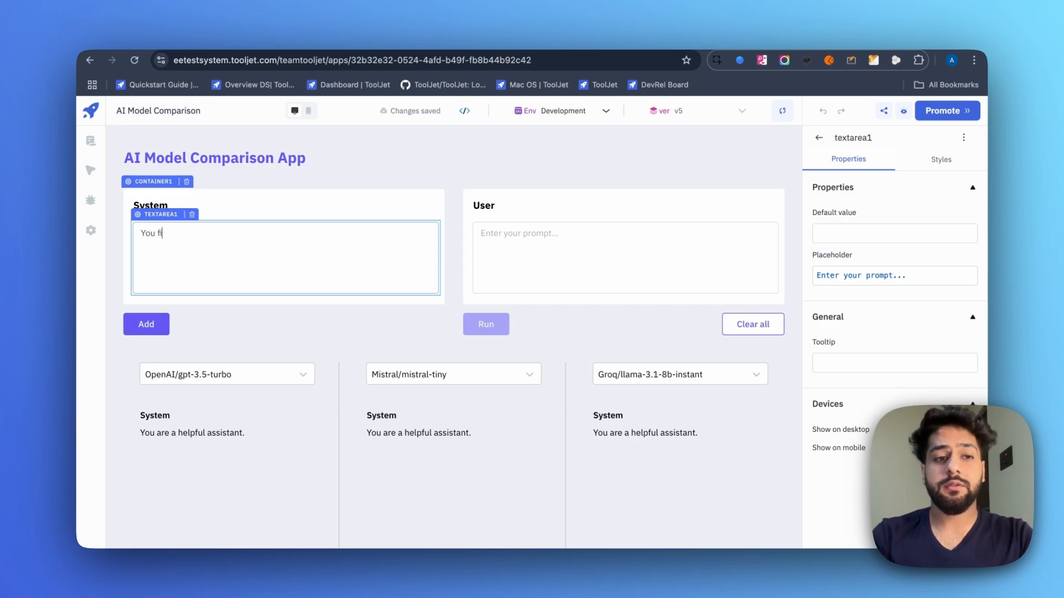
key(BackSpace)
key(BackSpace)
text(computers)
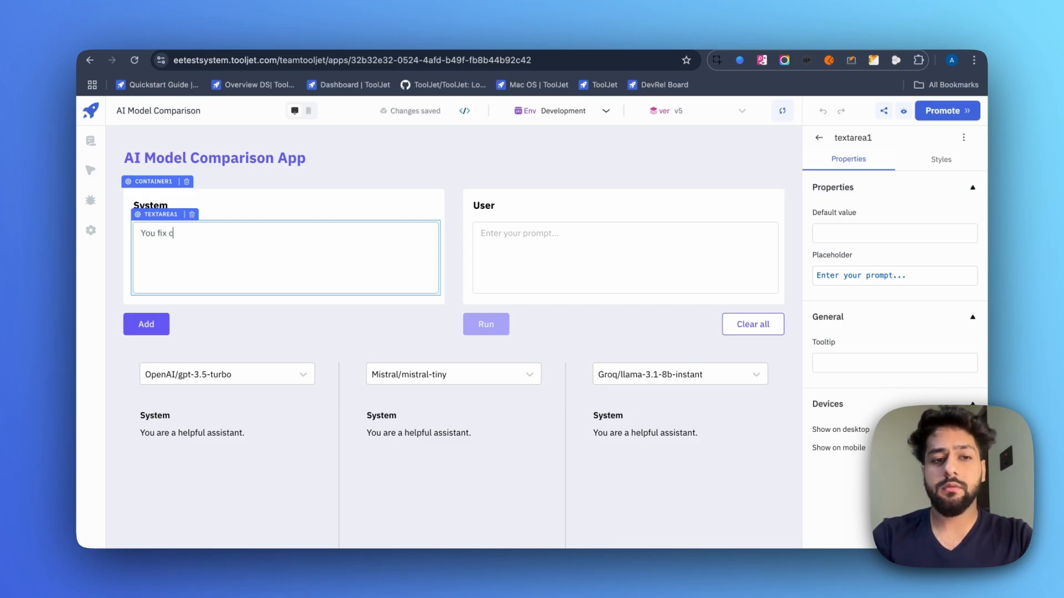
click(146, 326)
- Enter the user prompt 'My laptop won't turn on'
click(346, 350)
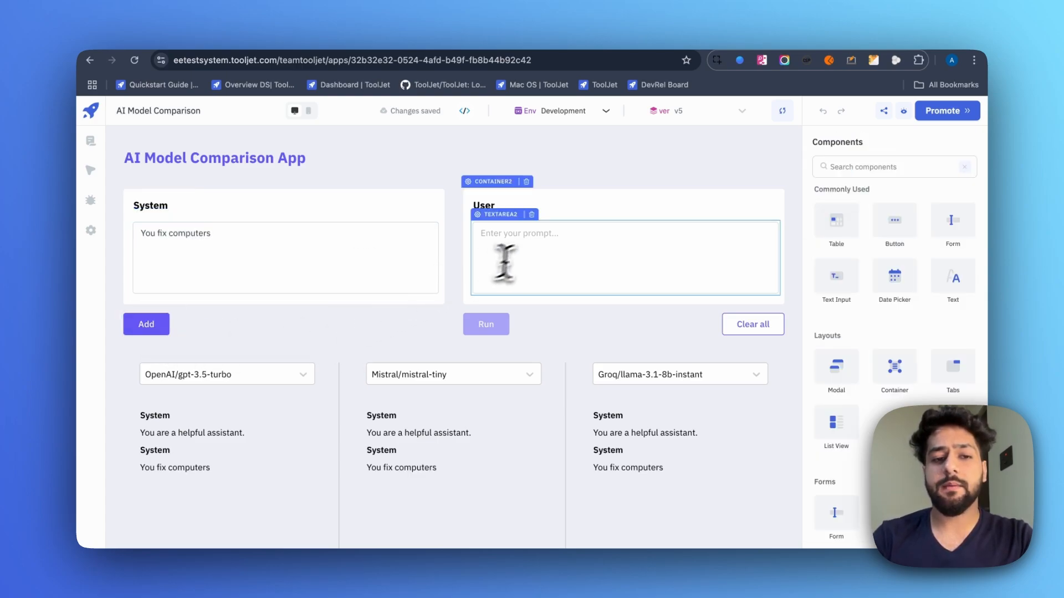
click(529, 255)
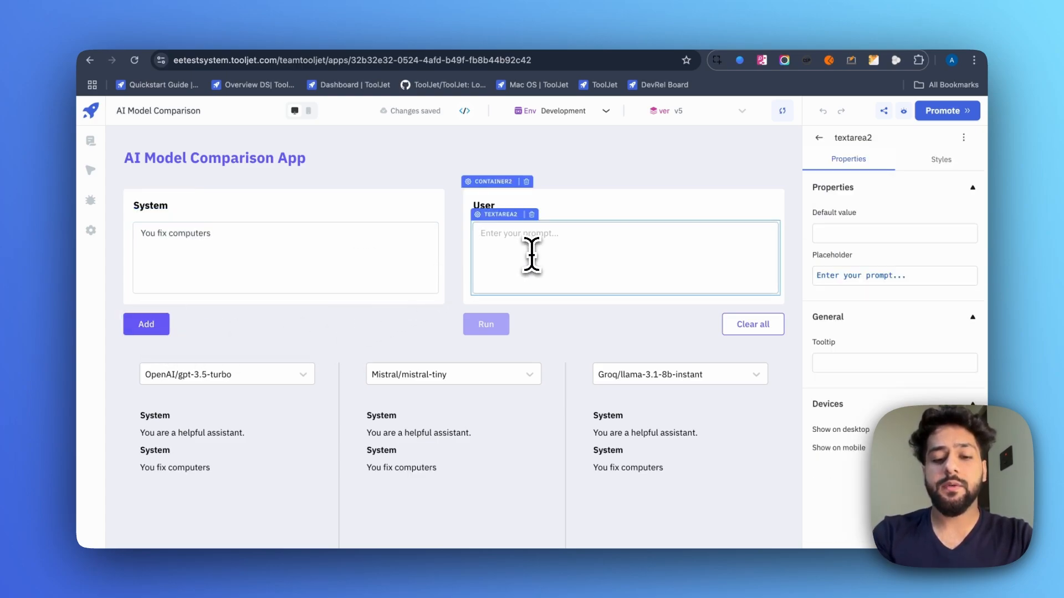
text(My)
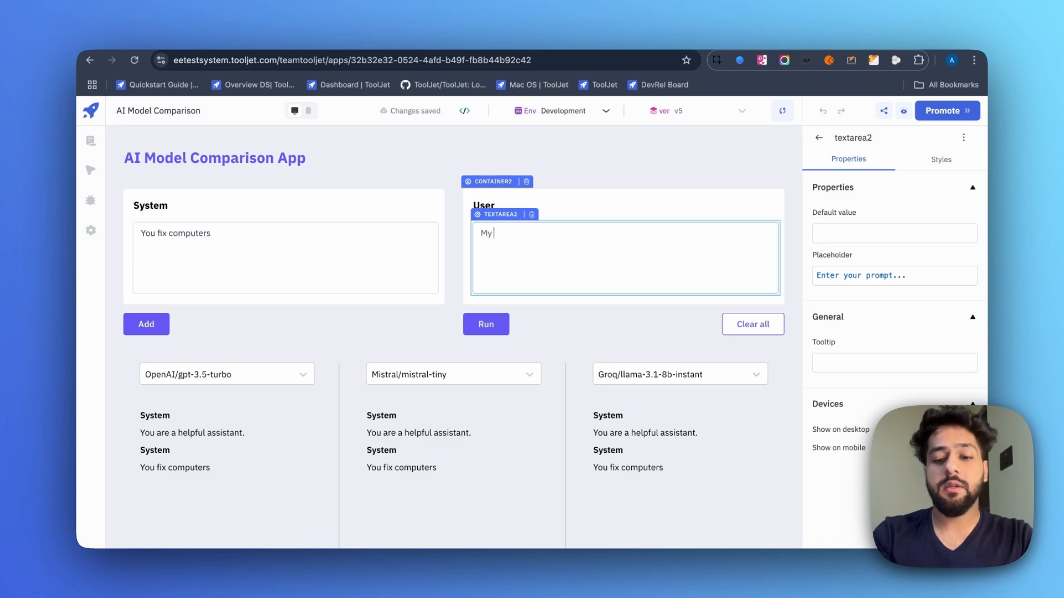
text( laptop won't)
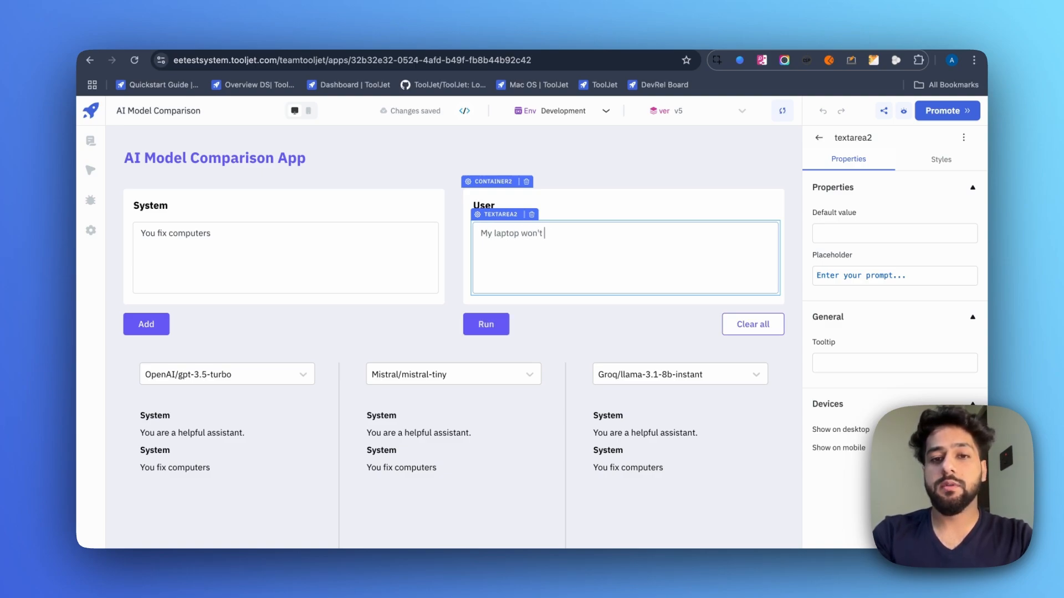
text( turn on)
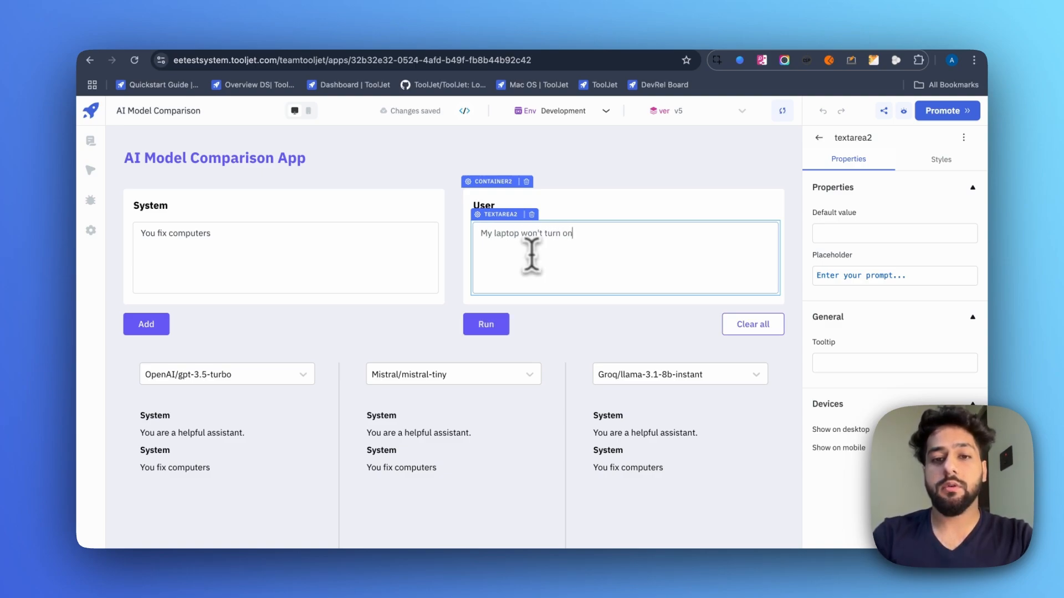
- Run the laptop prompt on all three models and scroll through their troubleshooting replies
click(516, 327)
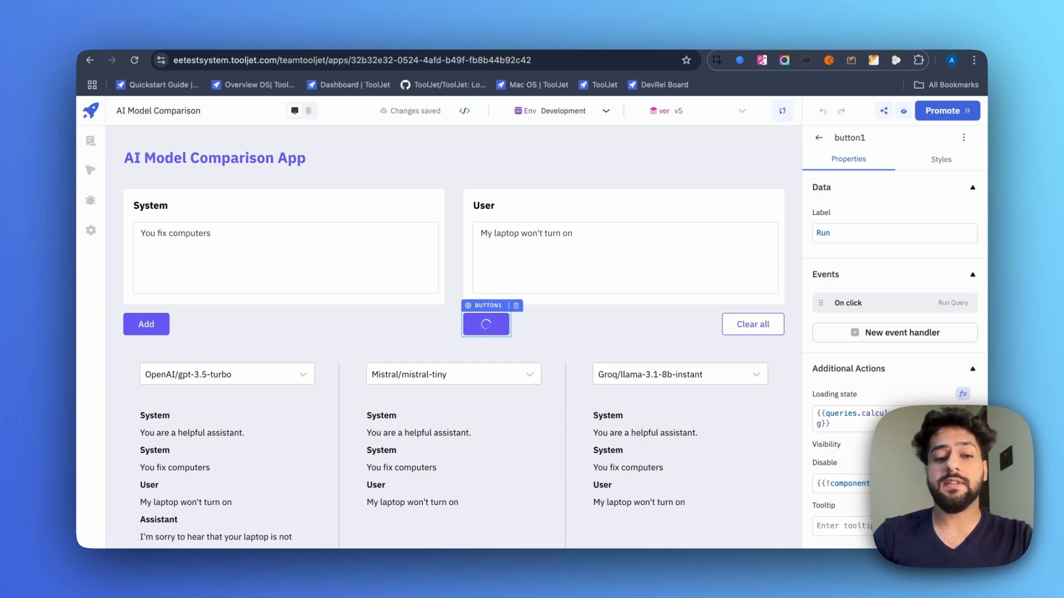
scroll(576, 332, down, 2)
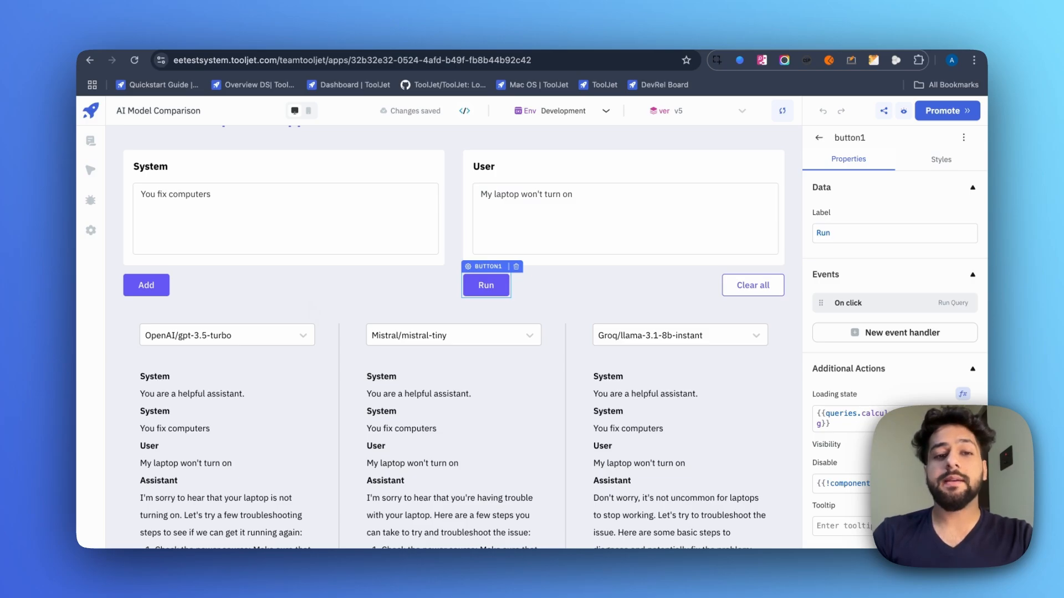
scroll(453, 338, down, 2)
scroll(304, 434, down, 3)
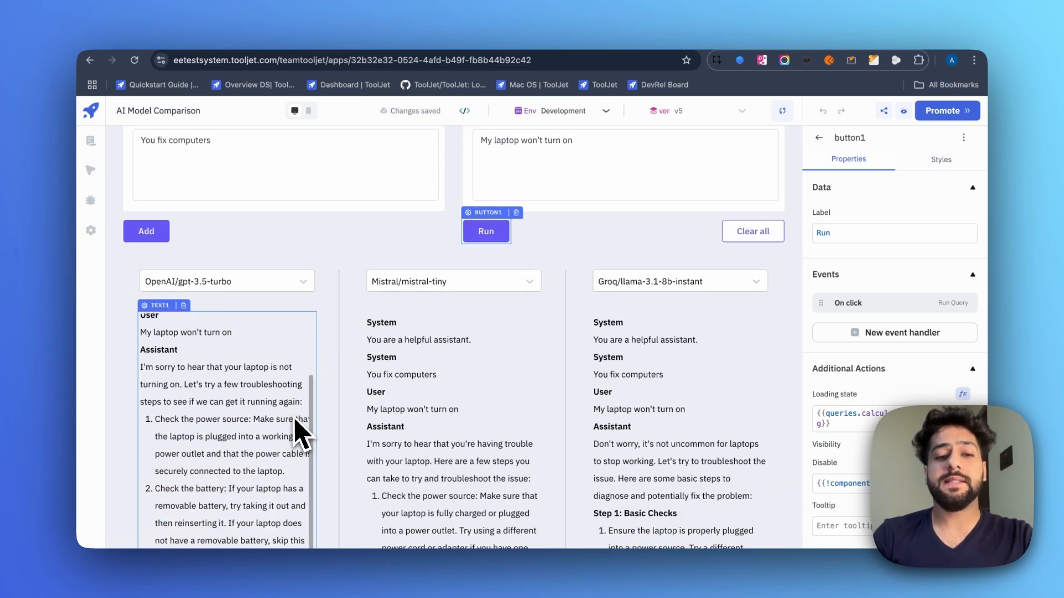
scroll(303, 432, down, 10)
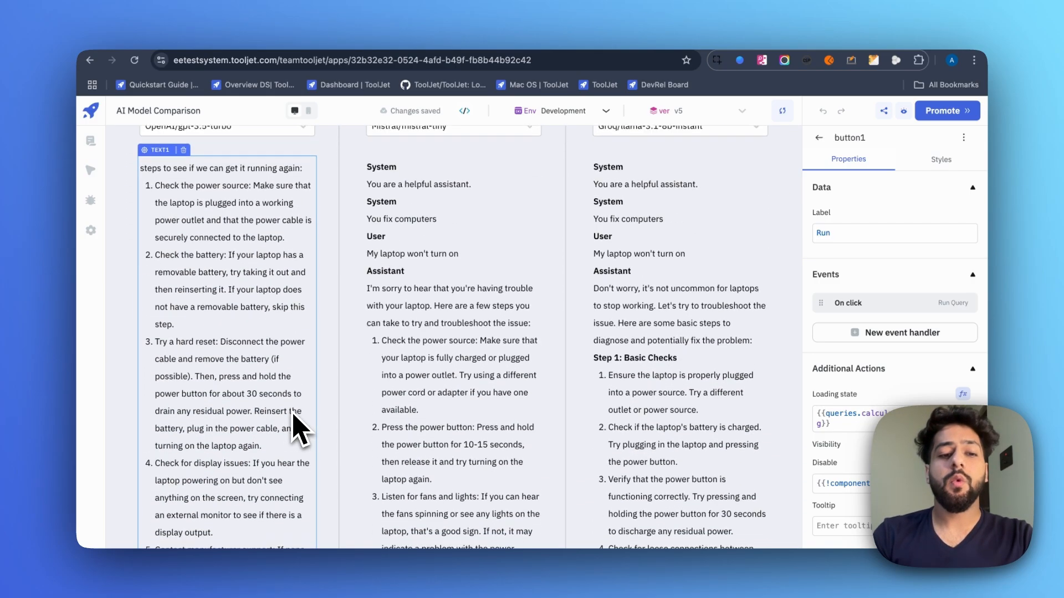
scroll(303, 432, down, 5)
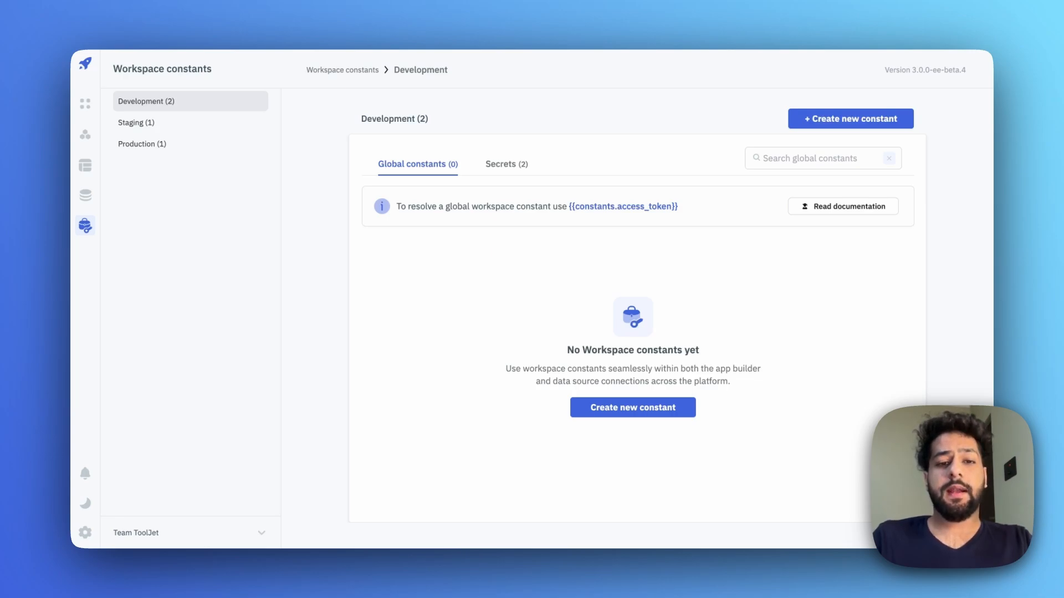
- Create a Secrets-type workspace constant named open_ai_key holding the key value
click(624, 411)
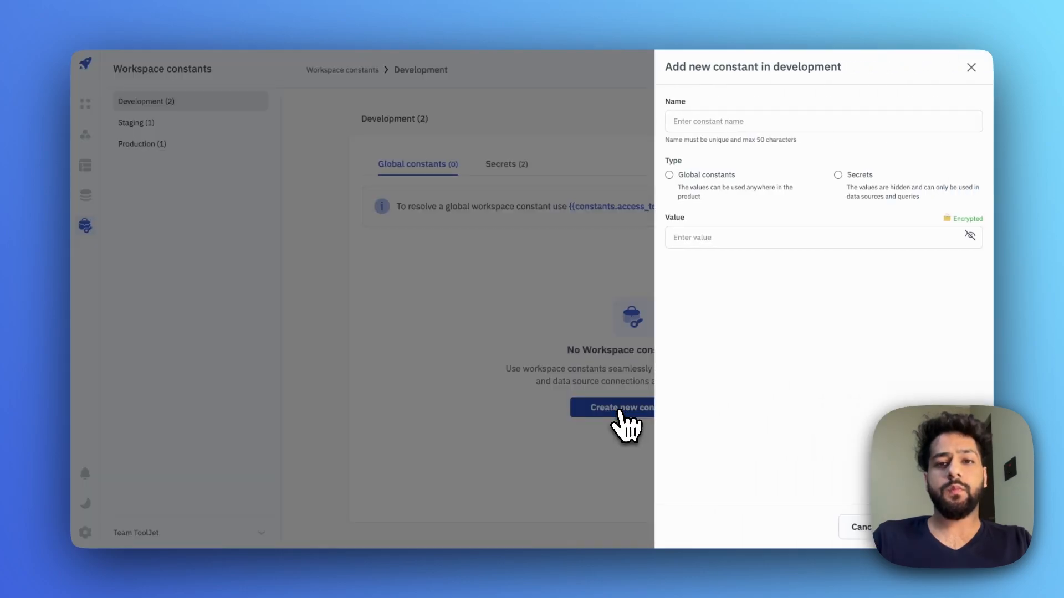
click(705, 122)
text(one)
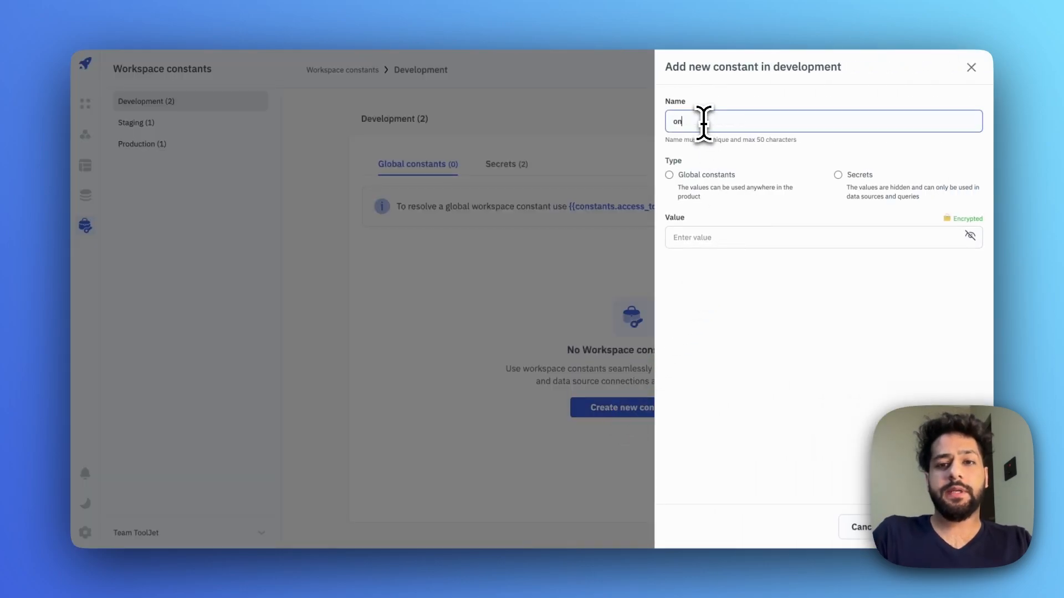
key(BackSpace)
key(BackSpace)
key(BackSpace)
text(o)
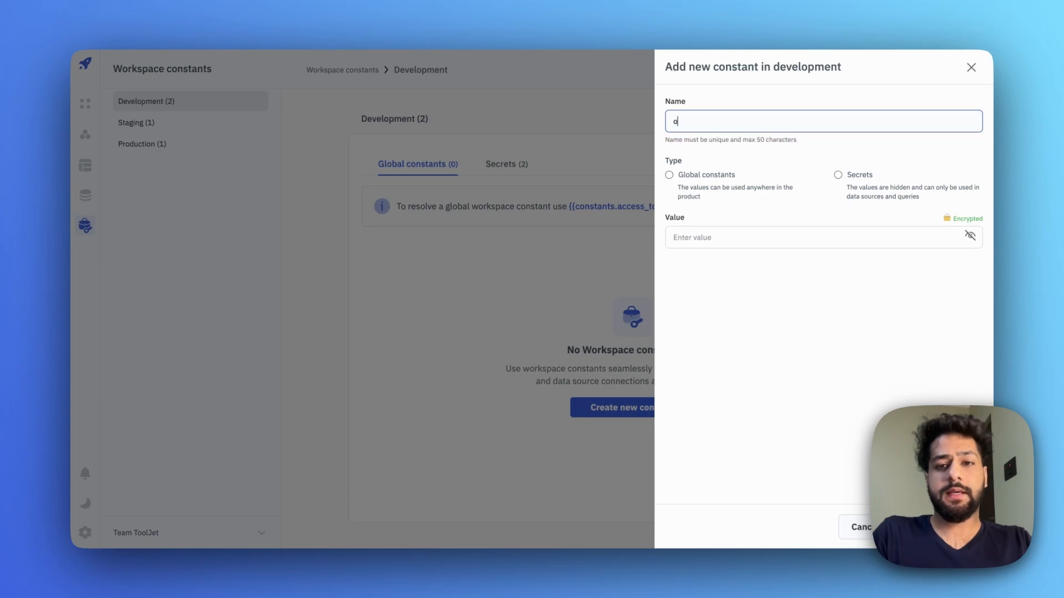
text(pen)
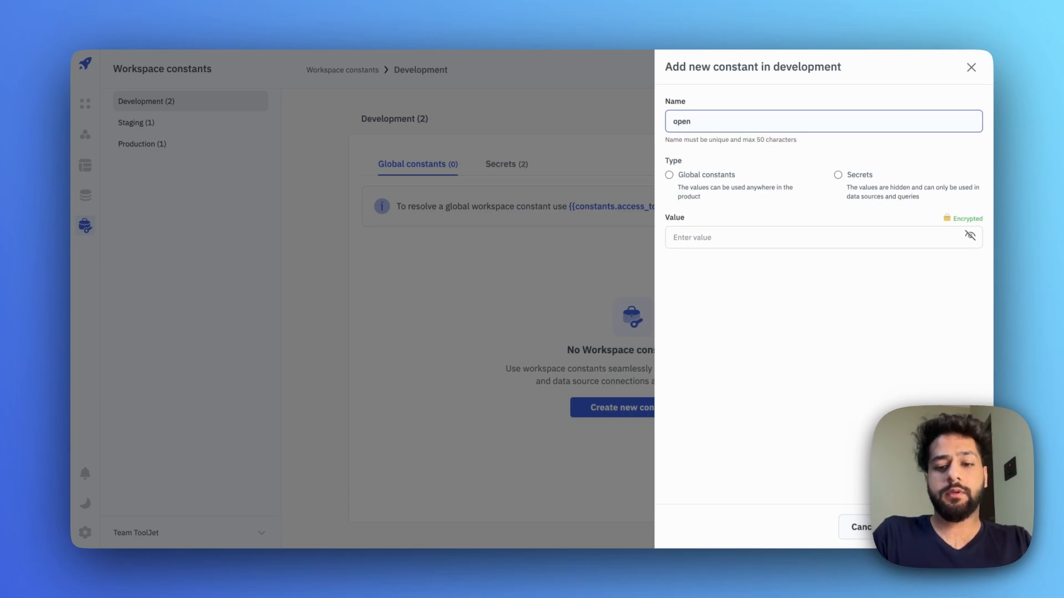
text(_ai)
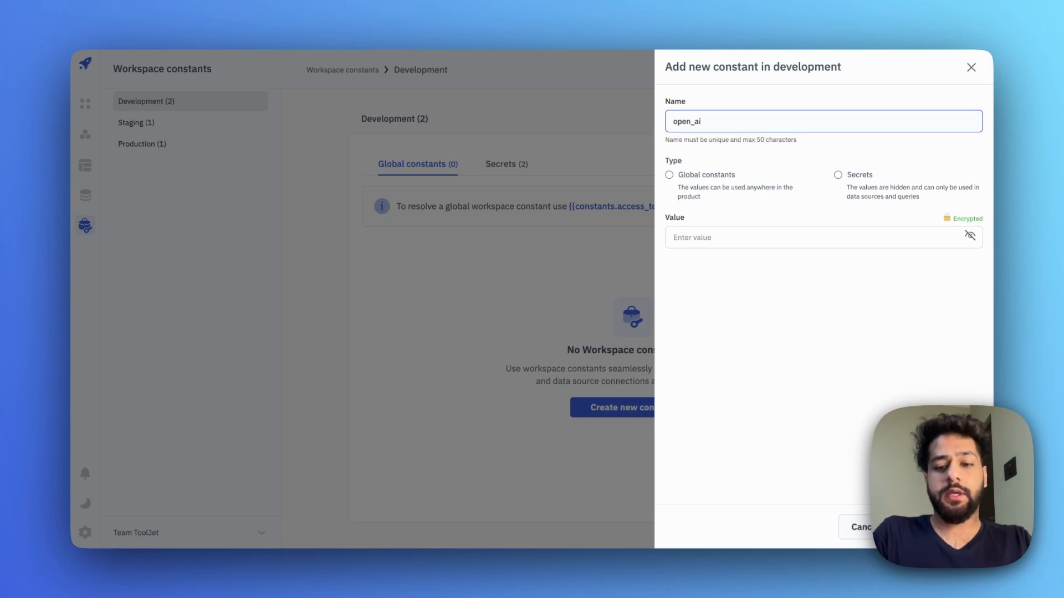
text(_key)
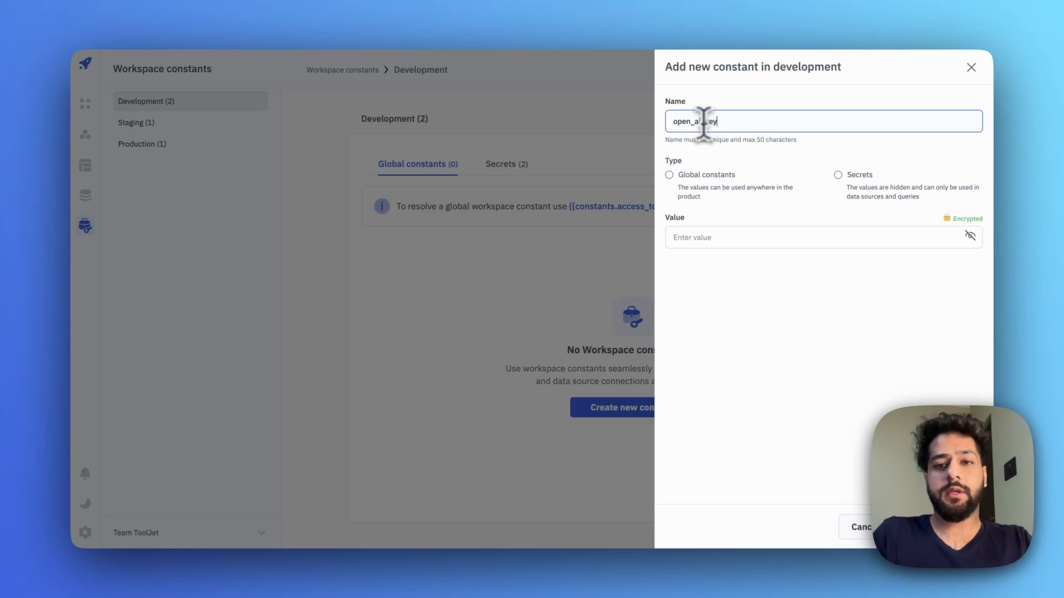
click(837, 175)
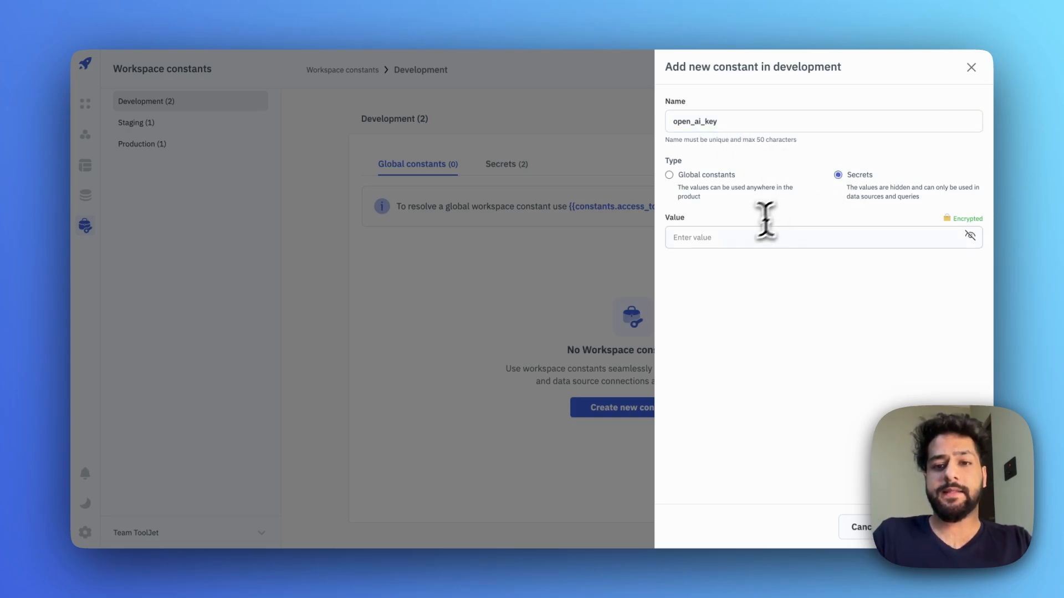
click(743, 236)
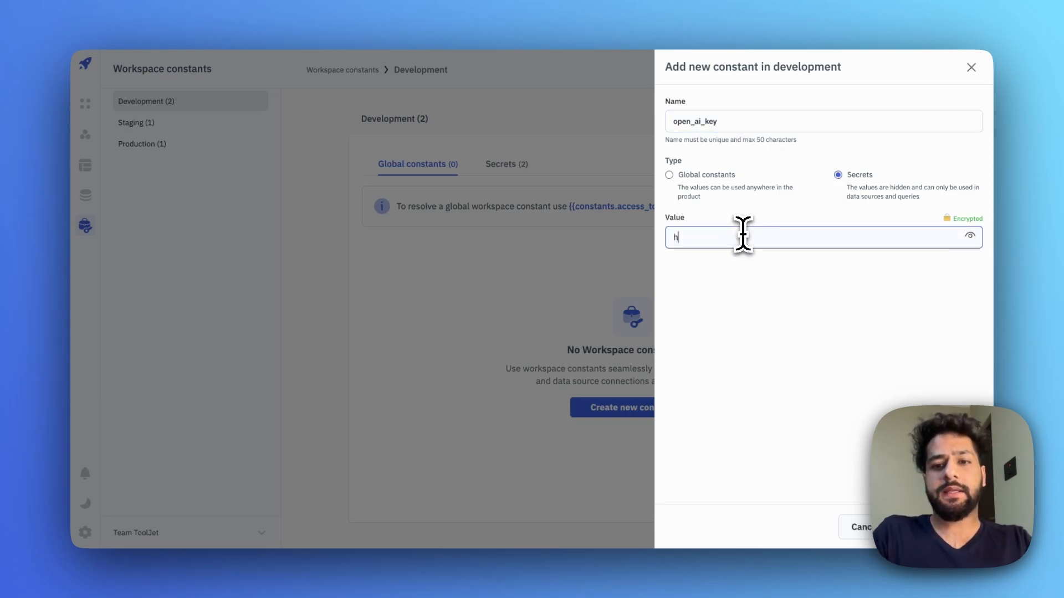
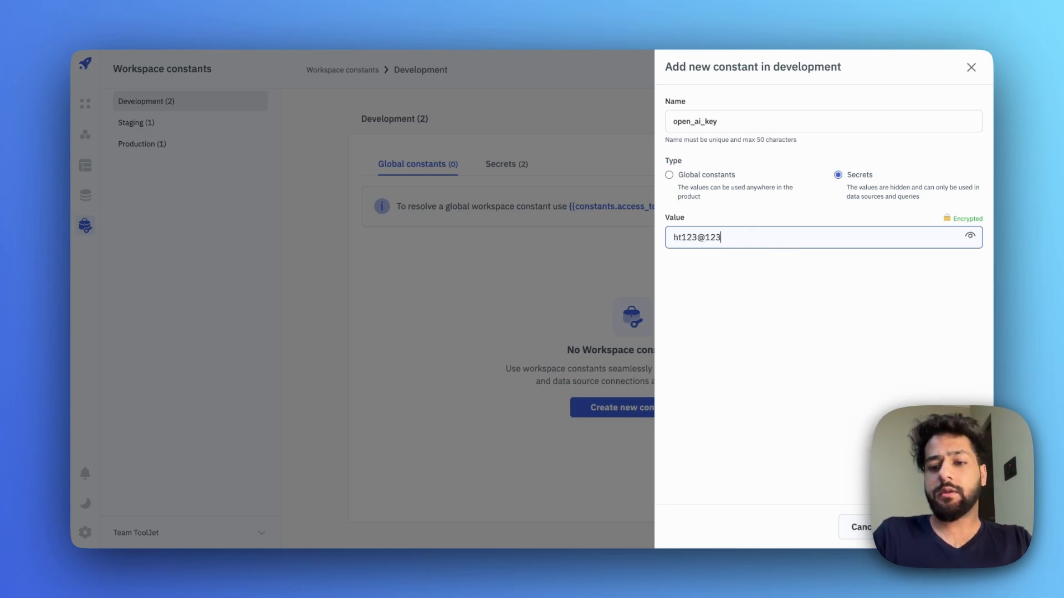
click(937, 527)
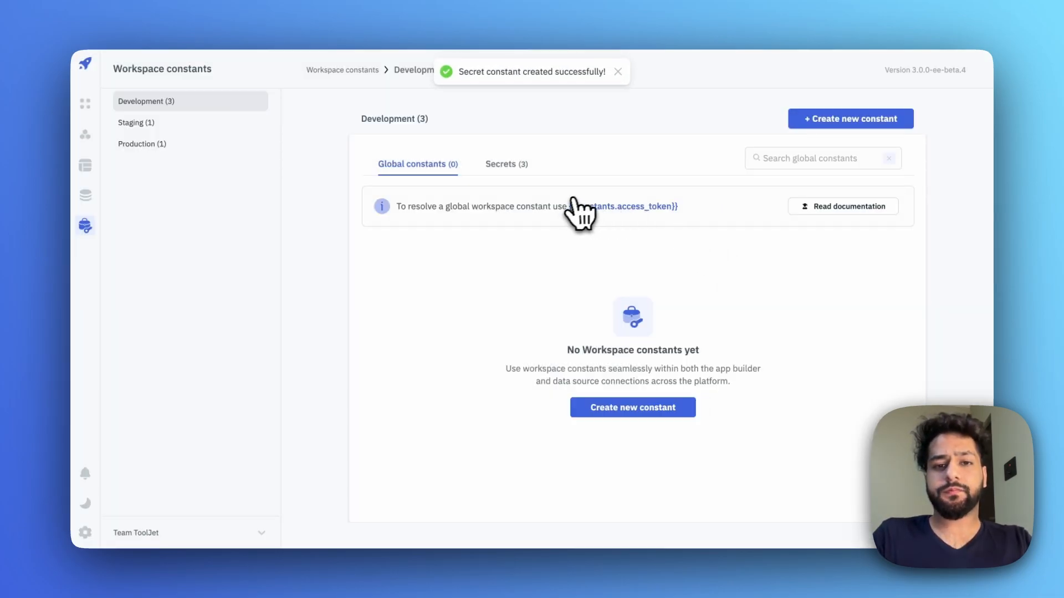
- Copy the open_ai_key name from the Secrets list
click(521, 169)
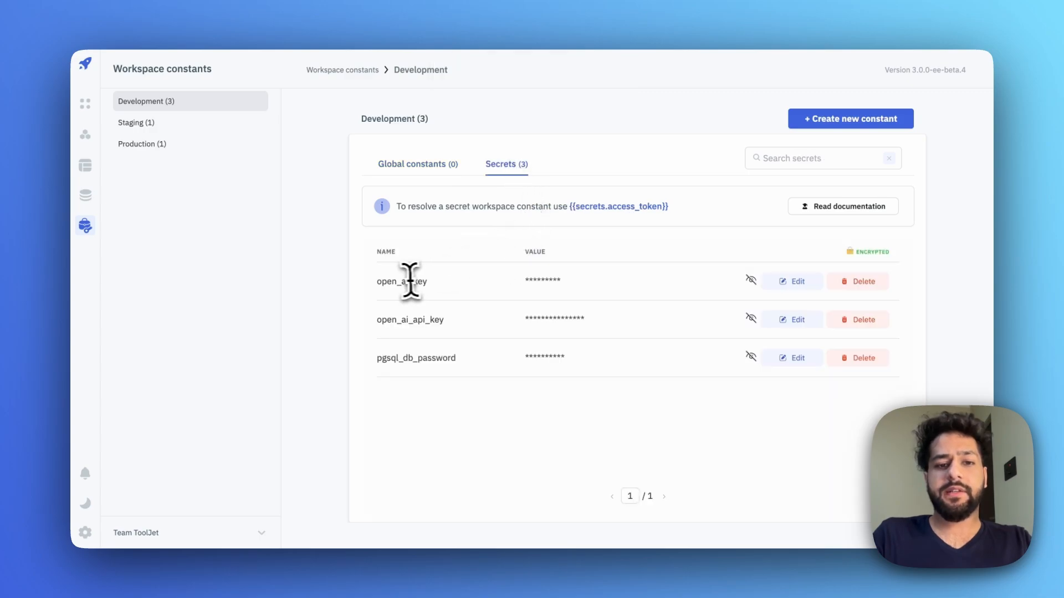
double_click(392, 283)
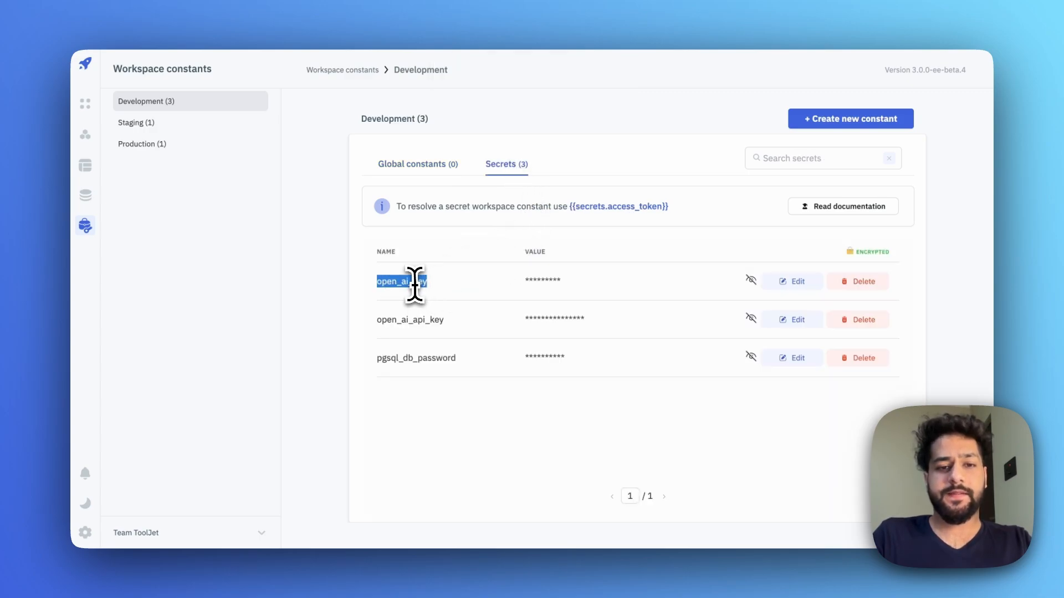
right_click(415, 282)
click(442, 311)
click(448, 310)
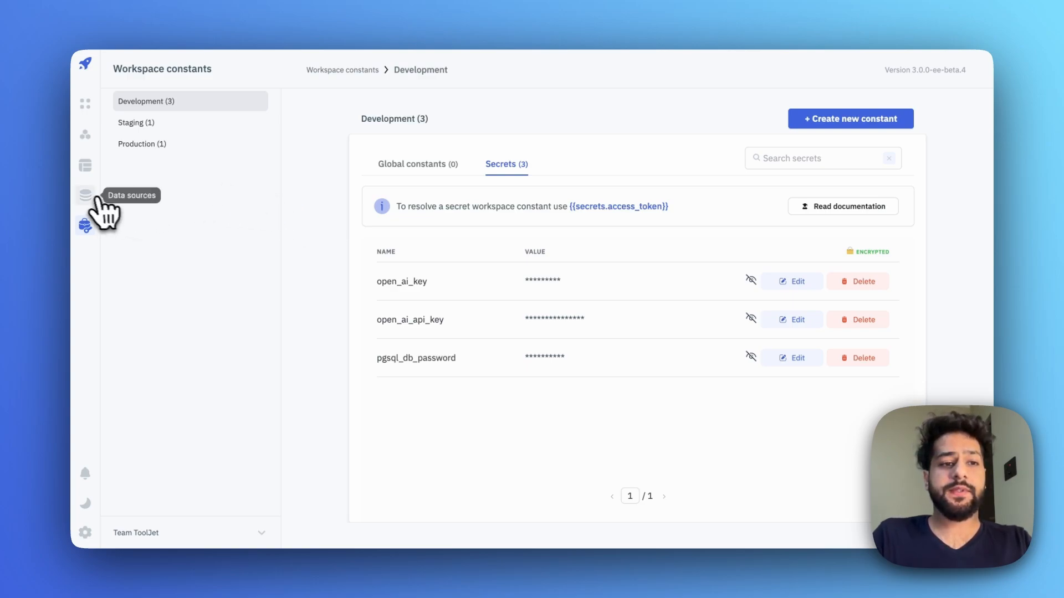
- Add a new OpenAI data source, found by searching 'open'
click(86, 197)
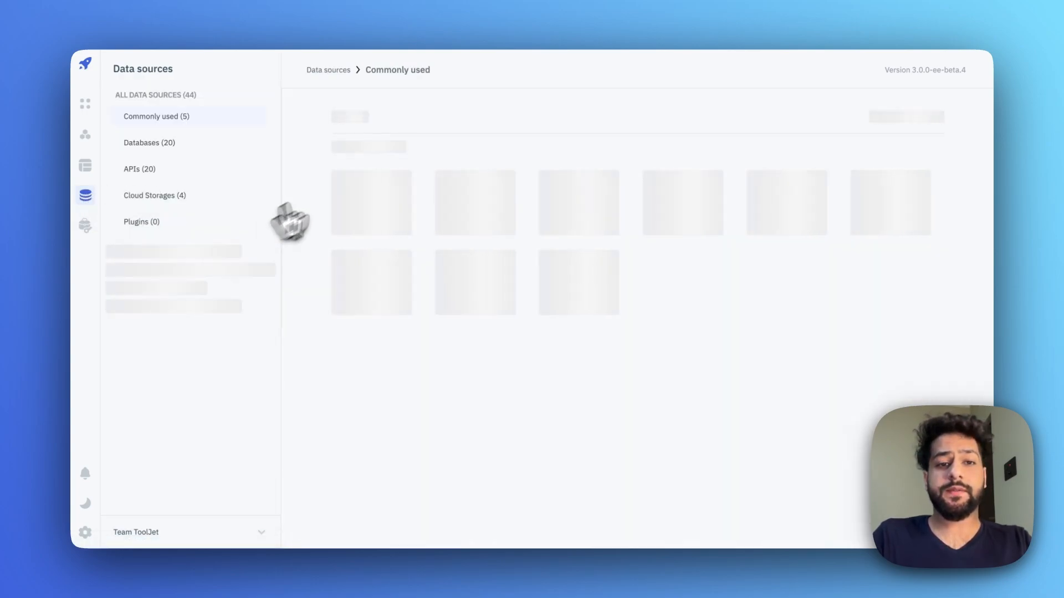
click(394, 114)
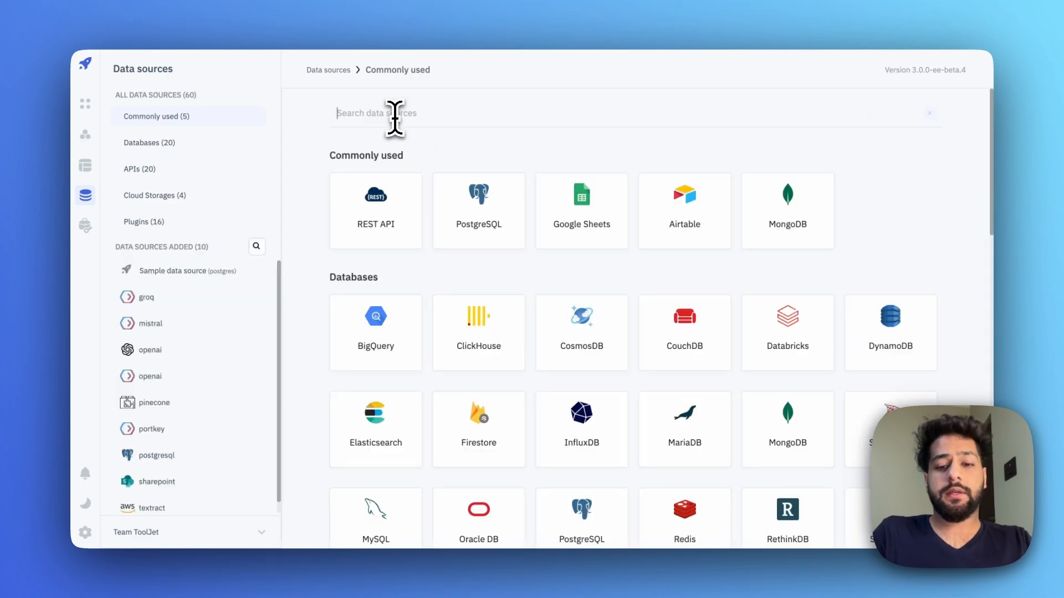
text(open)
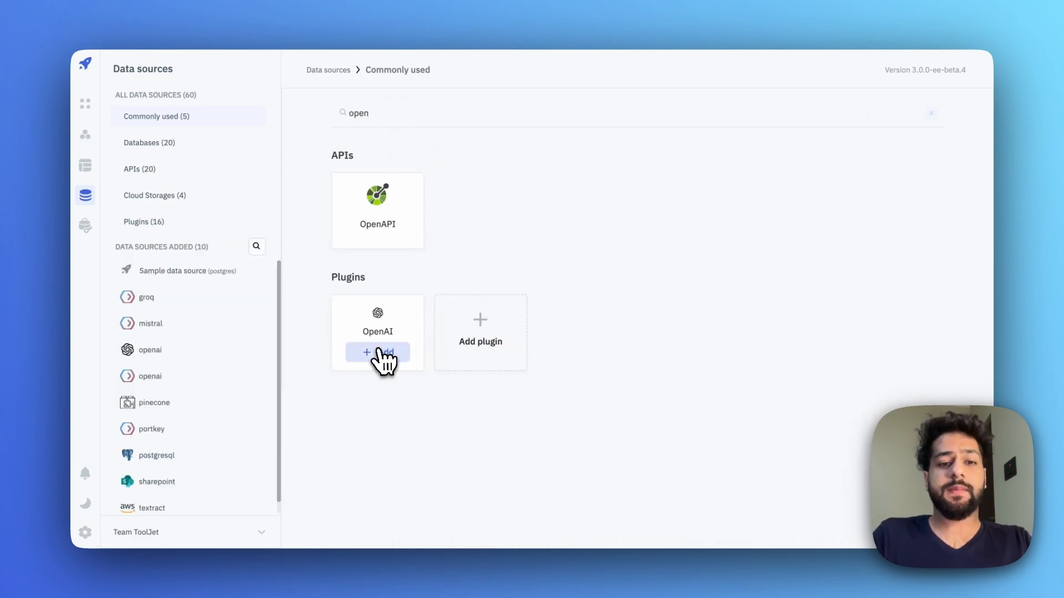
click(378, 354)
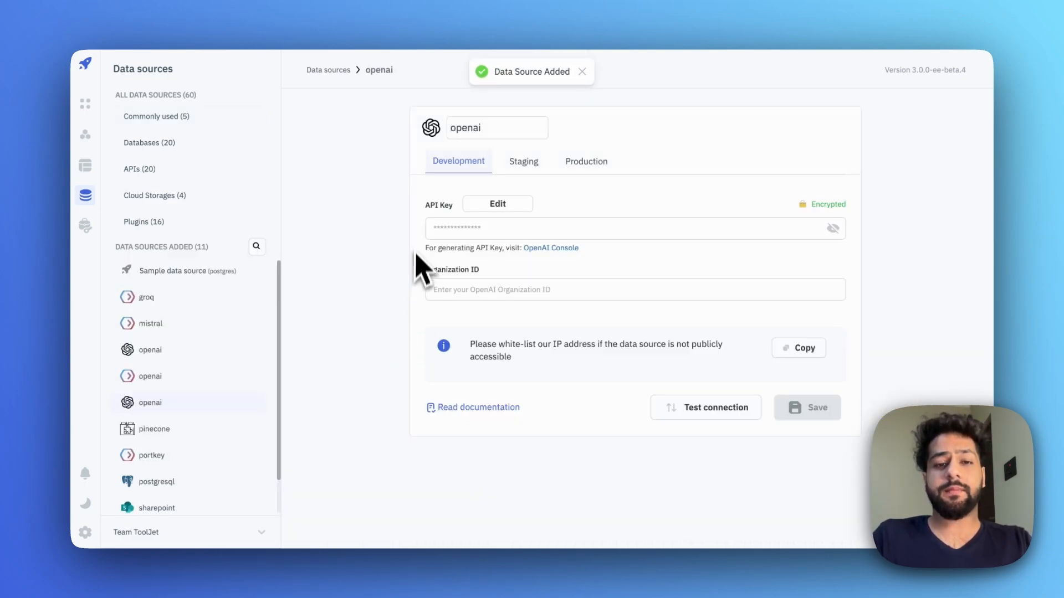
- Set the OpenAI API Key to {{secrets.open_ai_key}}
click(517, 204)
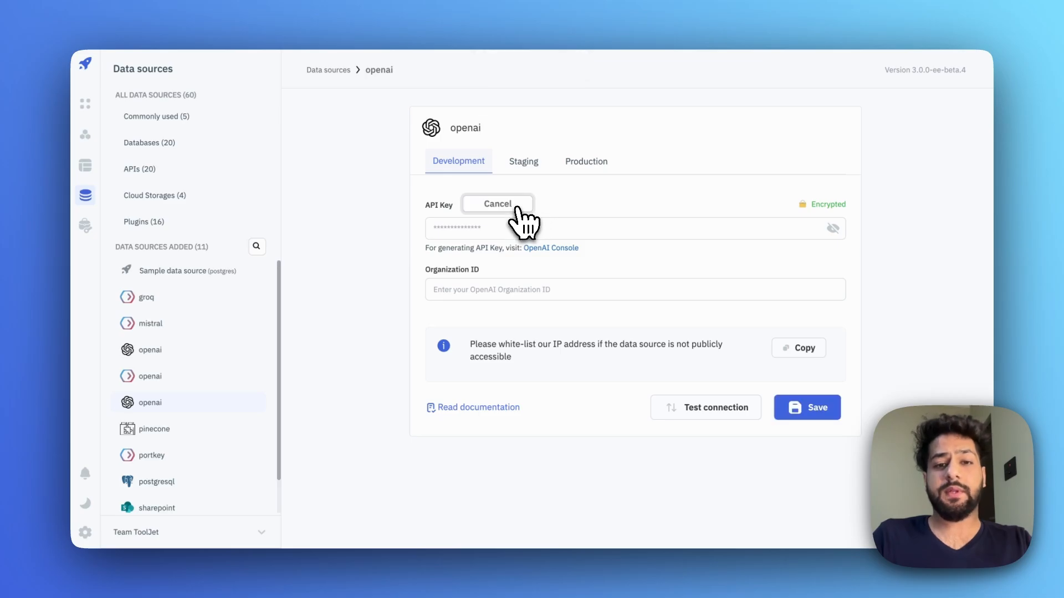
click(471, 230)
text(••)
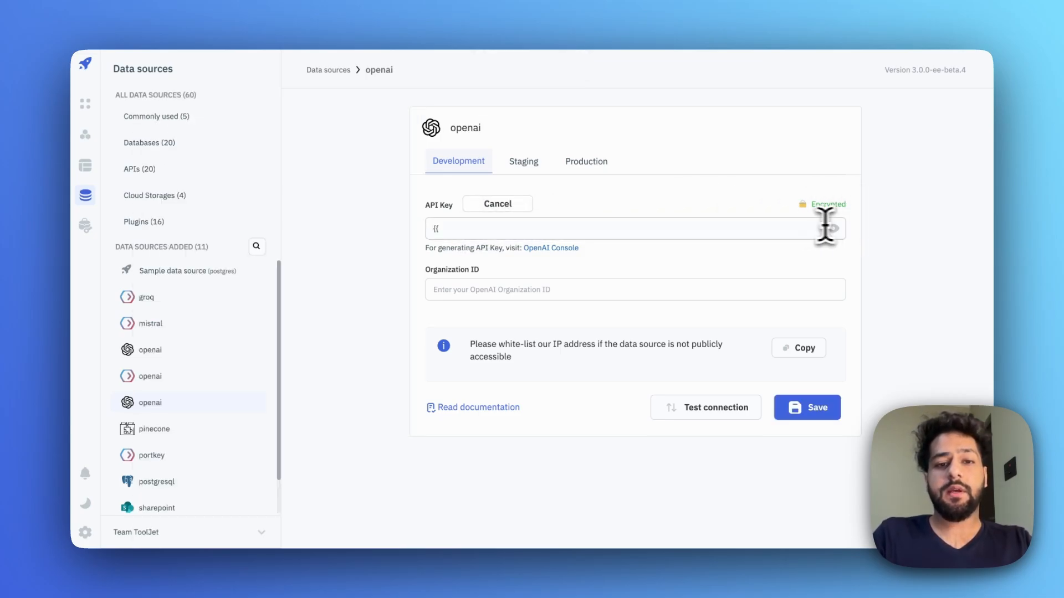
click(832, 228)
text(secrets.)
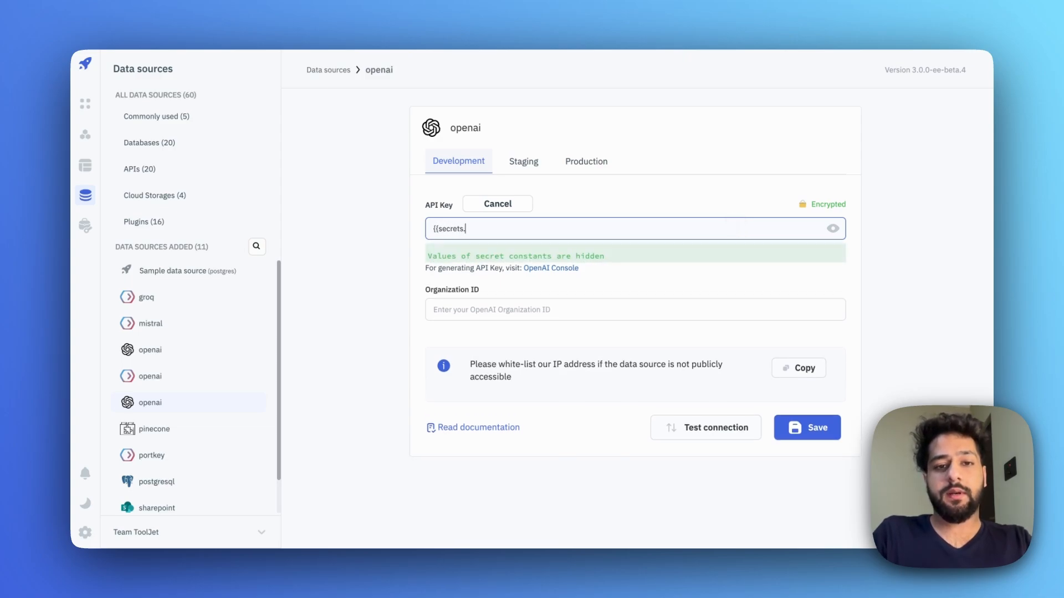
key(super+v)
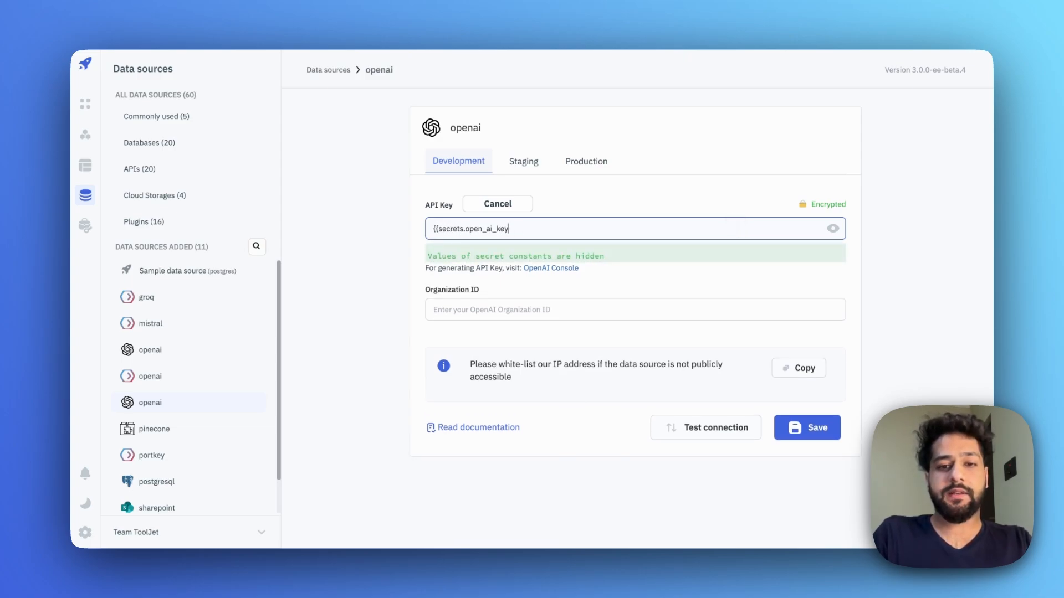
text(}})
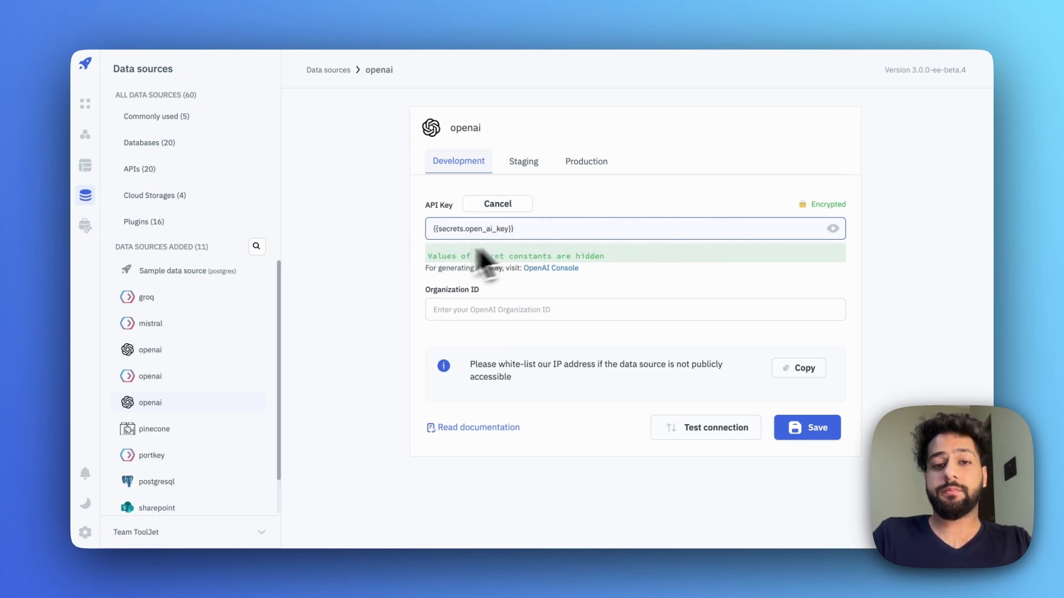
click(403, 260)
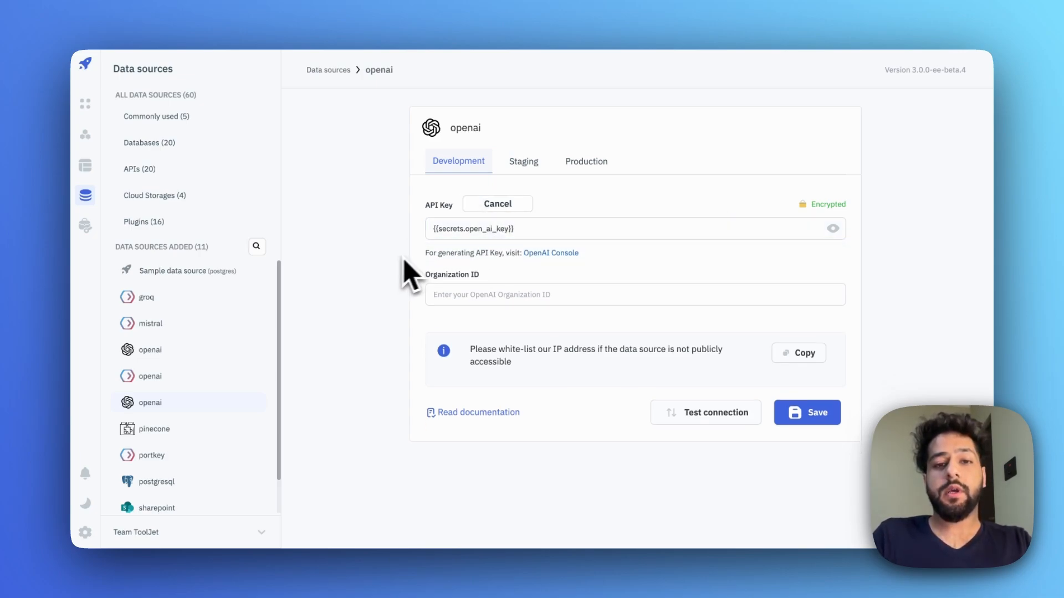
click(470, 228)
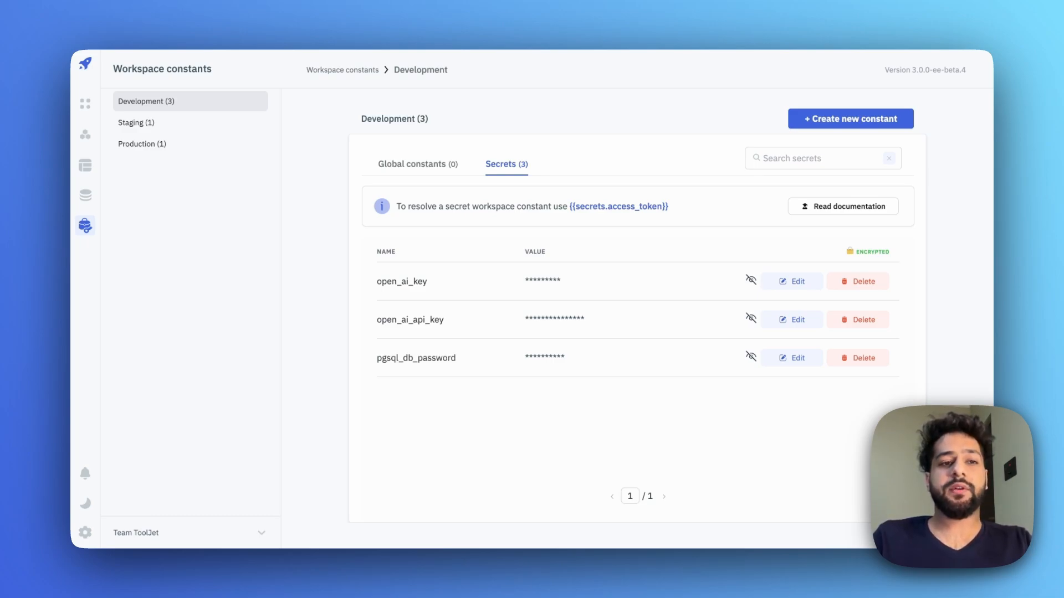
- Check the Staging and Production constants; Production holds only the pgsql_db_password secret
click(192, 129)
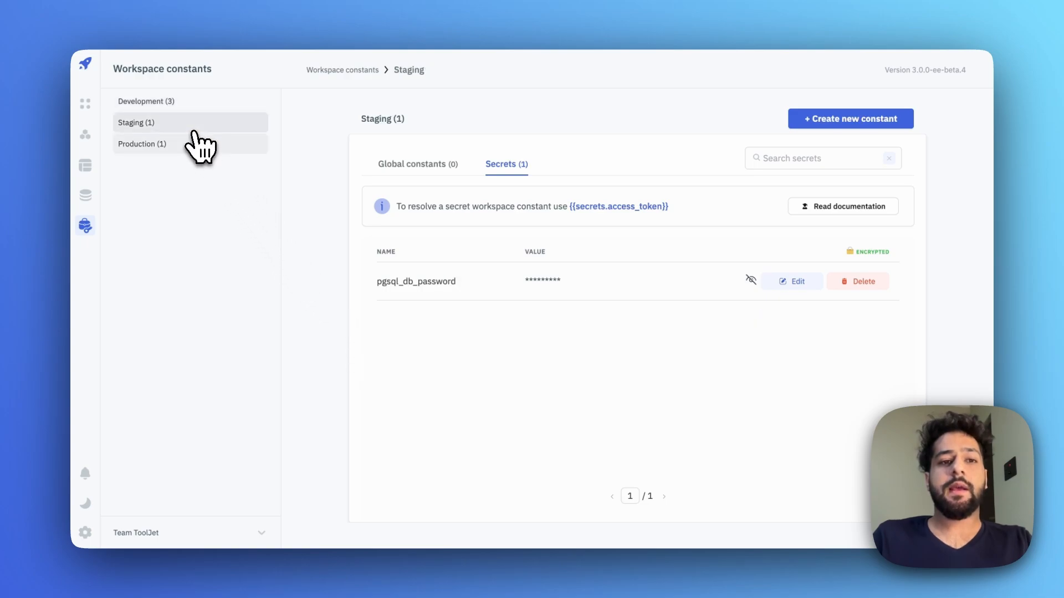
click(190, 144)
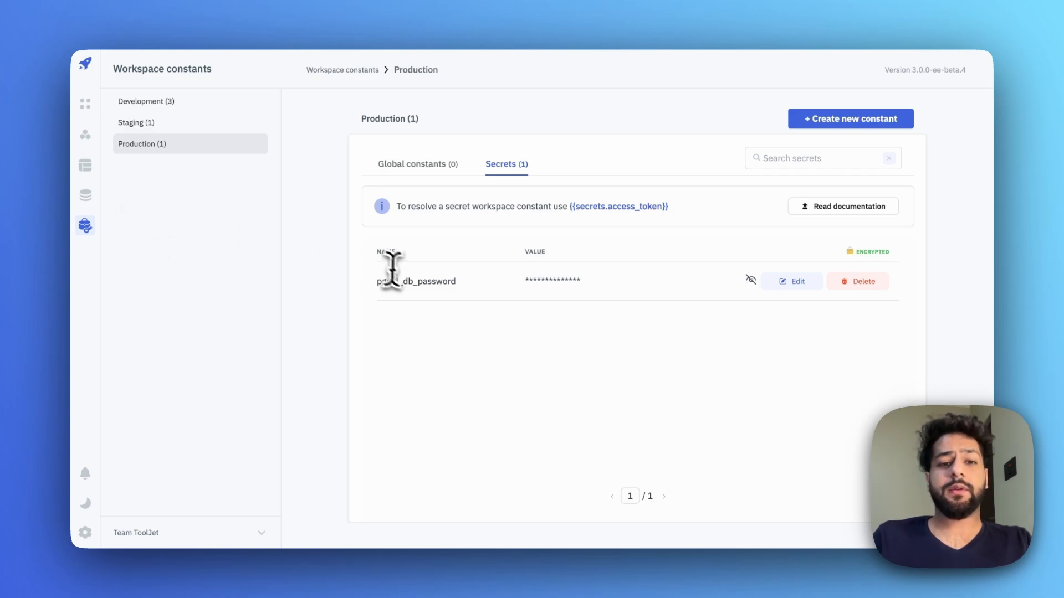
double_click(392, 277)
click(408, 258)
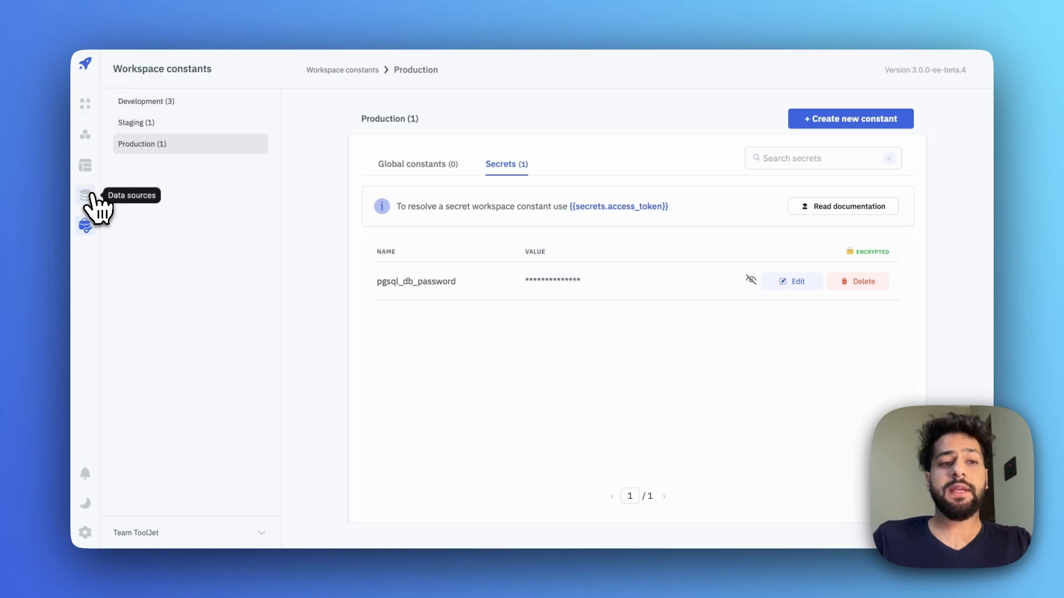
- Open the postgresql data source's settings
click(86, 196)
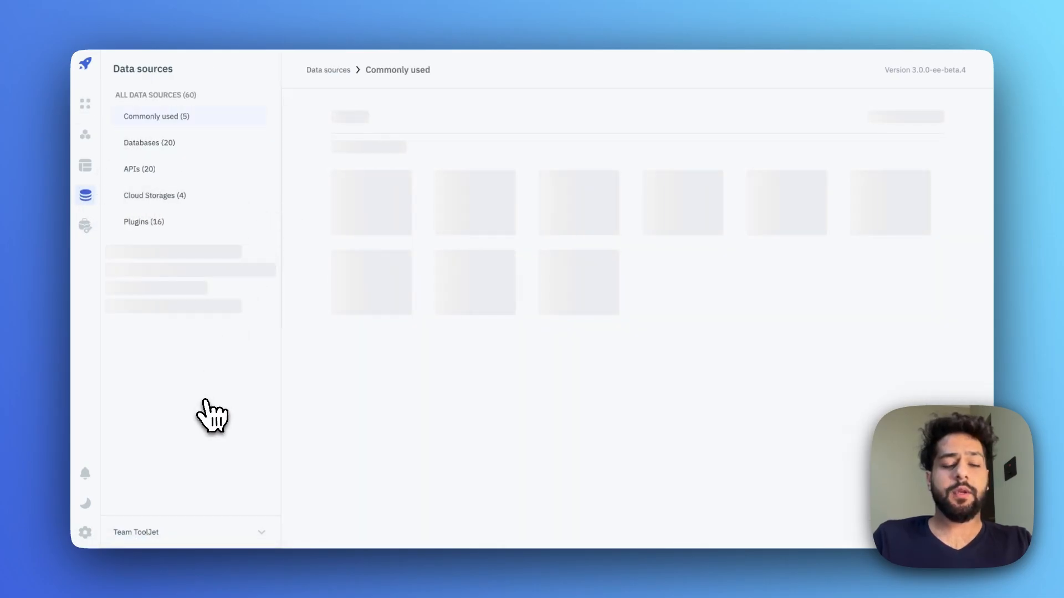
scroll(203, 414, down, 1)
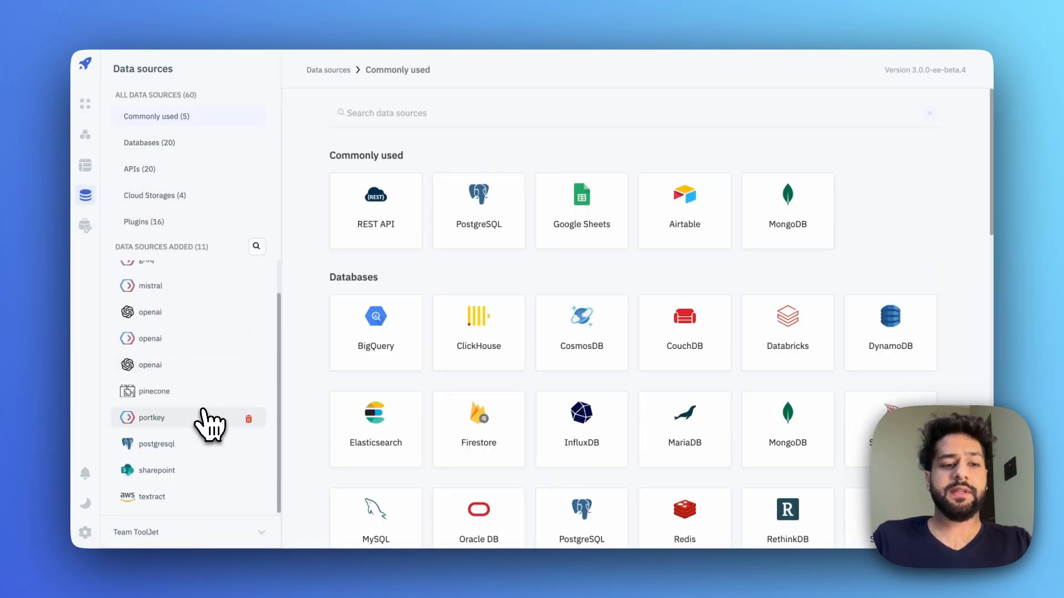
click(165, 444)
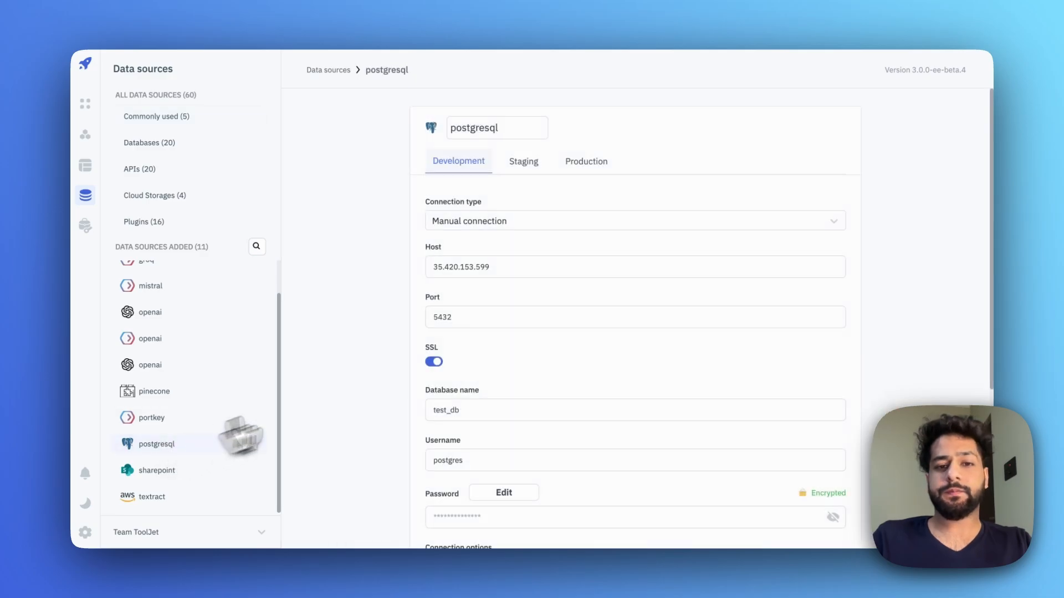
scroll(475, 415, down, 3)
- Replace the Development password with {{secrets.pgsql_db_password}} and save the data source
click(507, 364)
click(506, 386)
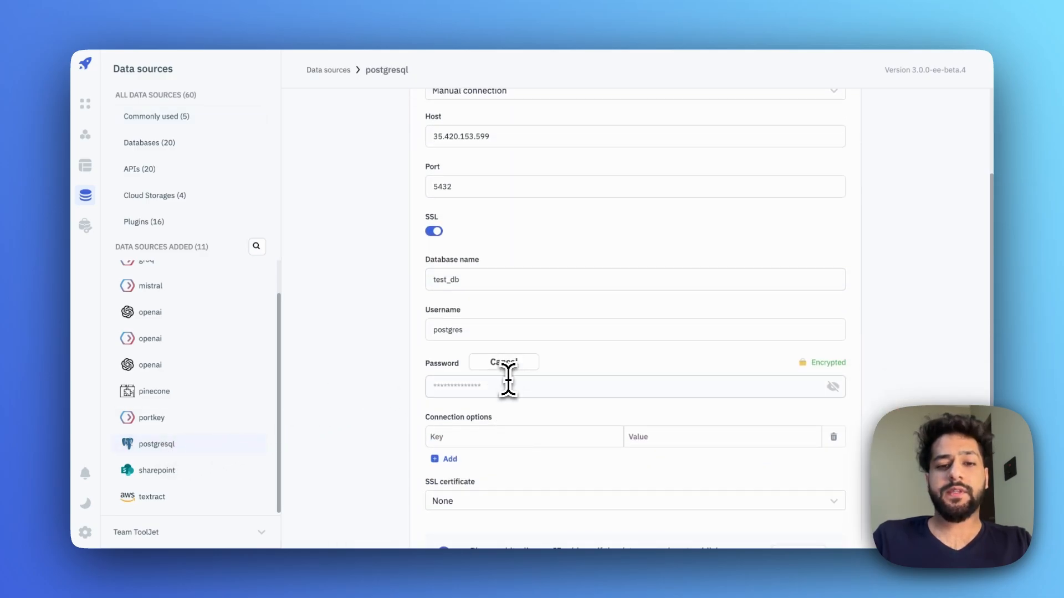
key(super+v)
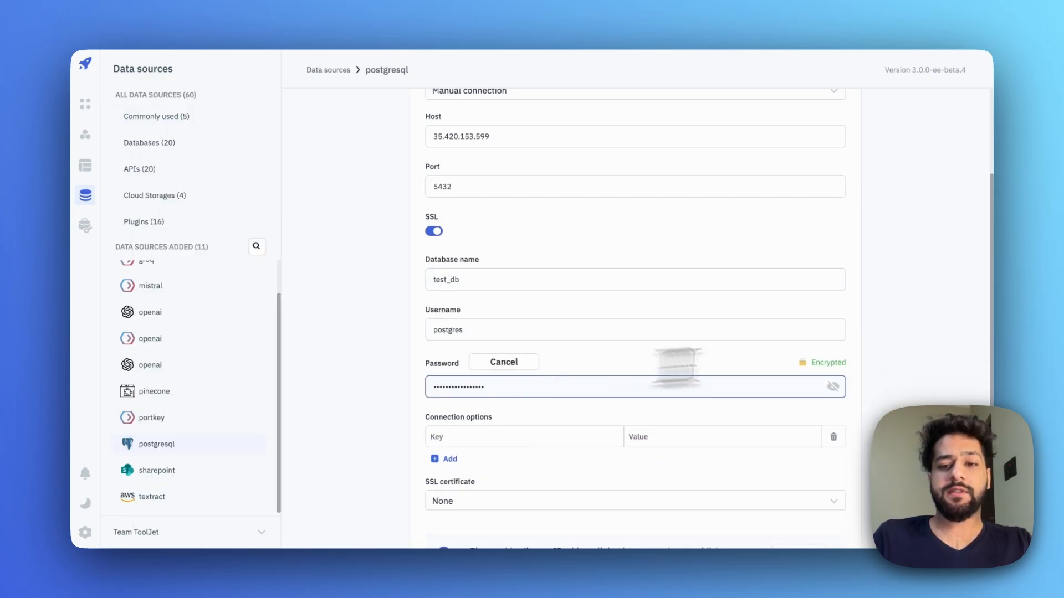
click(833, 387)
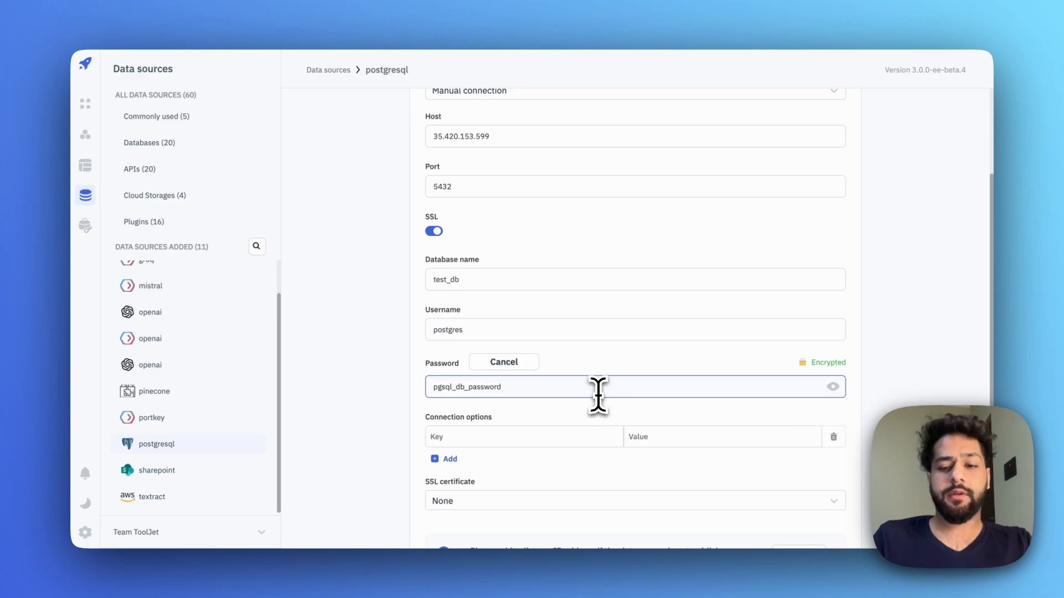
double_click(599, 395)
key(BackSpace)
text({{)
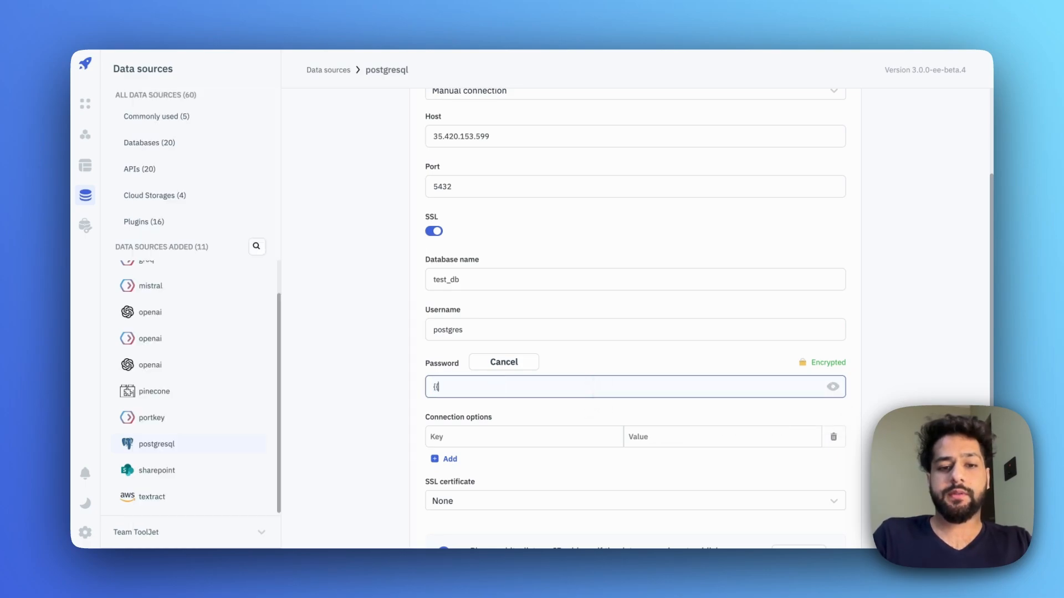
text(secrets)
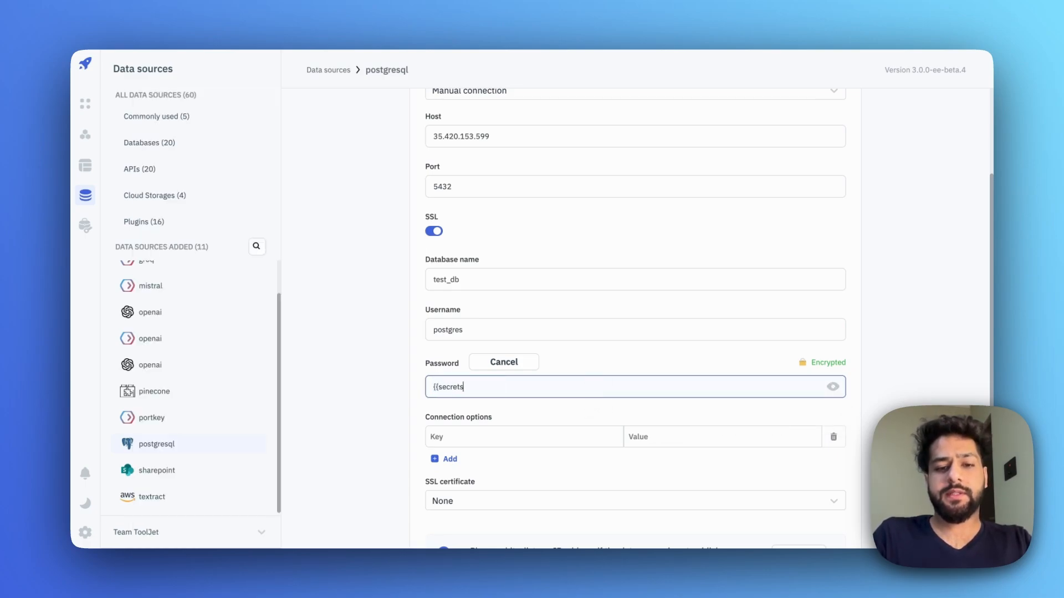
text(.pgsql_db_password}})
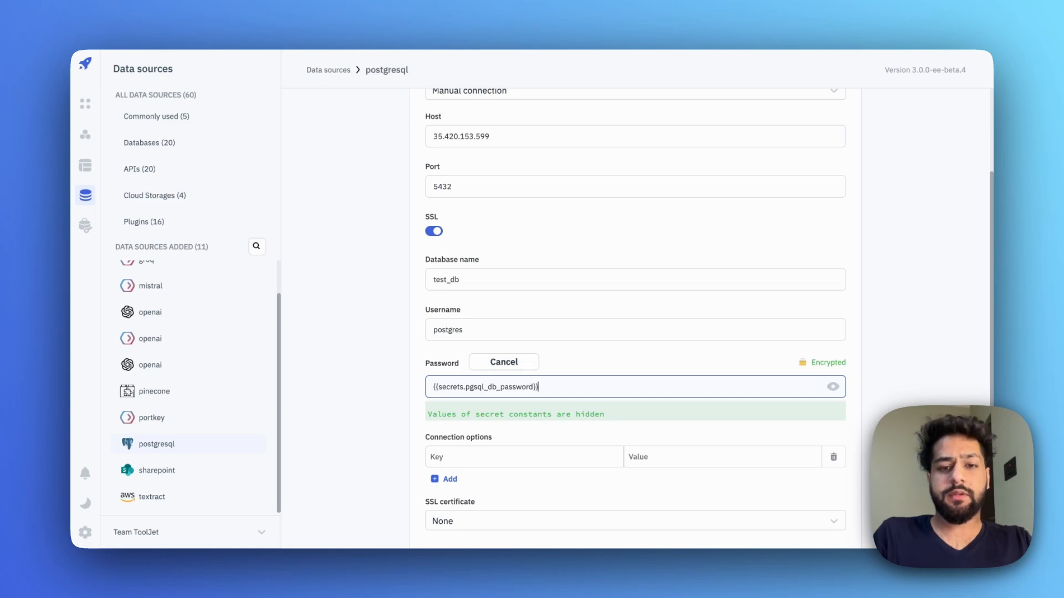
triple_click(585, 385)
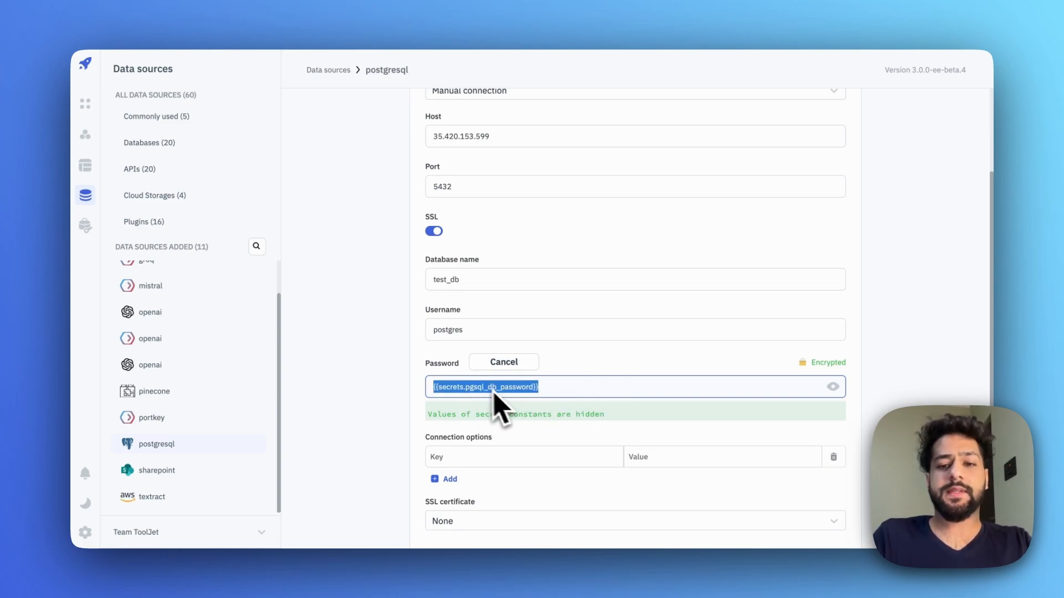
click(587, 391)
scroll(693, 421, down, 3)
click(806, 503)
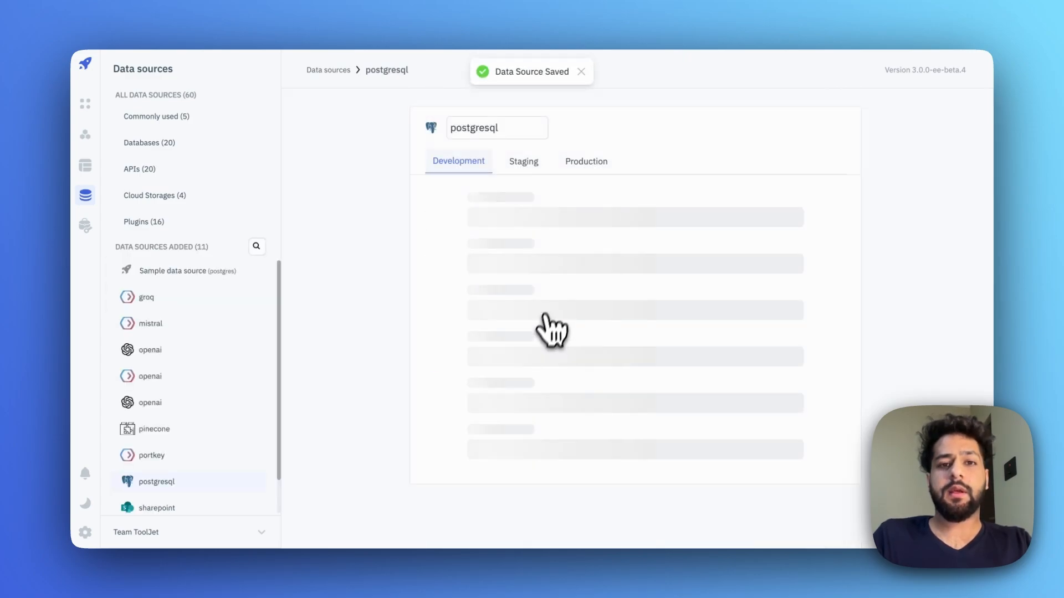
- Fill in and save the postgresql Staging password
click(525, 162)
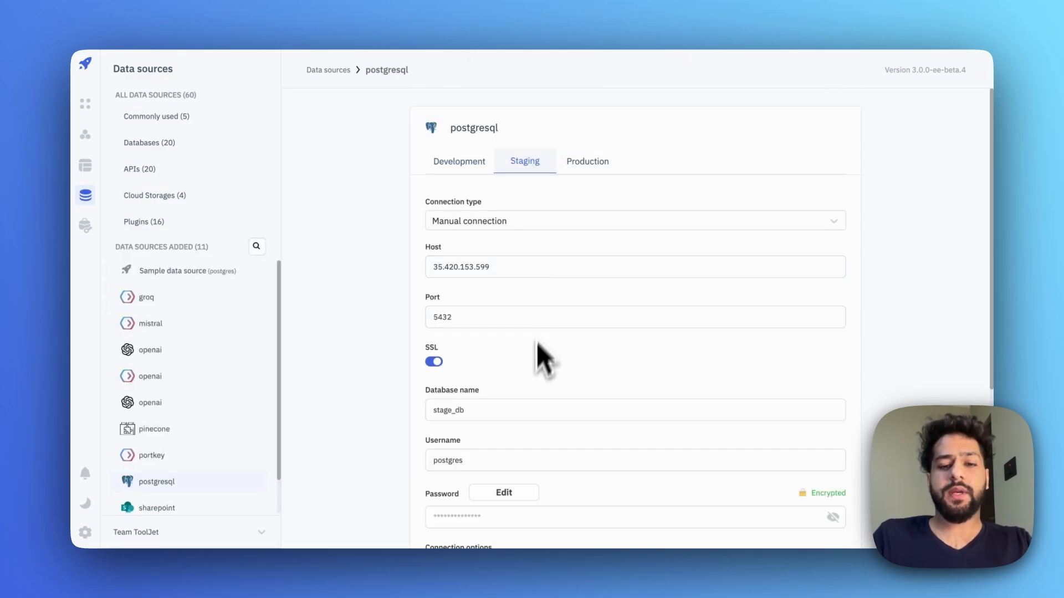
scroll(530, 387, down, 3)
click(508, 318)
click(488, 341)
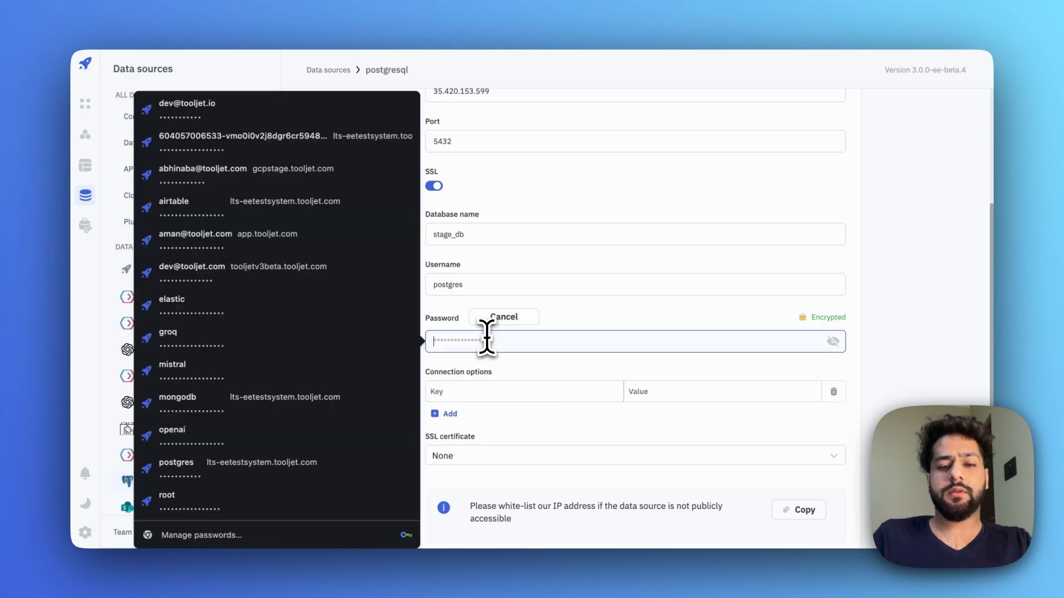
key(ctrl+v)
scroll(634, 427, down, 2)
click(818, 505)
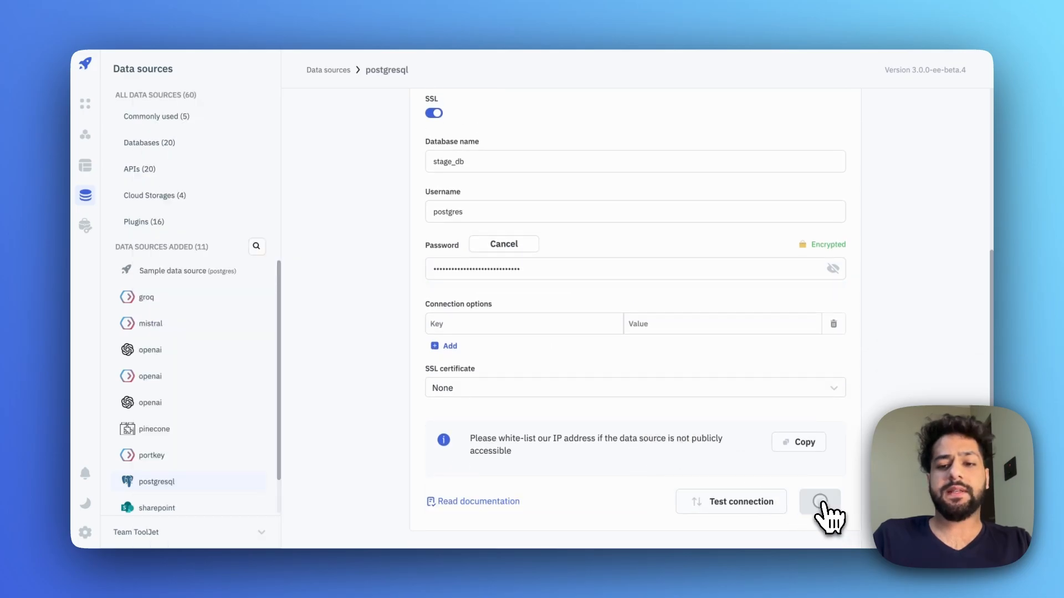
- Fill in and save the postgresql Production password
click(587, 164)
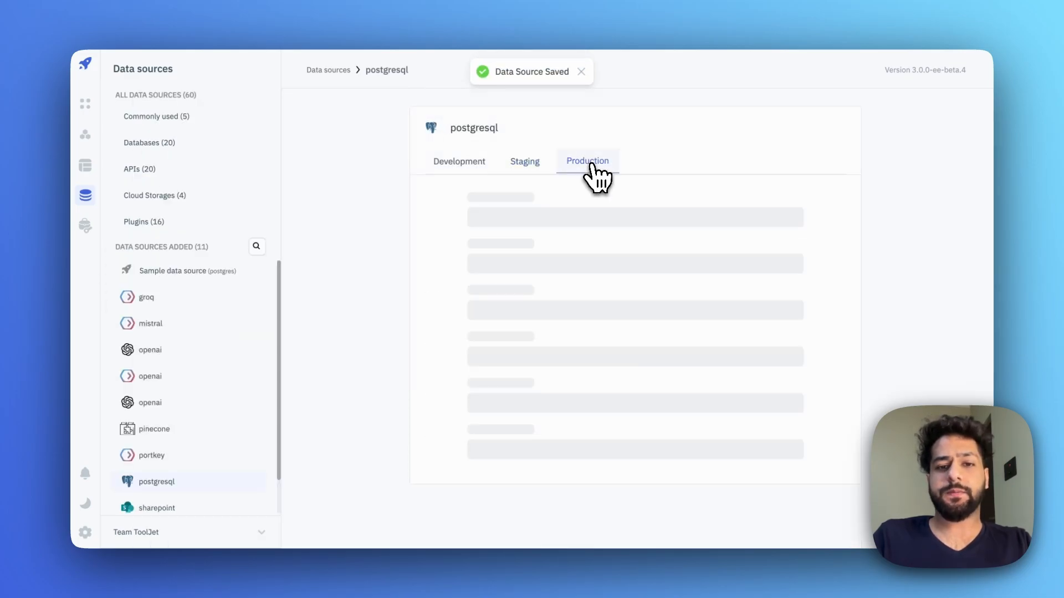
scroll(501, 415, down, 2)
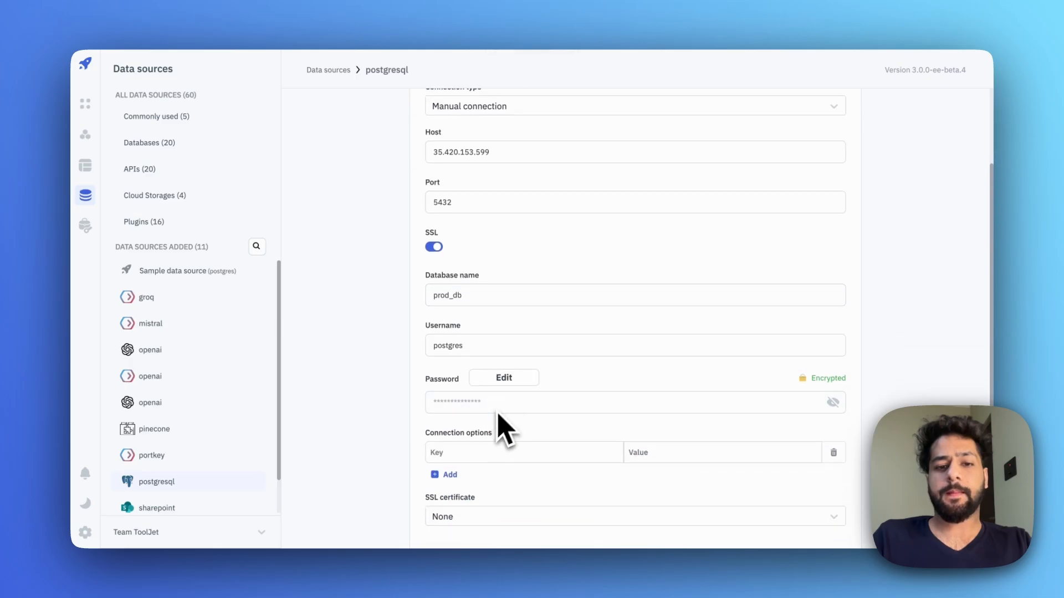
click(505, 377)
click(482, 402)
key(ctrl+v)
scroll(554, 433, down, 3)
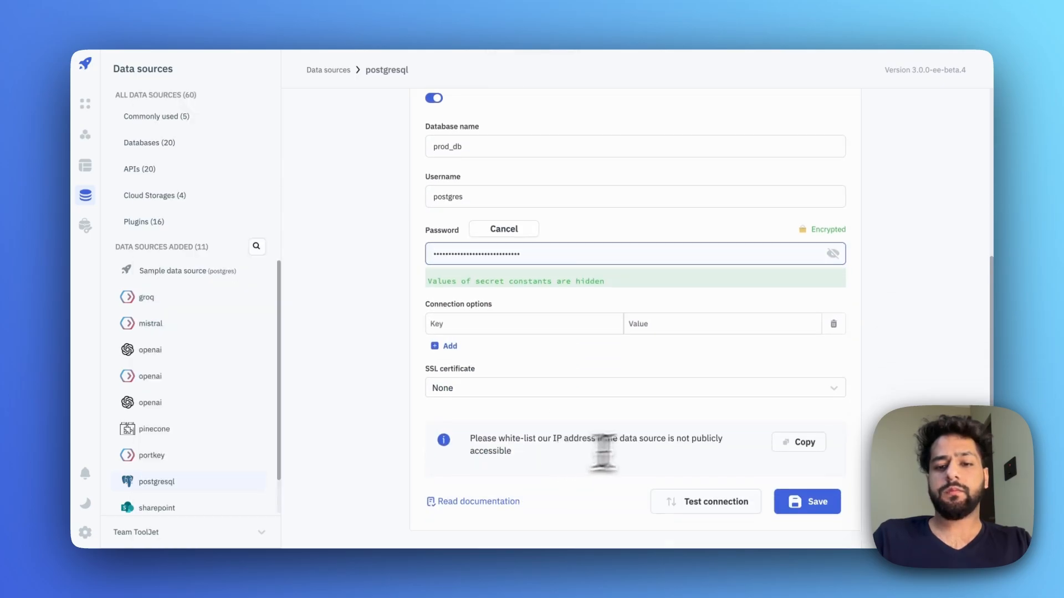
click(809, 503)
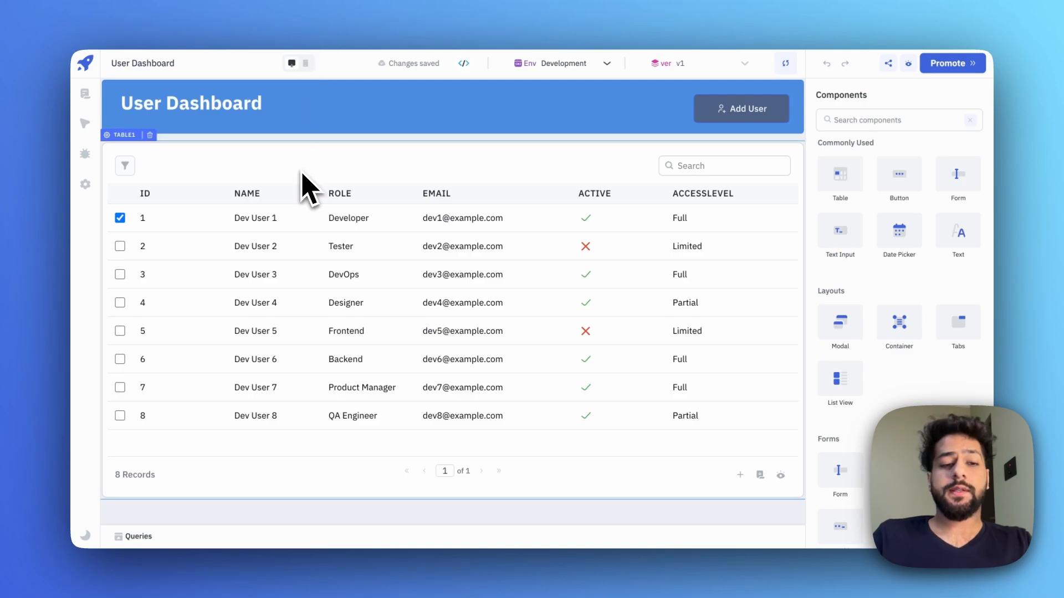
click(136, 538)
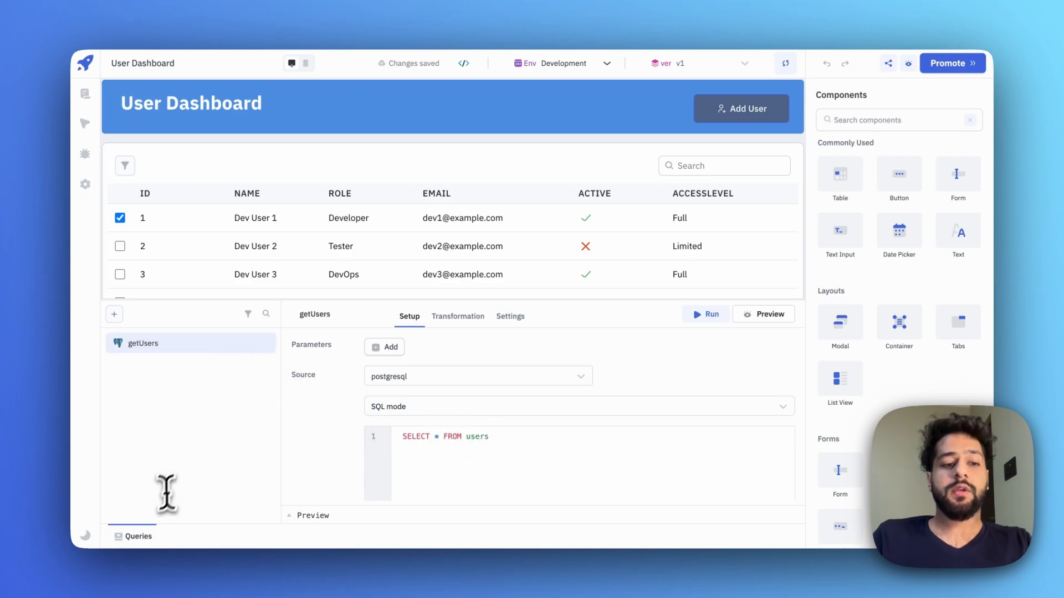
click(133, 538)
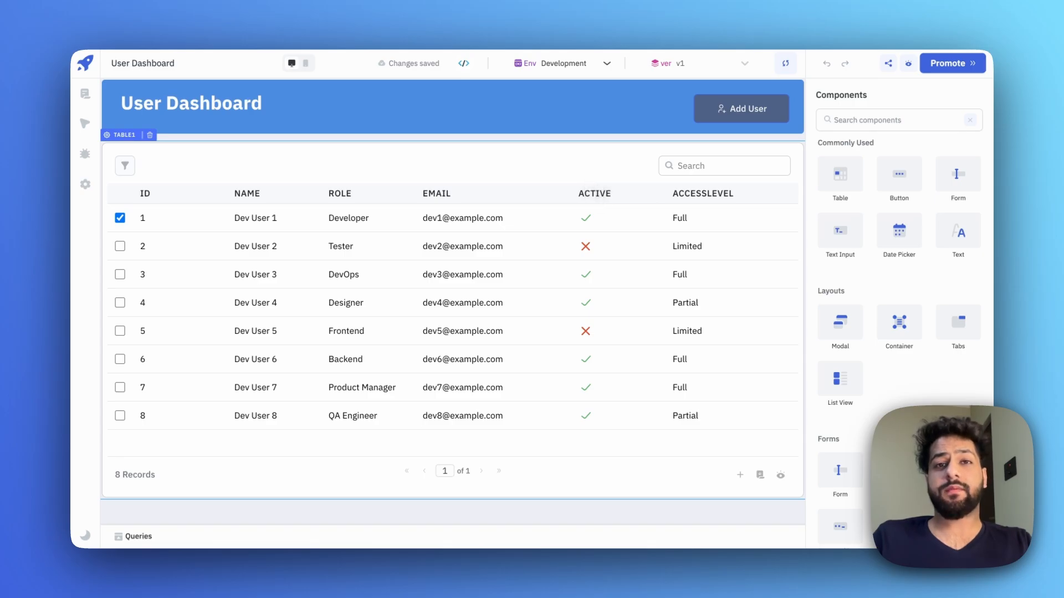
- Promote v1 from Development to Staging, then from Staging to Production
click(948, 66)
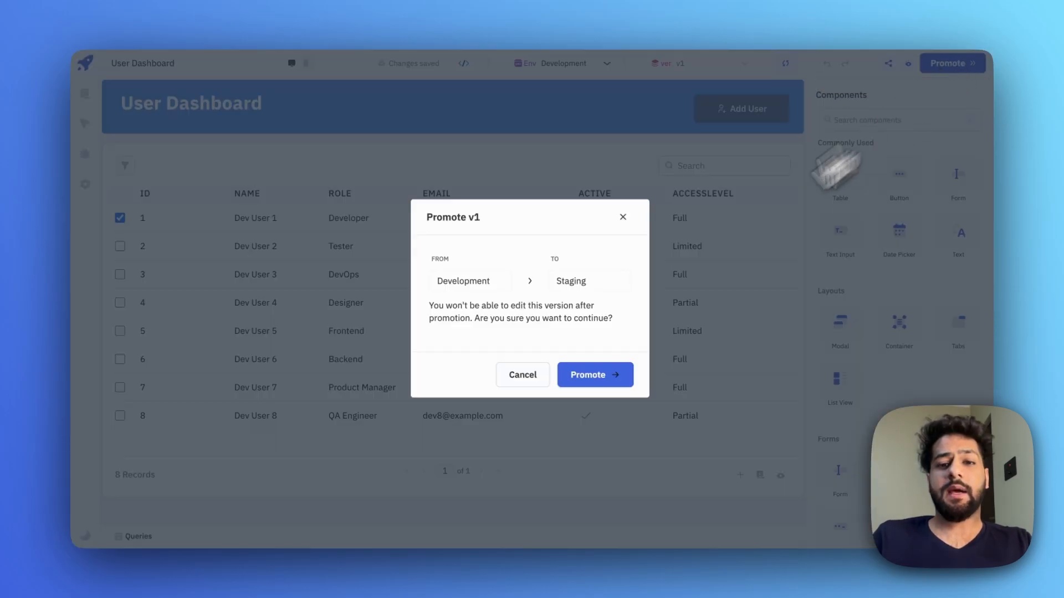
click(589, 375)
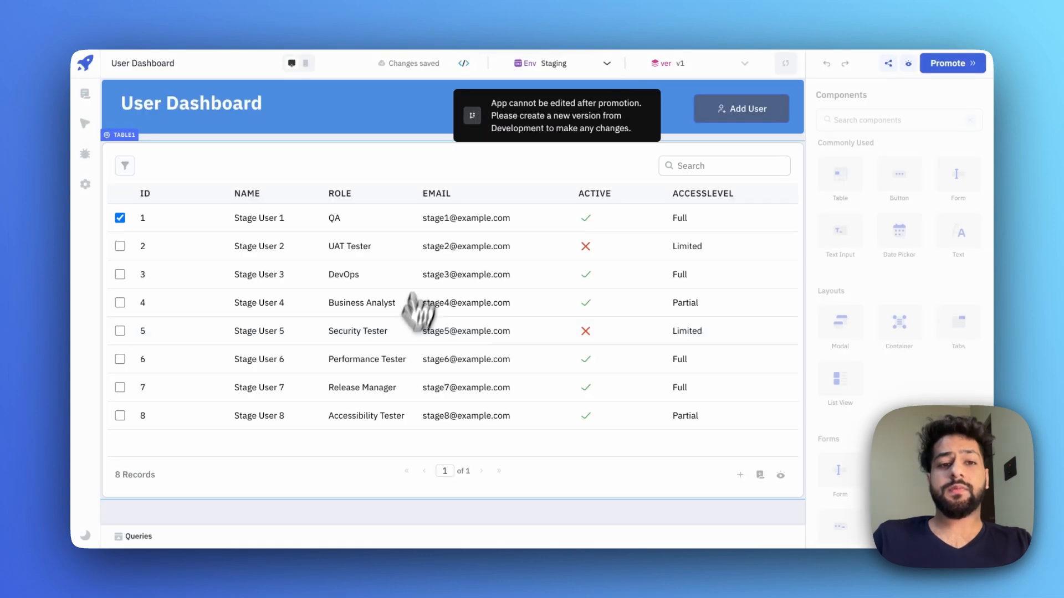
click(942, 65)
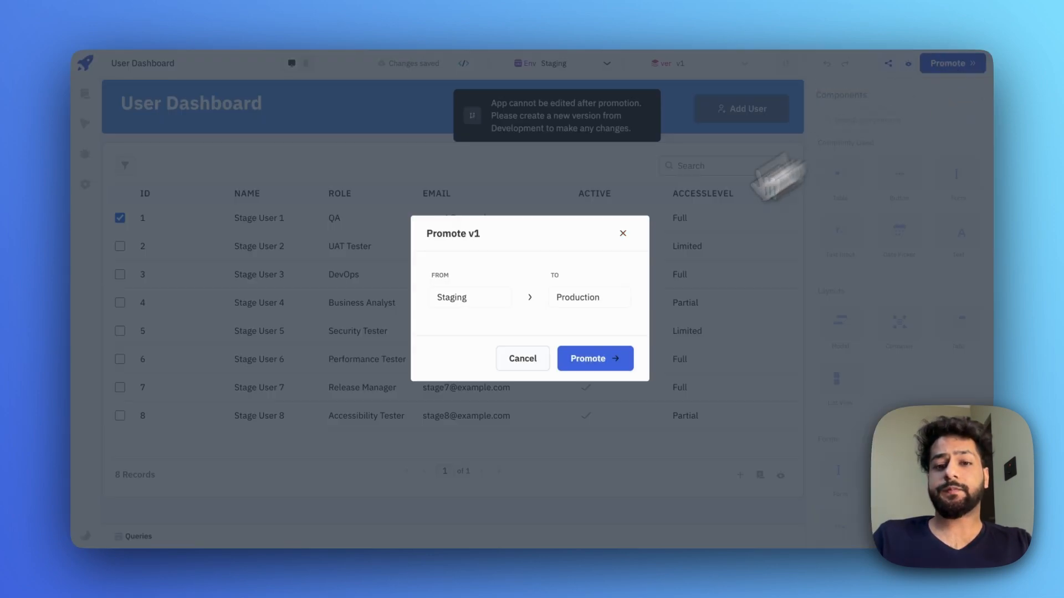
click(583, 359)
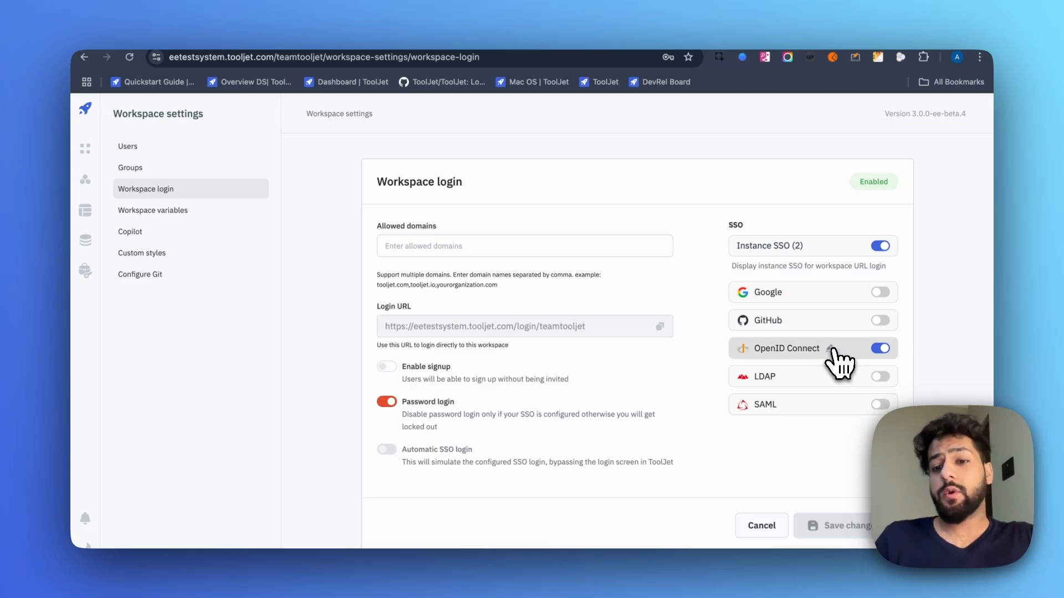
- Turn on OpenID Connect group sync with claim name 'groups' and mapping 'Leads -> Admin'
click(831, 348)
scroll(514, 381, down, 3)
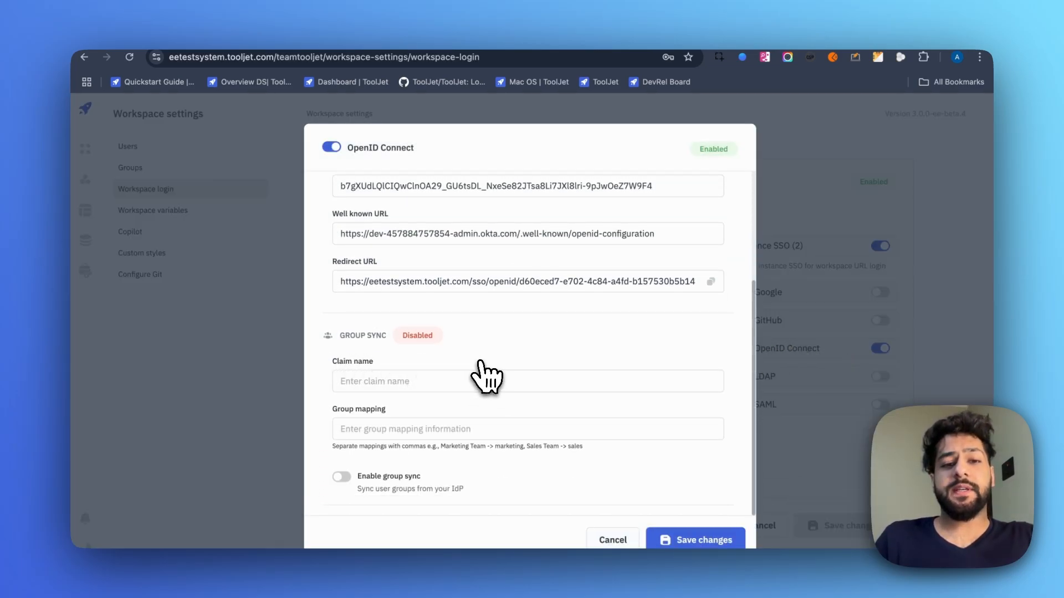
click(437, 383)
text(g)
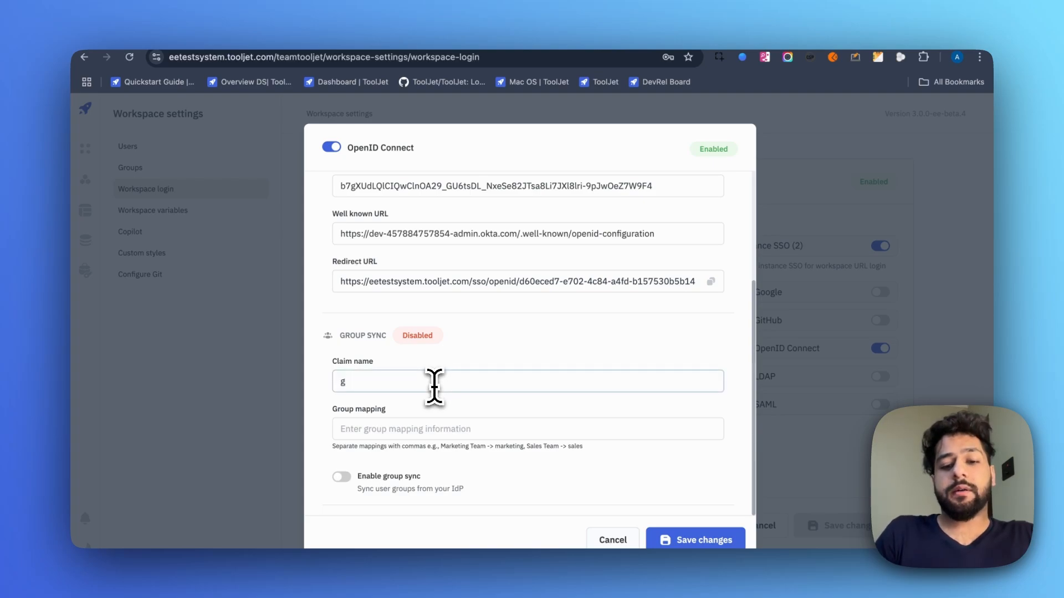
text(roups)
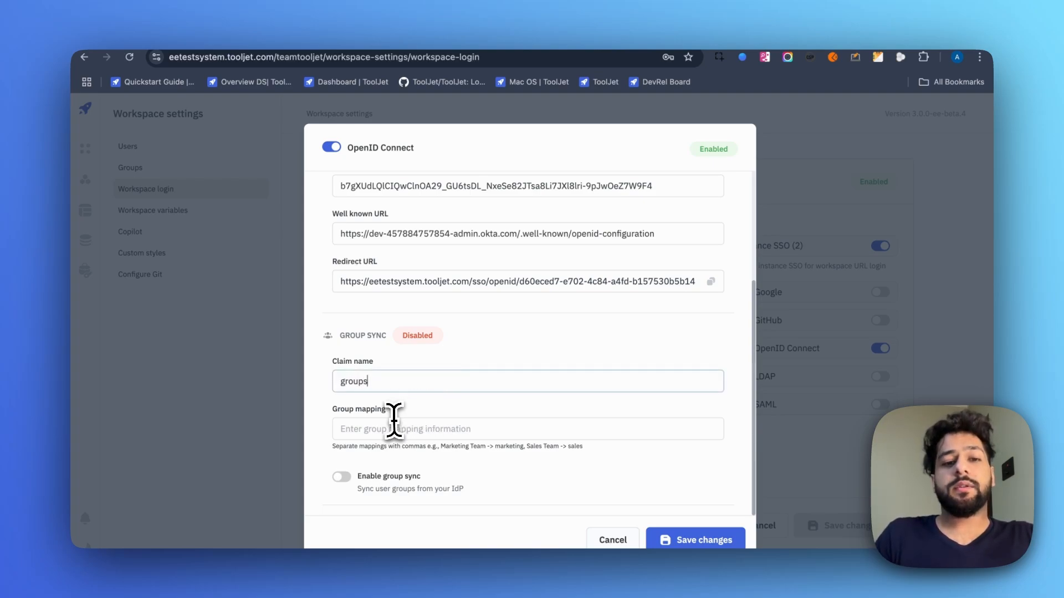
click(381, 428)
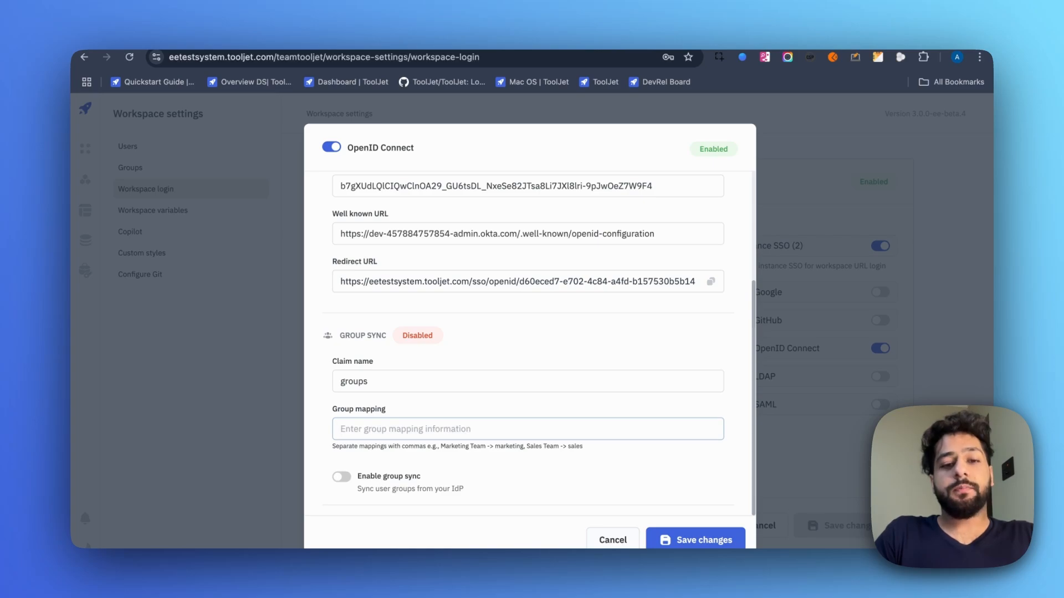
text(Lea)
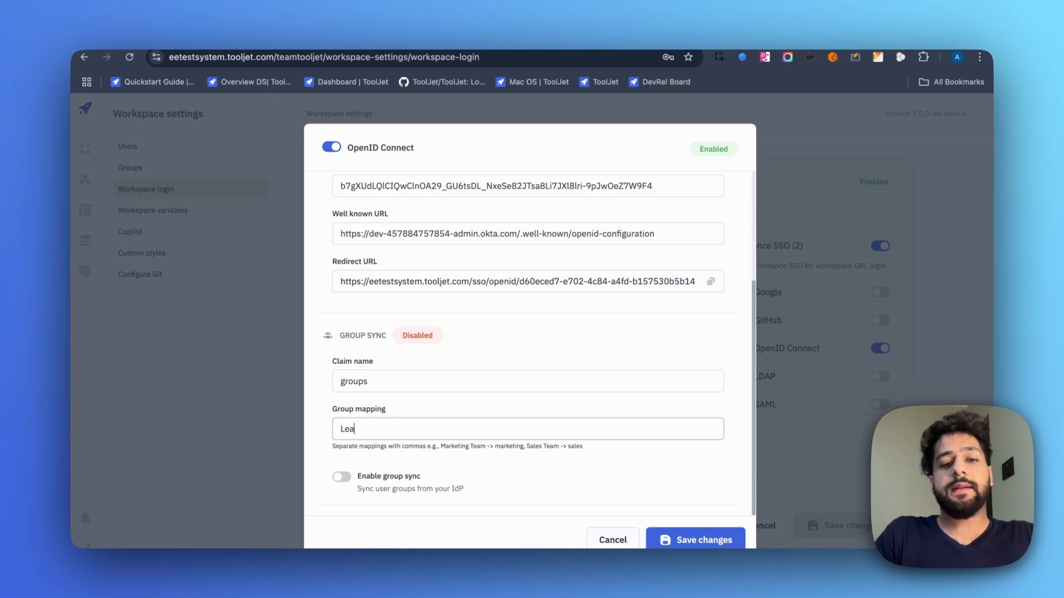
text(ds -)
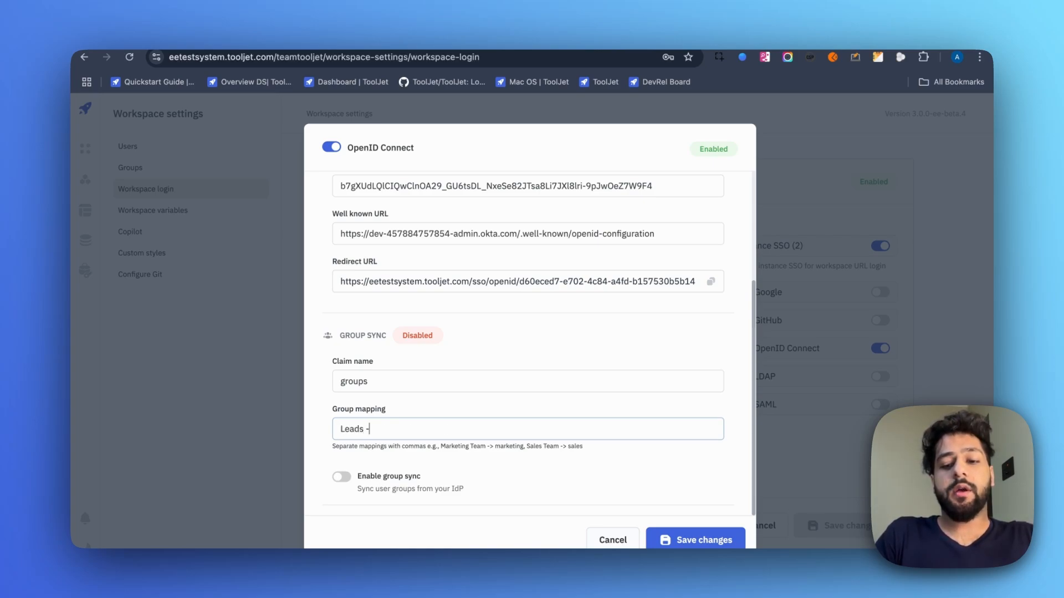
text(> )
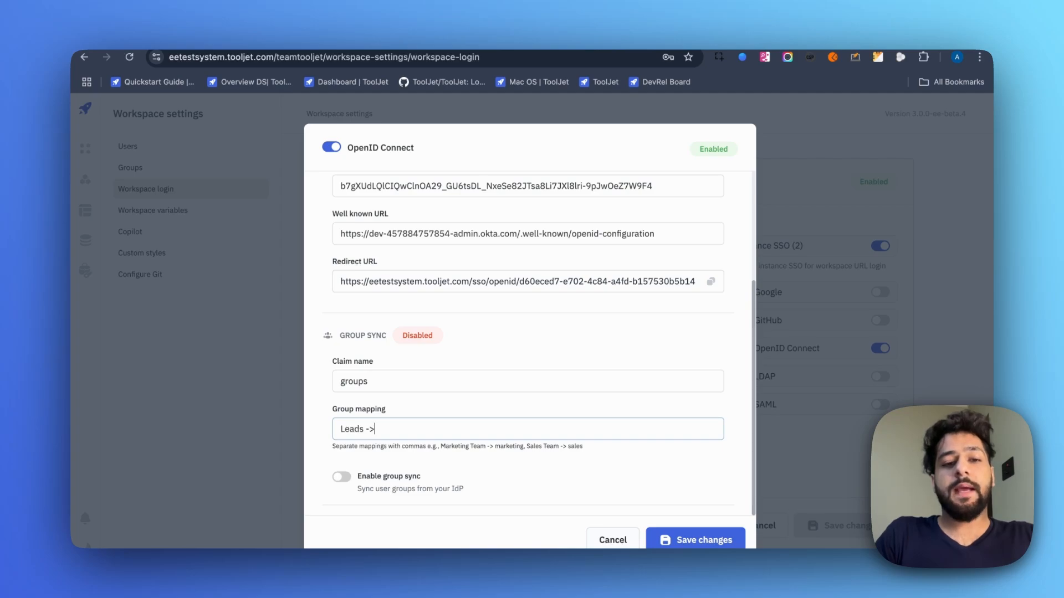
text(Admin)
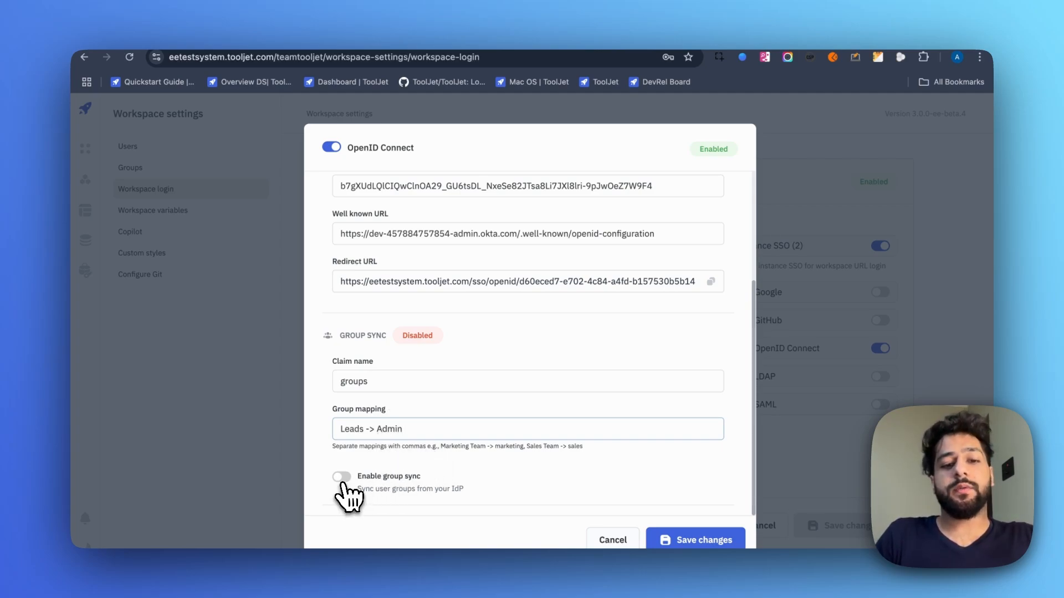
click(342, 478)
- Save the changes in the OpenID Connect settings
click(701, 528)
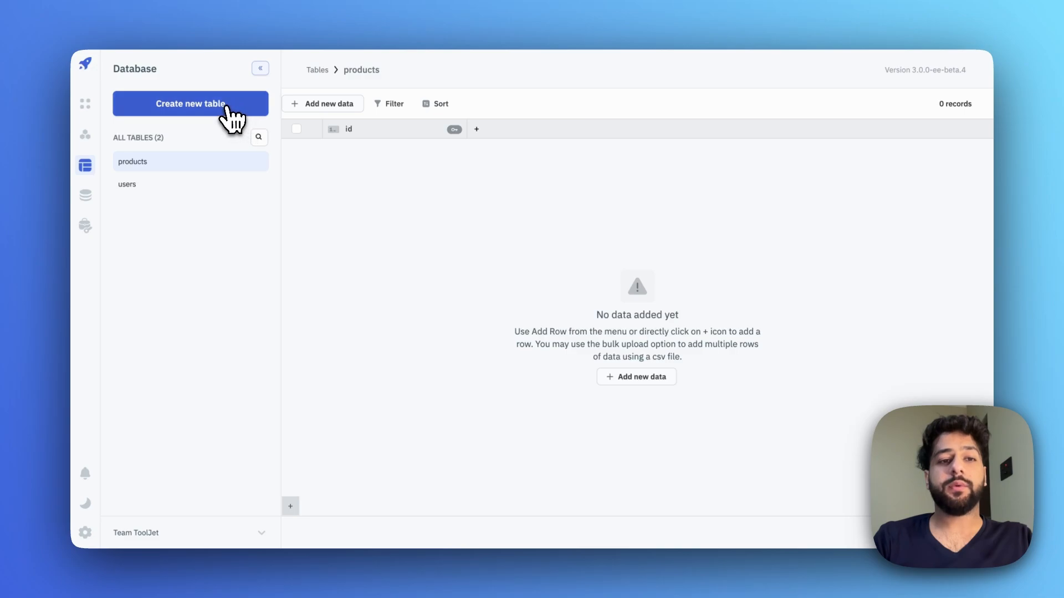
- Start a new table named customers and add an email column
click(236, 113)
click(641, 123)
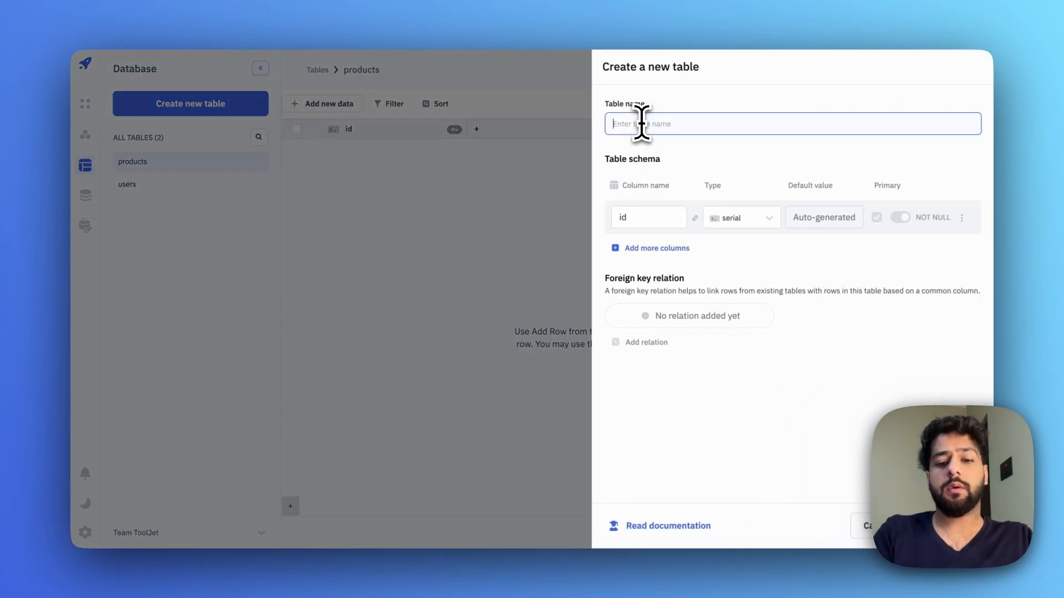
text(cus)
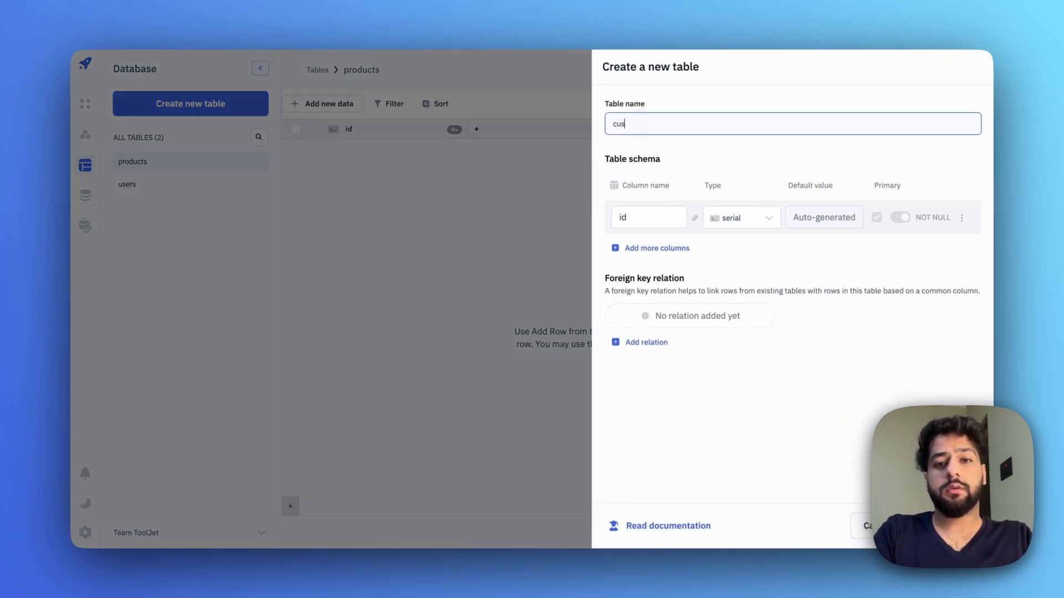
text(tomers)
click(659, 248)
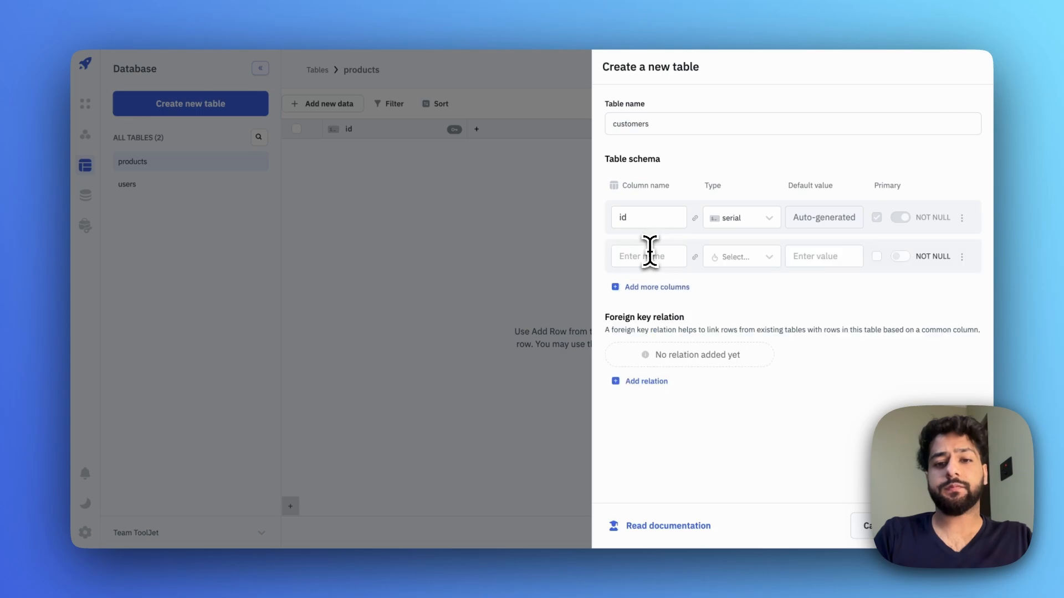
click(646, 255)
text(emai)
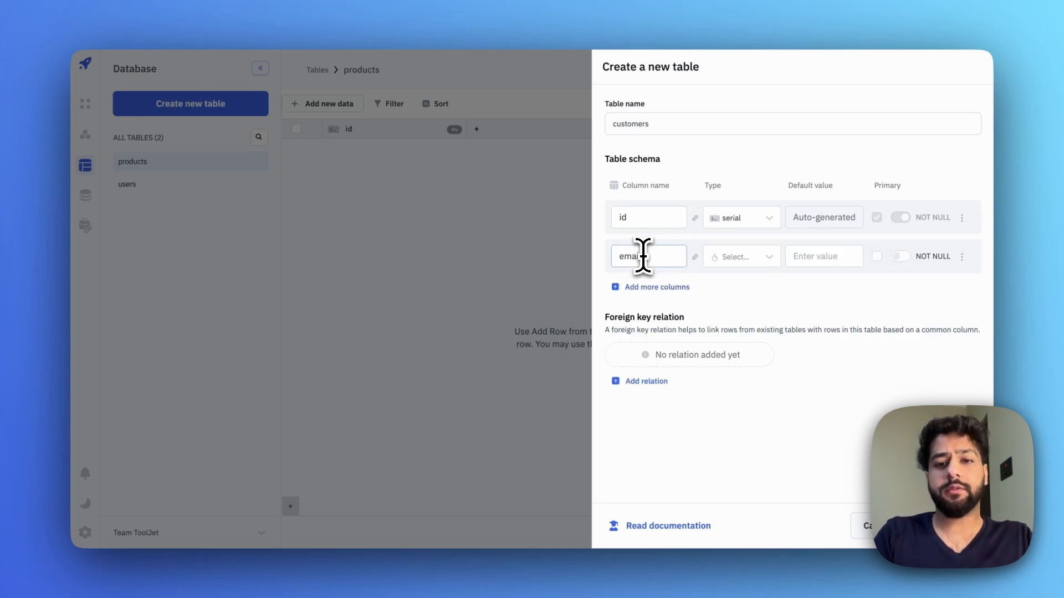
text(l)
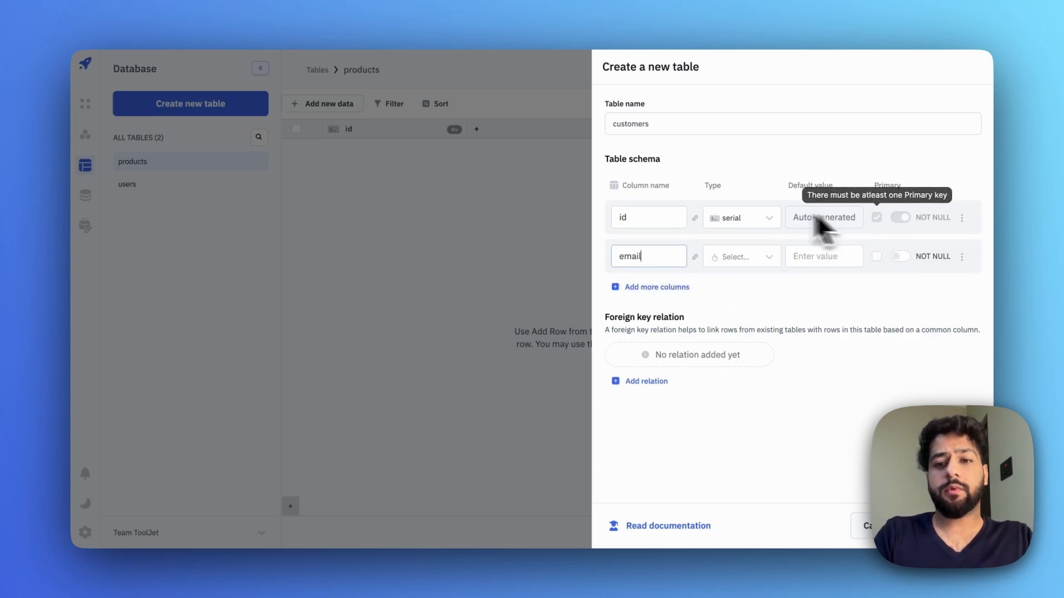
- Make email and id varchar, set id as primary key, and create the customers table
click(742, 256)
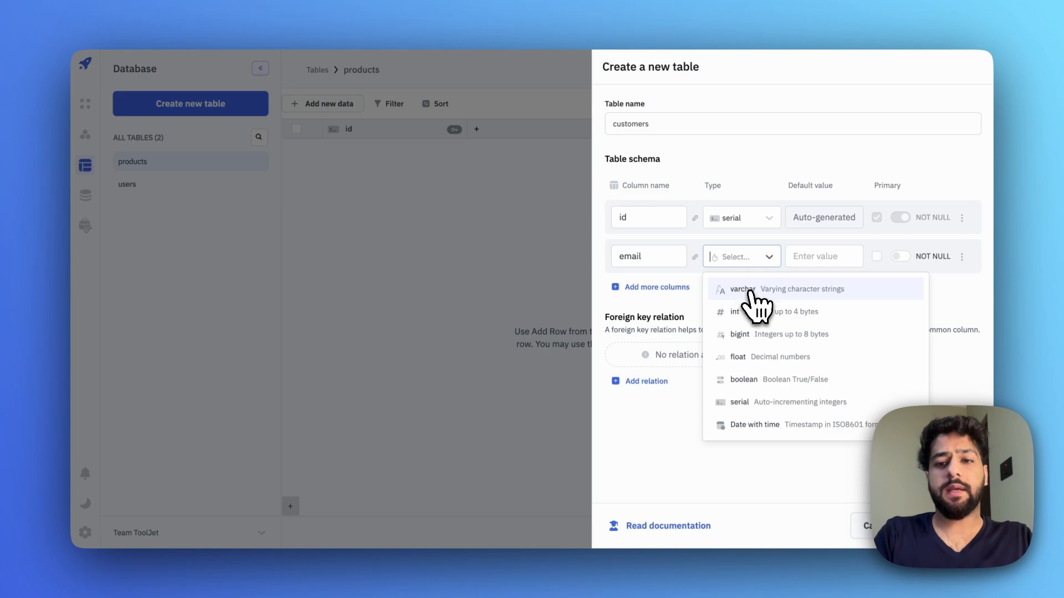
click(750, 291)
click(746, 218)
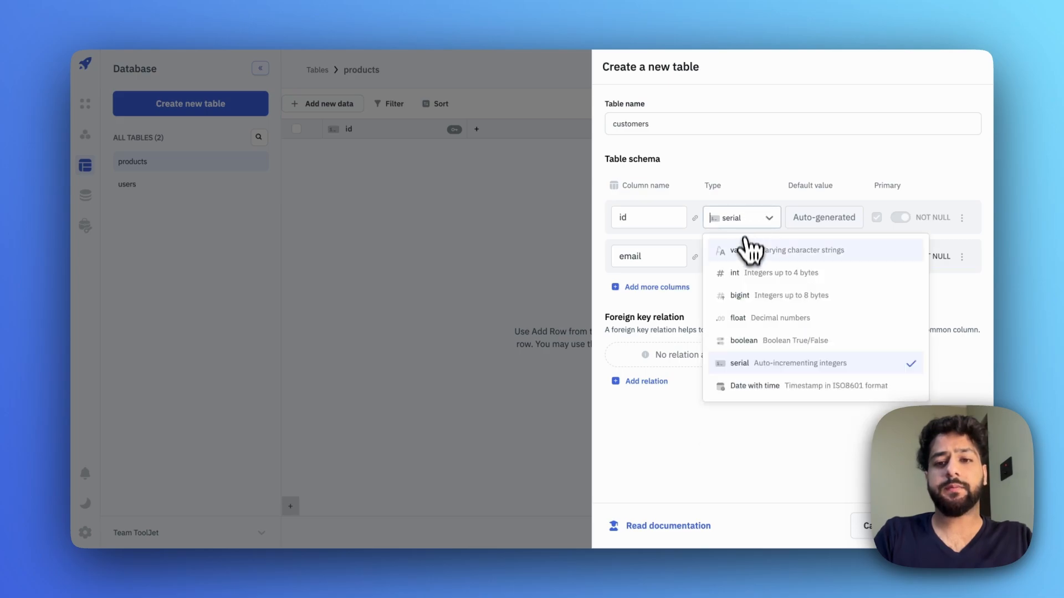
click(746, 248)
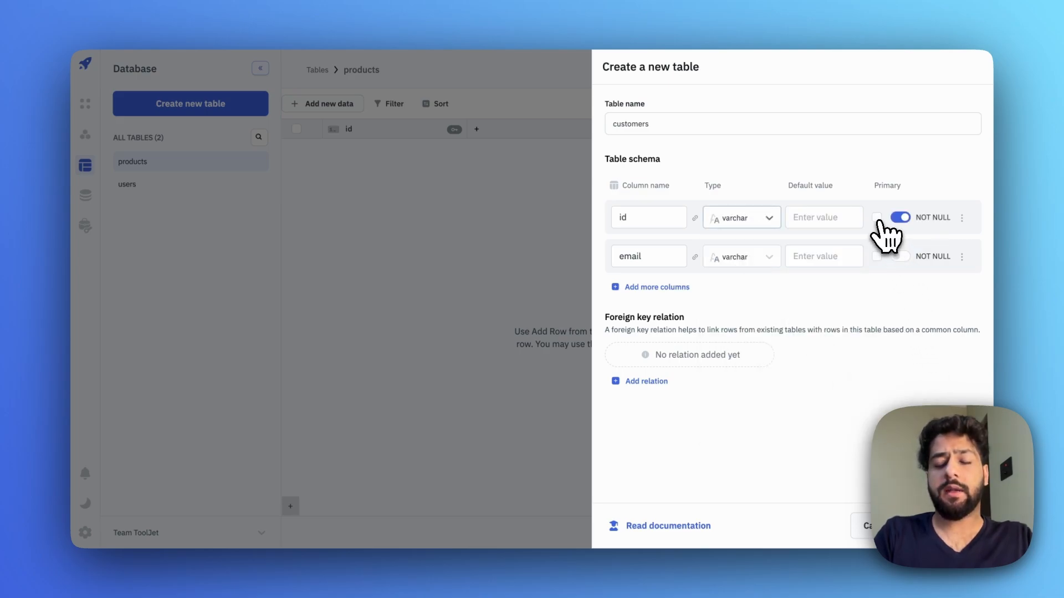
click(877, 218)
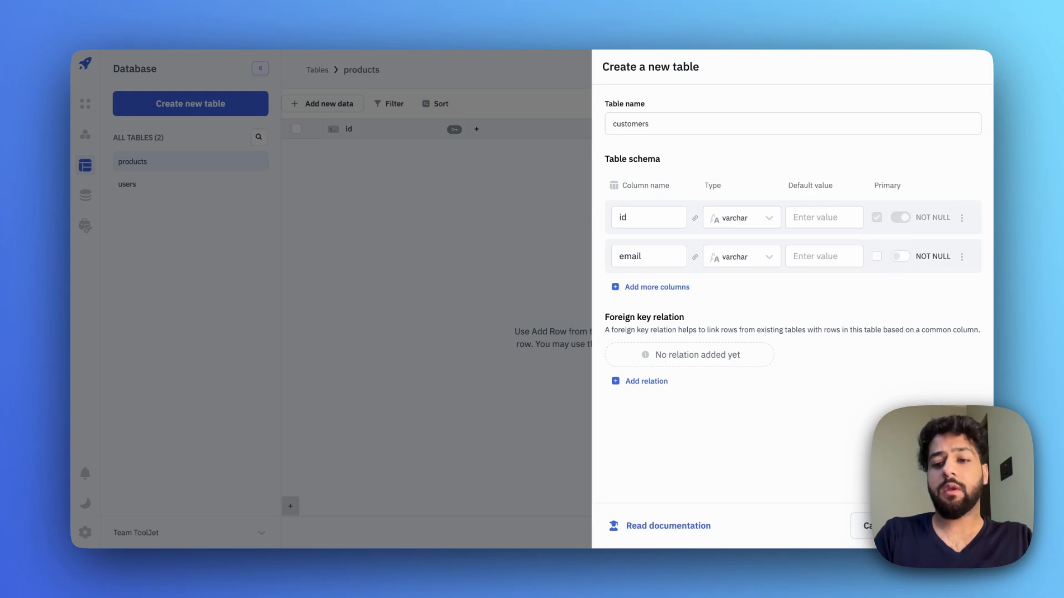
click(944, 525)
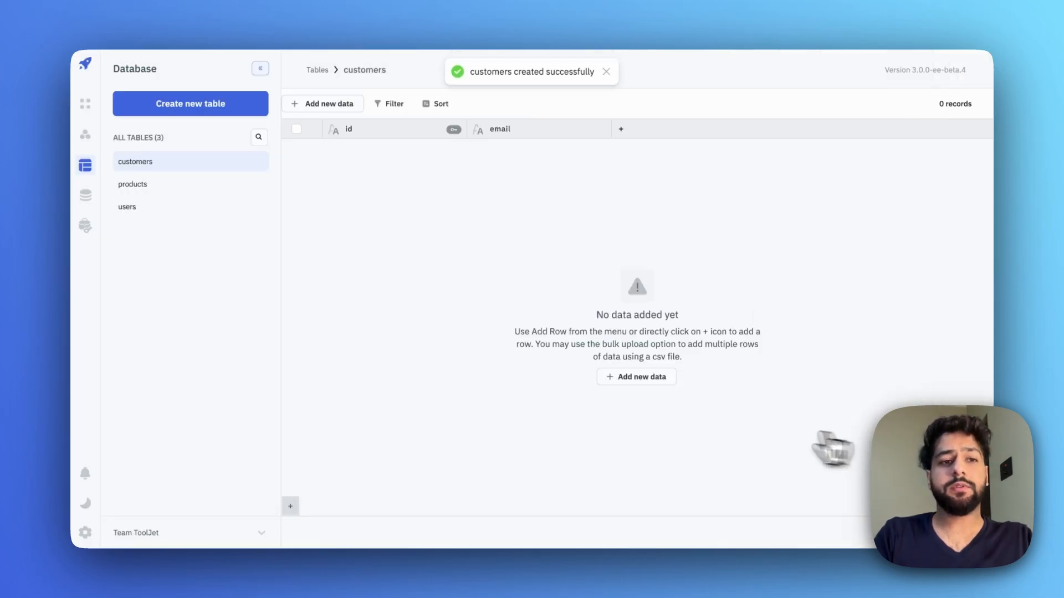
- Start a new orders table with an order_date column of type date with time
click(219, 109)
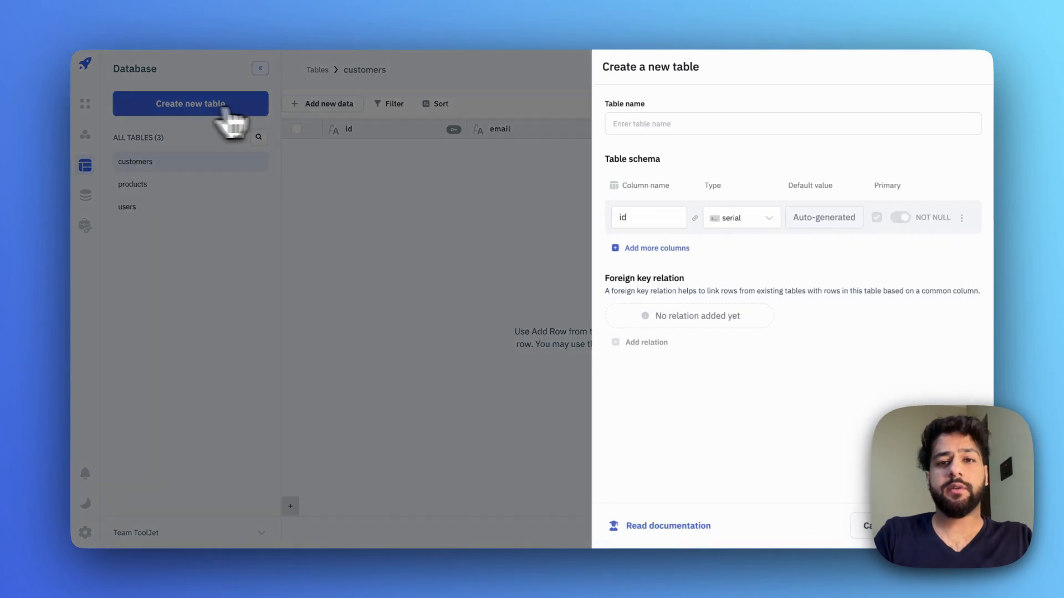
click(640, 123)
text(orders)
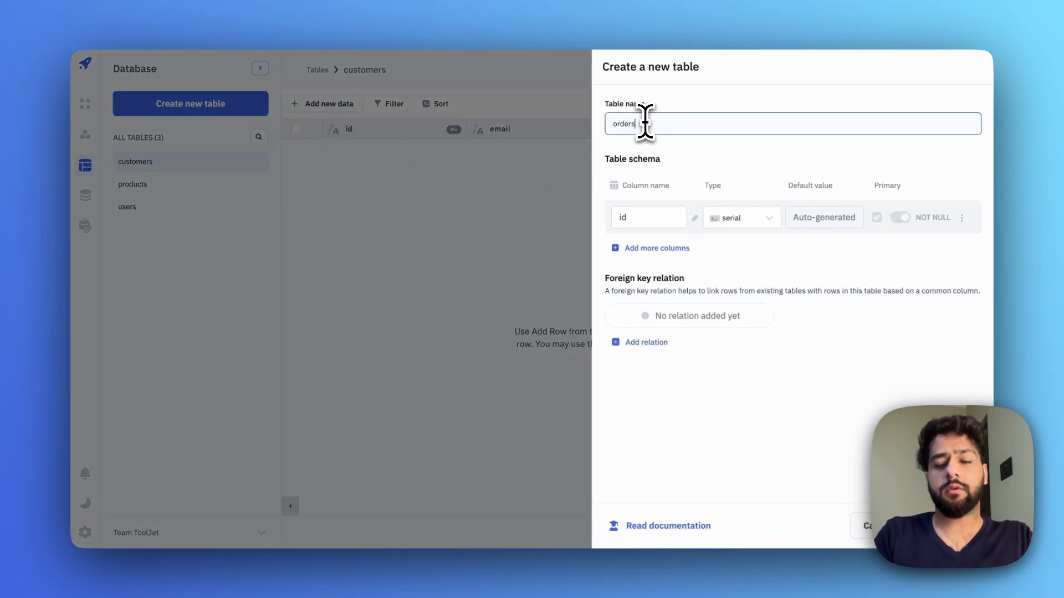
click(667, 247)
click(644, 256)
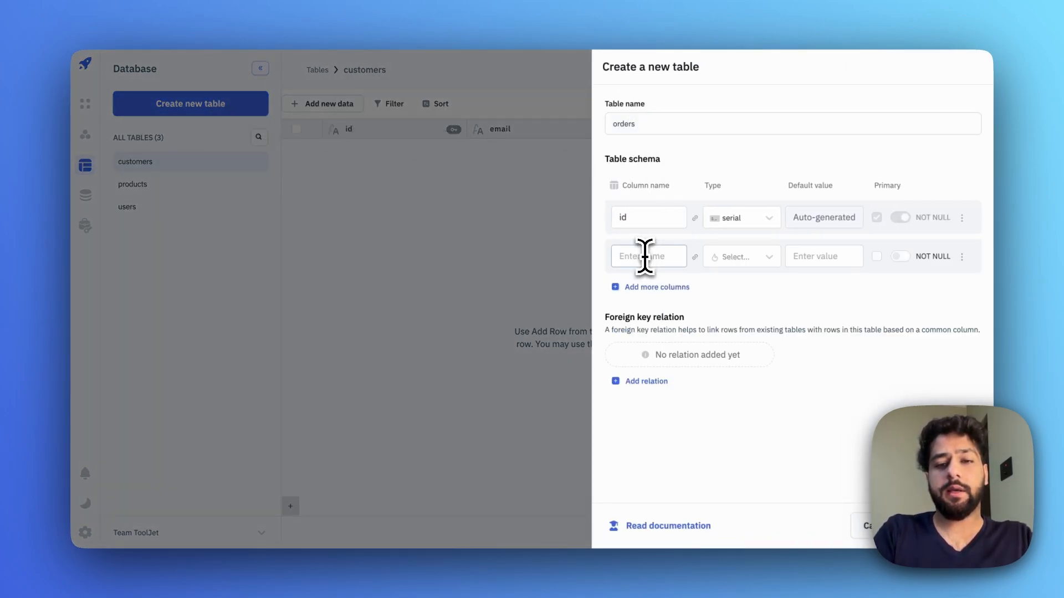
text(order_date)
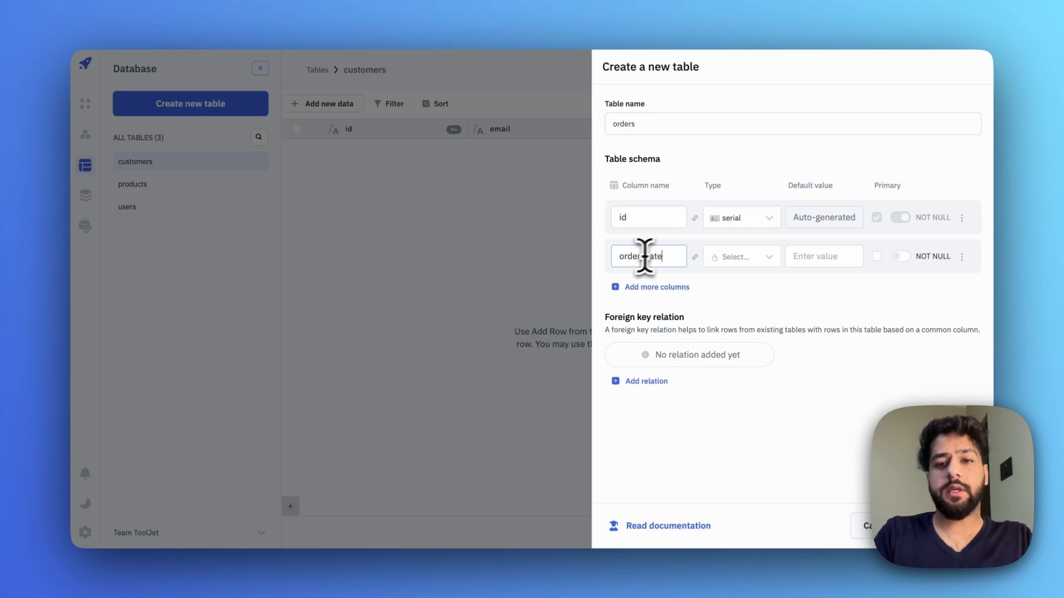
click(720, 258)
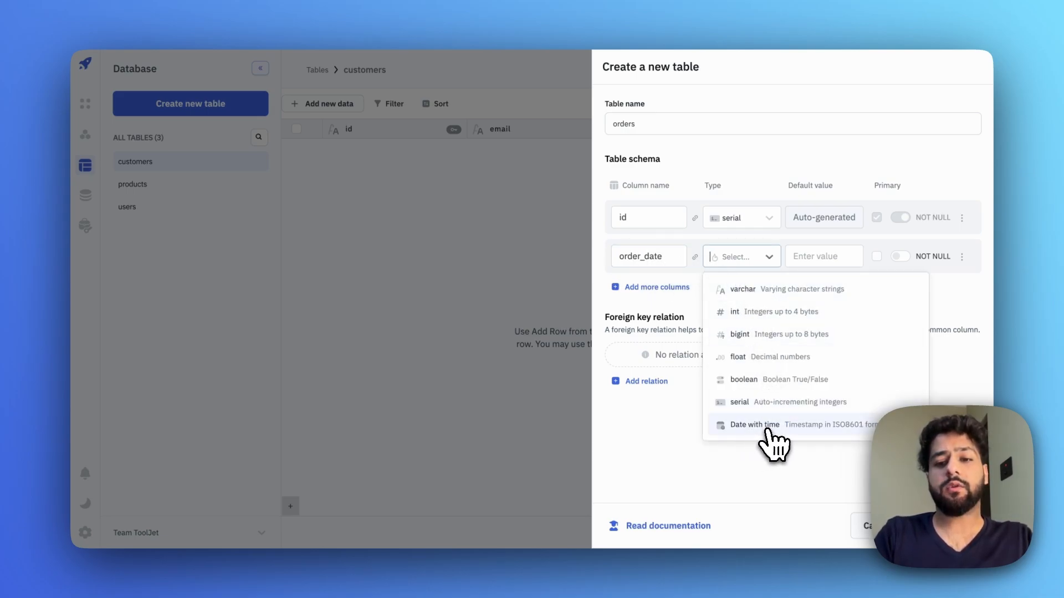
click(770, 430)
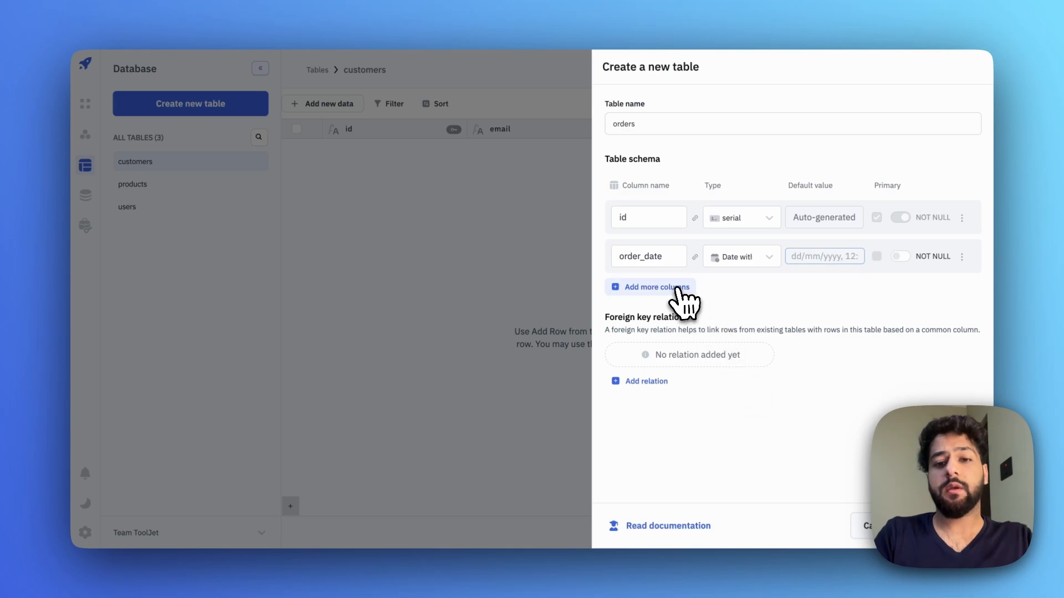
- Add a third column, customer_id, of type varchar
click(673, 288)
click(651, 294)
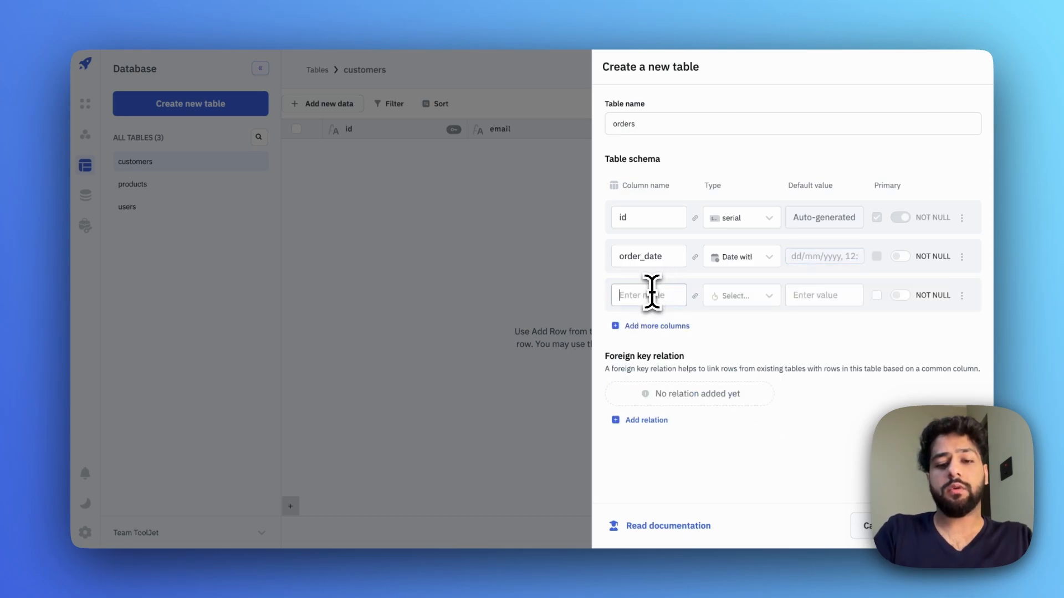
text(customer)
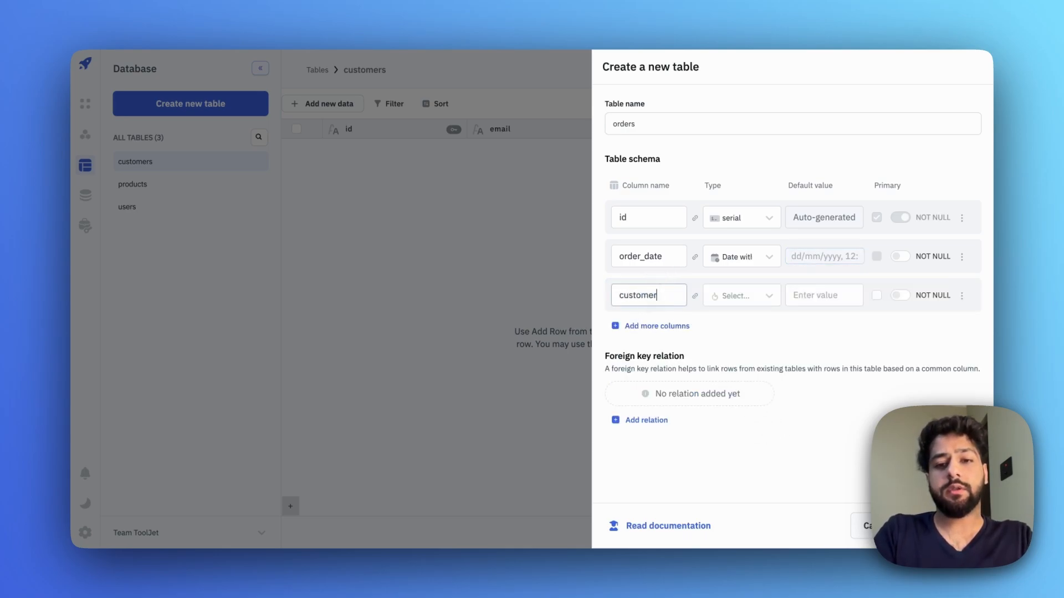
text(_id)
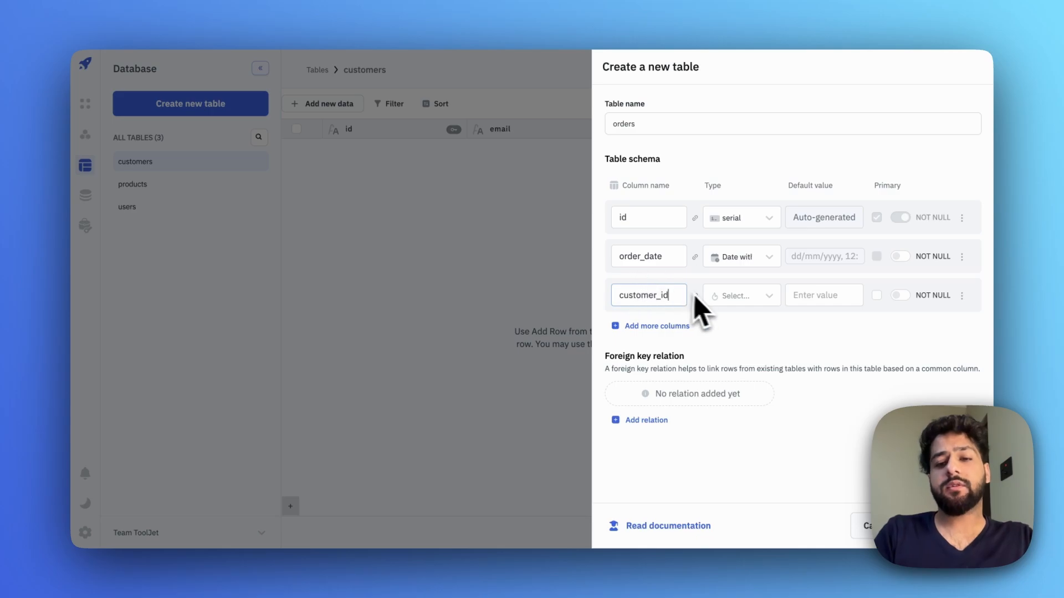
click(720, 299)
click(741, 329)
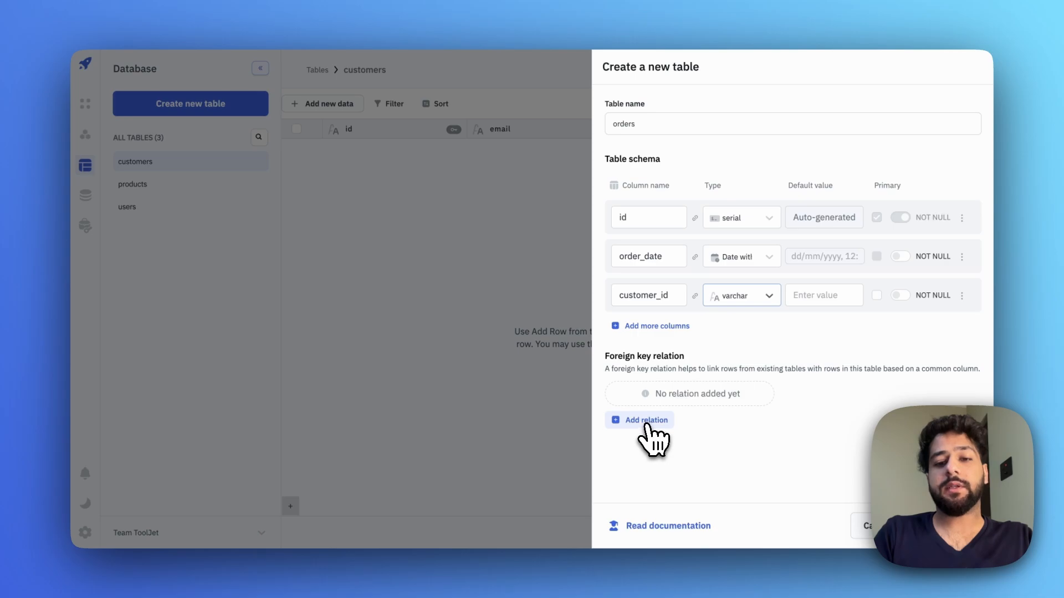
- Add a foreign key from customer_id to customers.id with RESTRICT on update
click(646, 425)
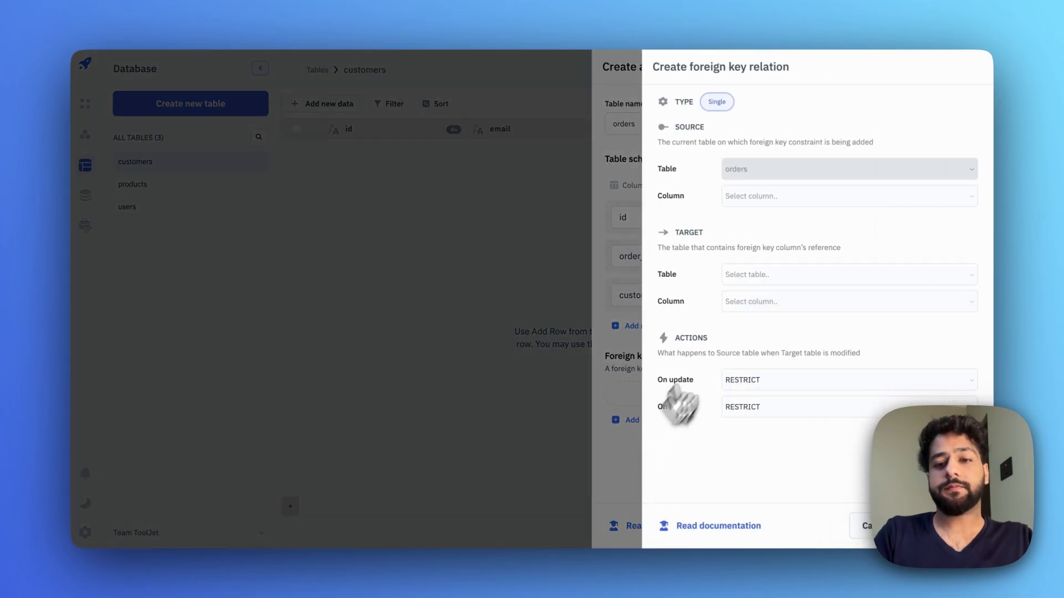
click(764, 202)
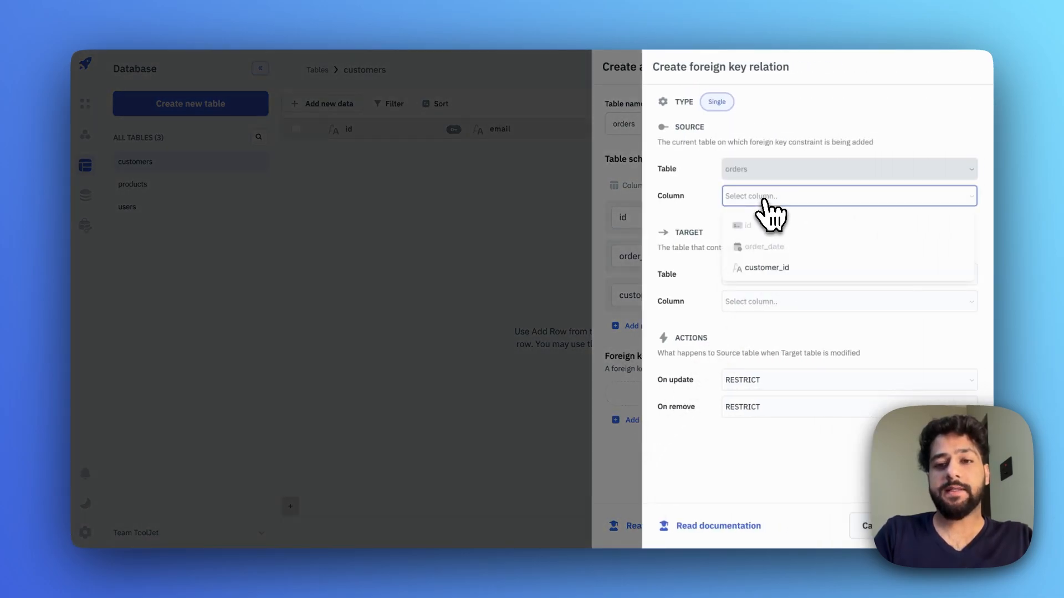
click(776, 268)
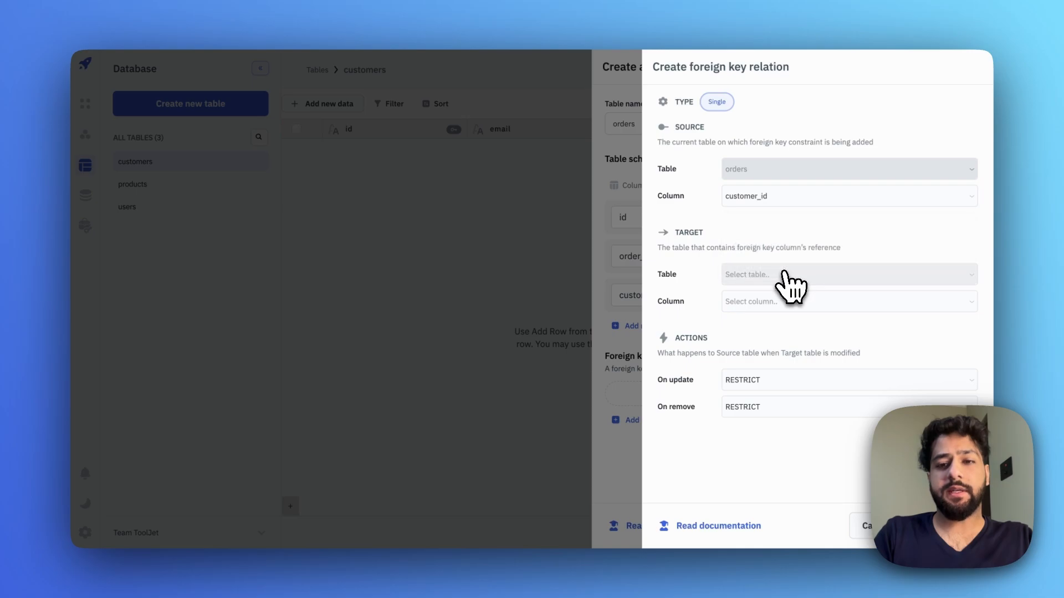
click(763, 275)
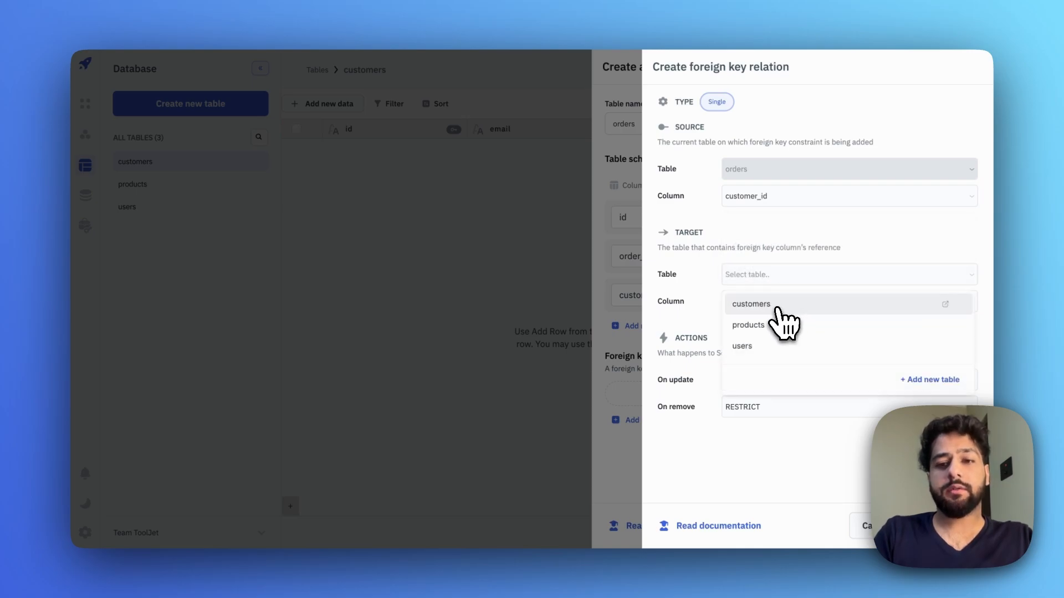
click(766, 312)
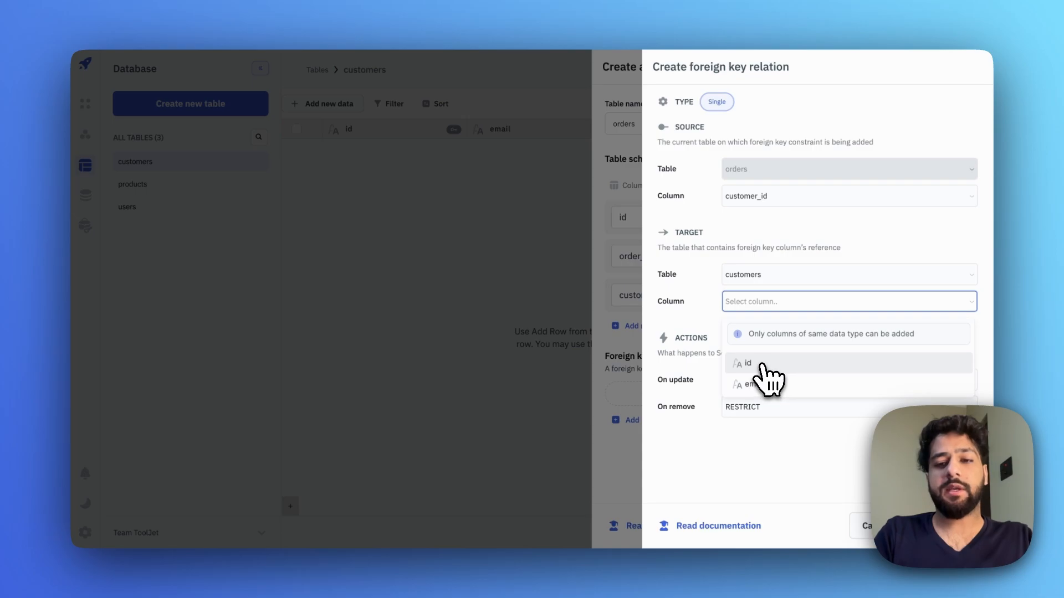
click(774, 366)
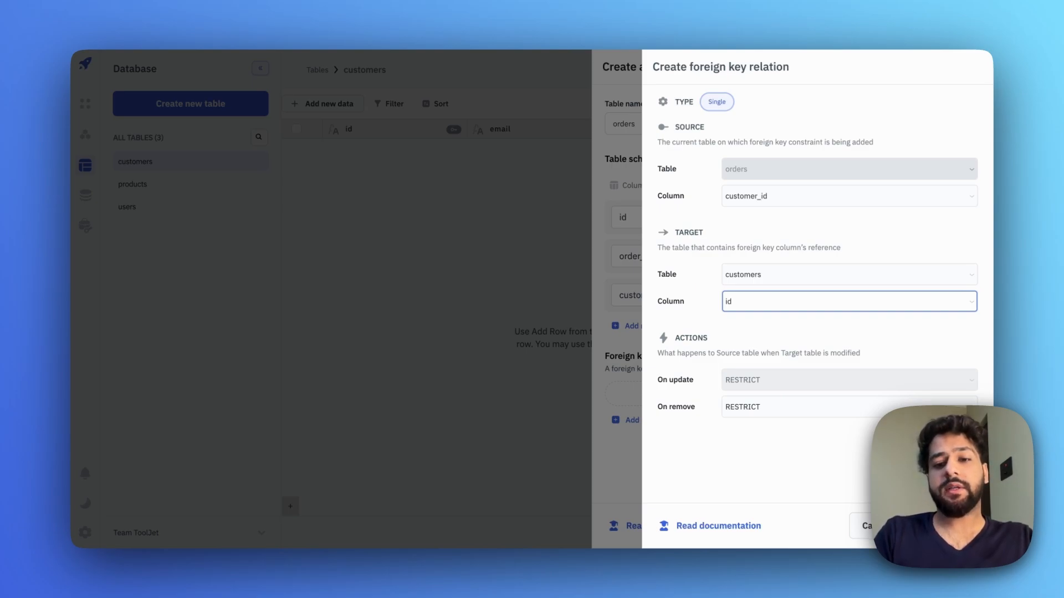
click(809, 380)
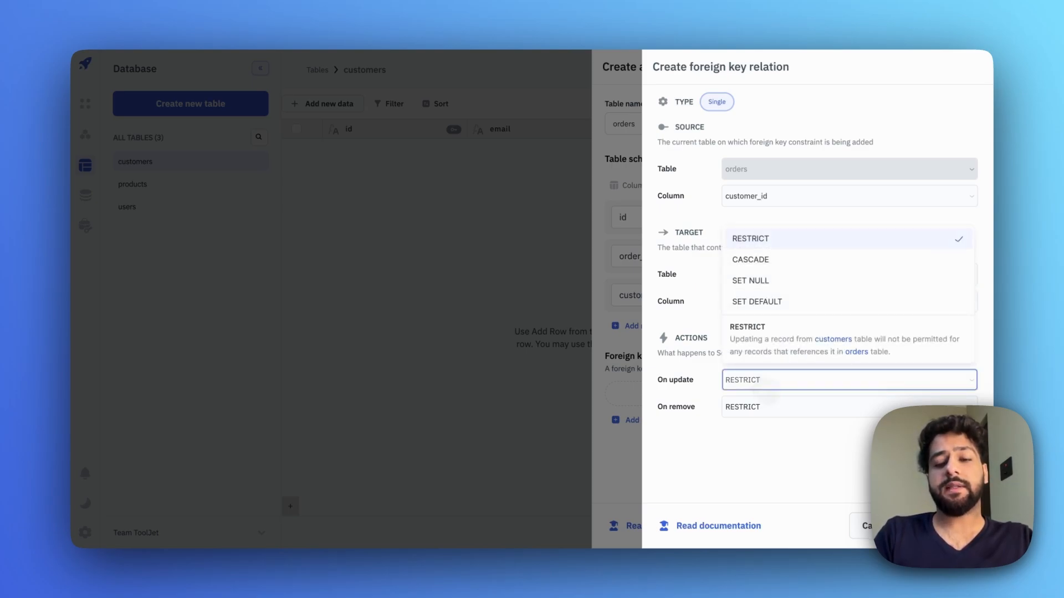
click(714, 399)
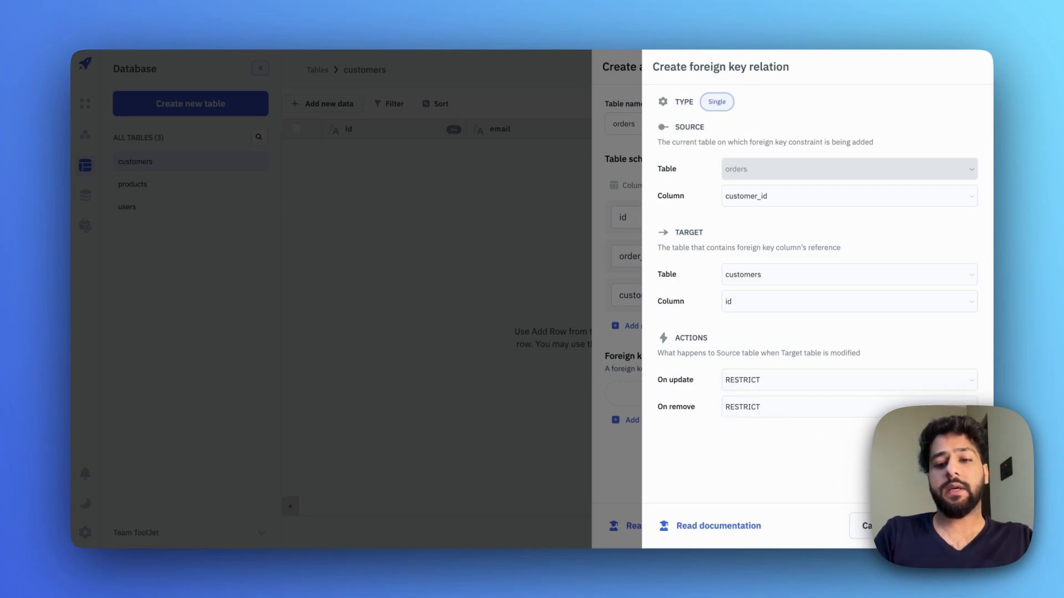
click(944, 525)
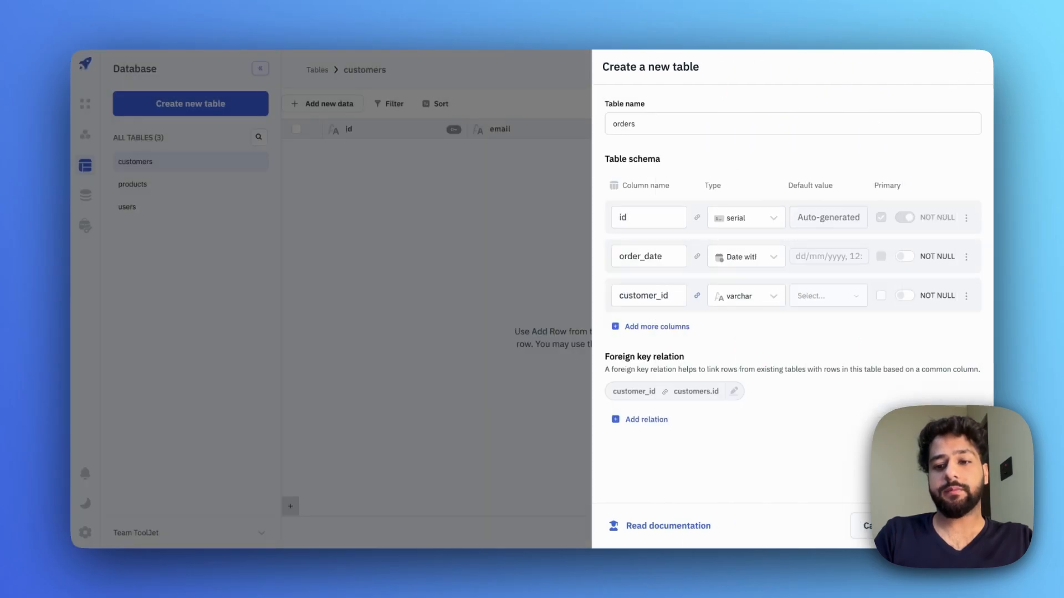
- Create the orders table, view the customers table, then return to the SQL Mode app editor
click(944, 526)
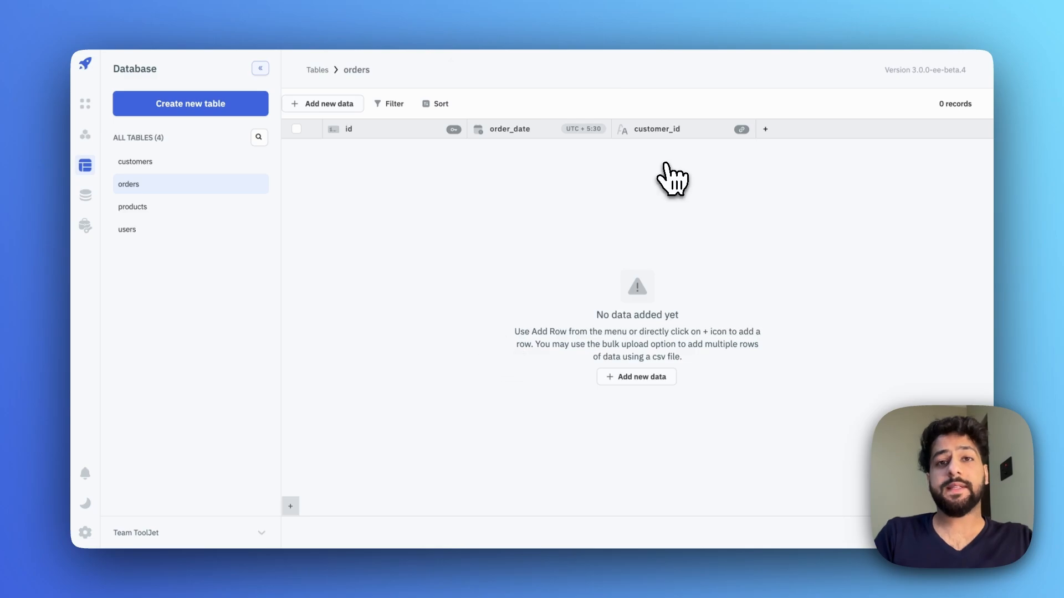
mouse_move(728, 130)
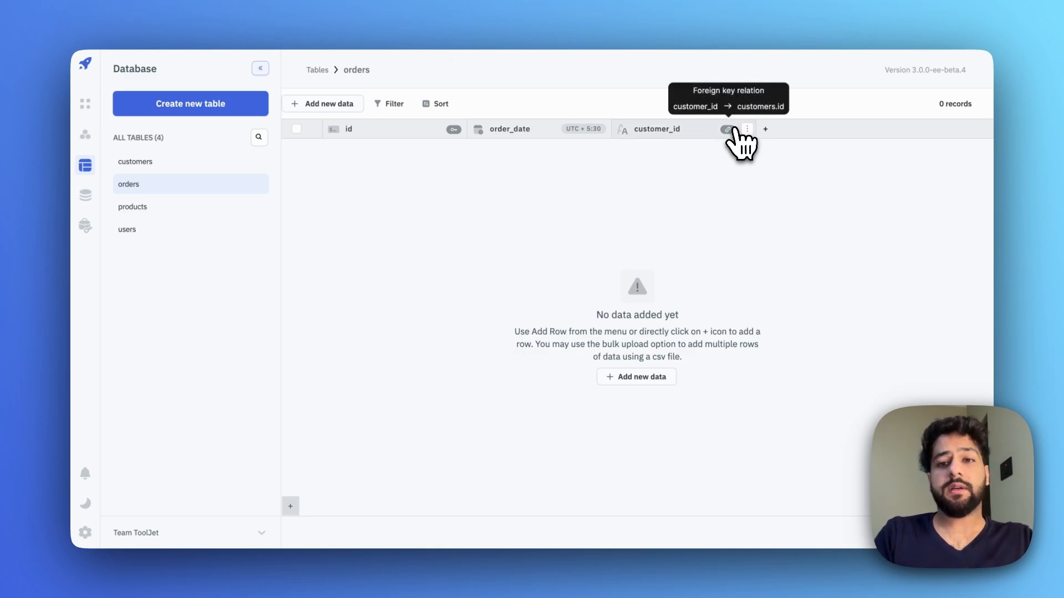
click(135, 161)
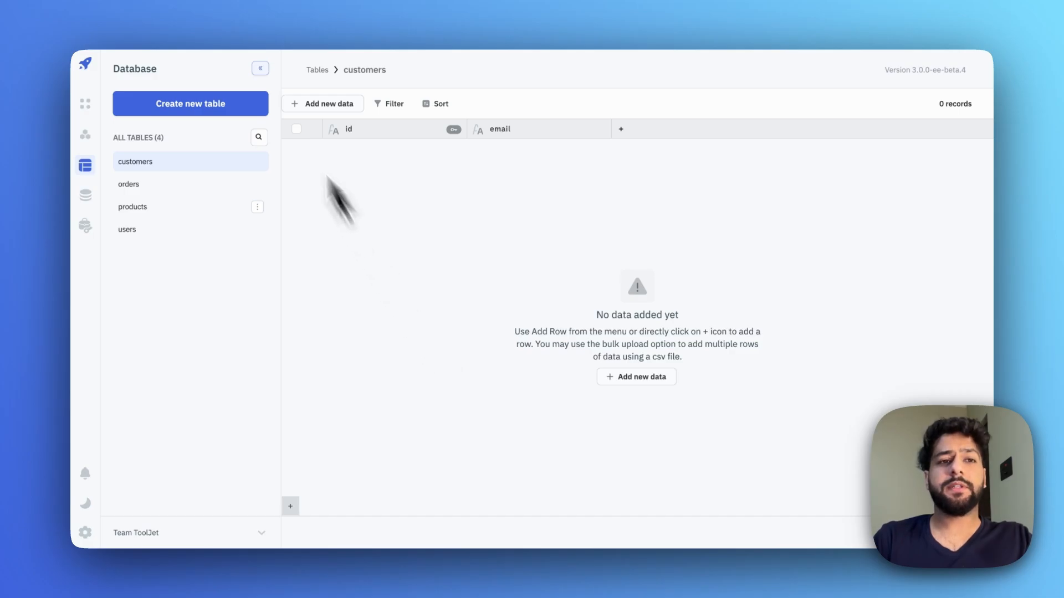
click(169, 1)
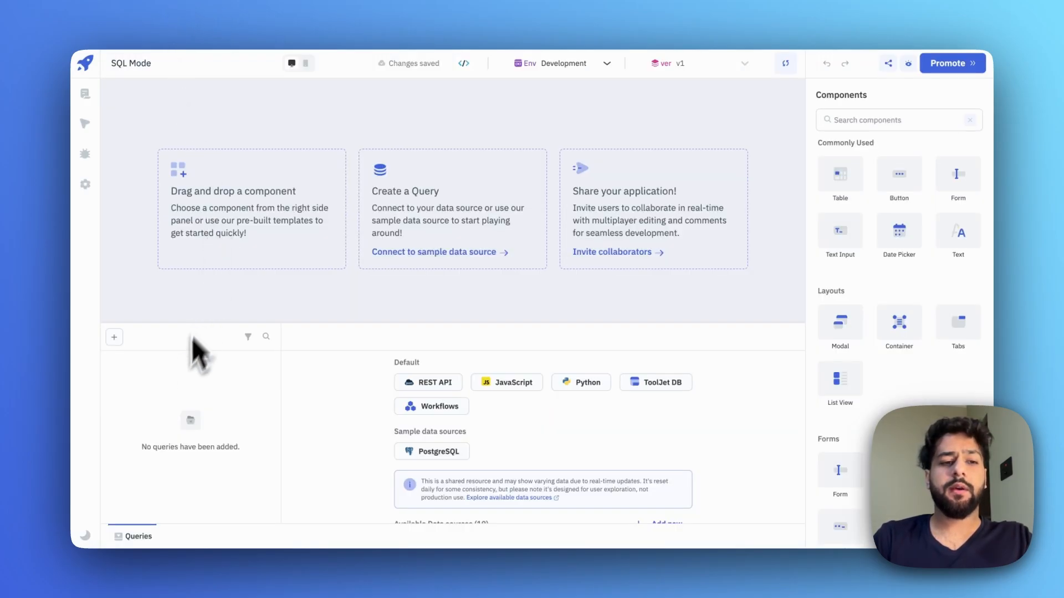
- Add ToolJet Database query tooljetdb1 in SQL mode and run SELECT * from users, returning 50 items
click(115, 338)
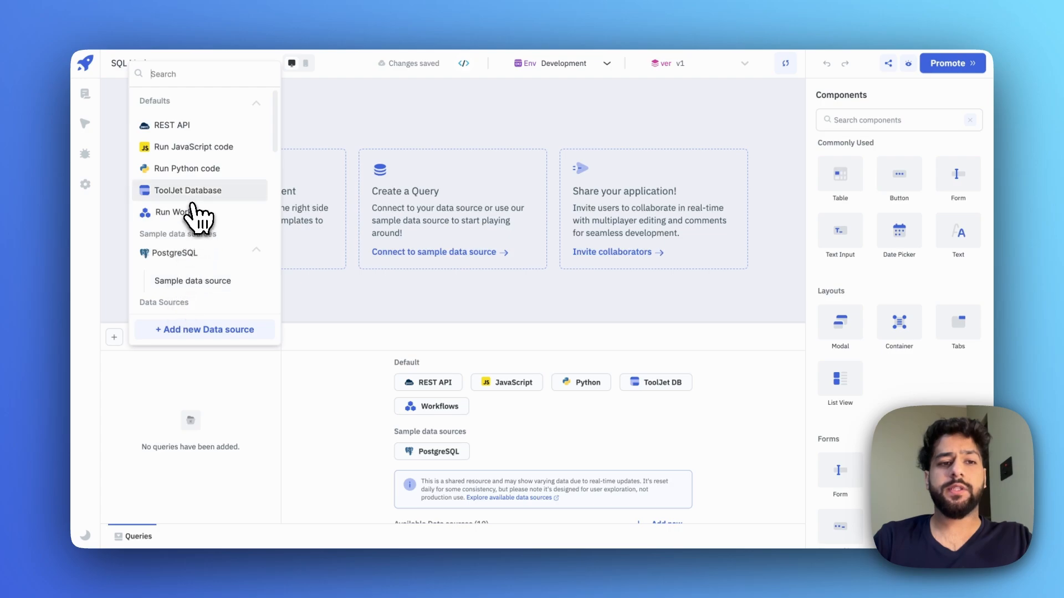
click(184, 194)
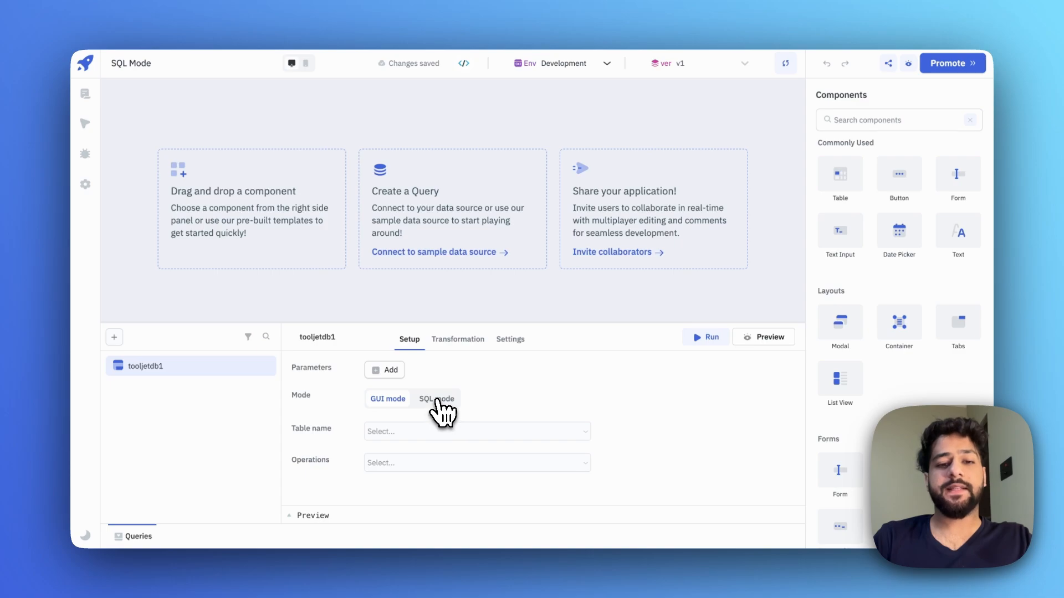
click(438, 400)
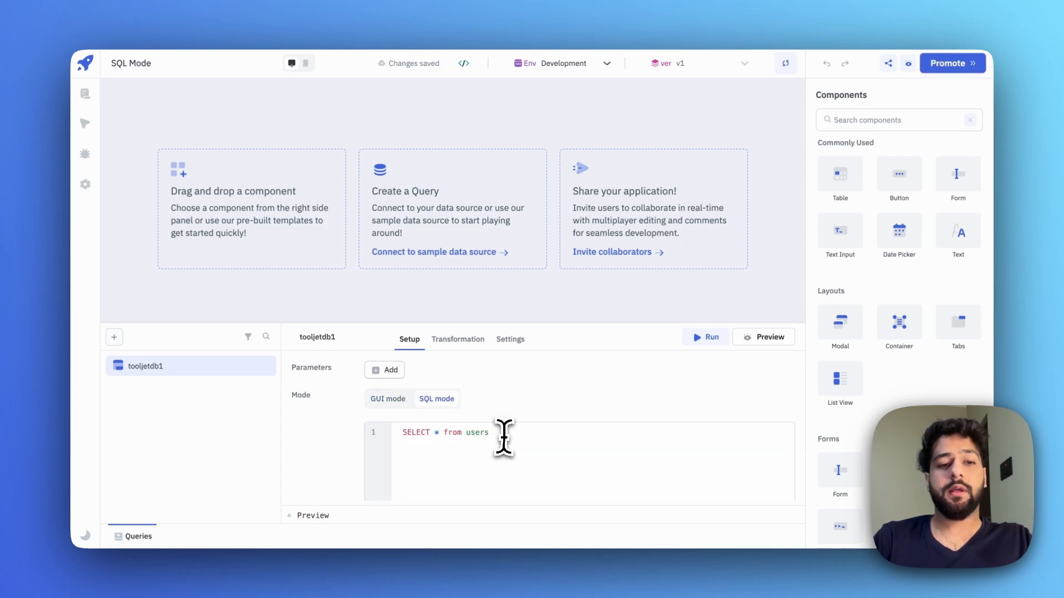
click(507, 438)
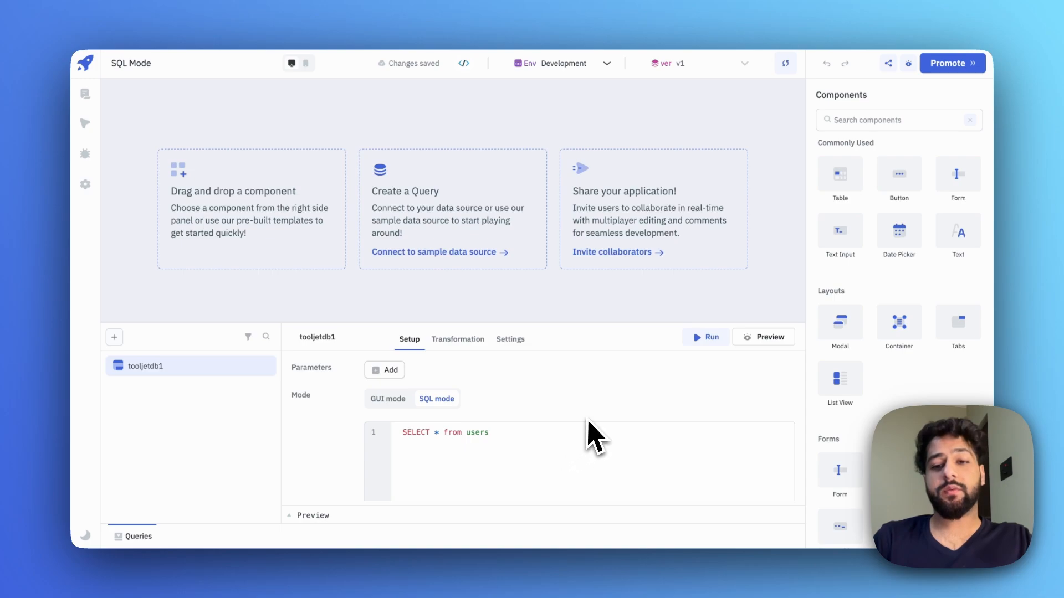
click(704, 338)
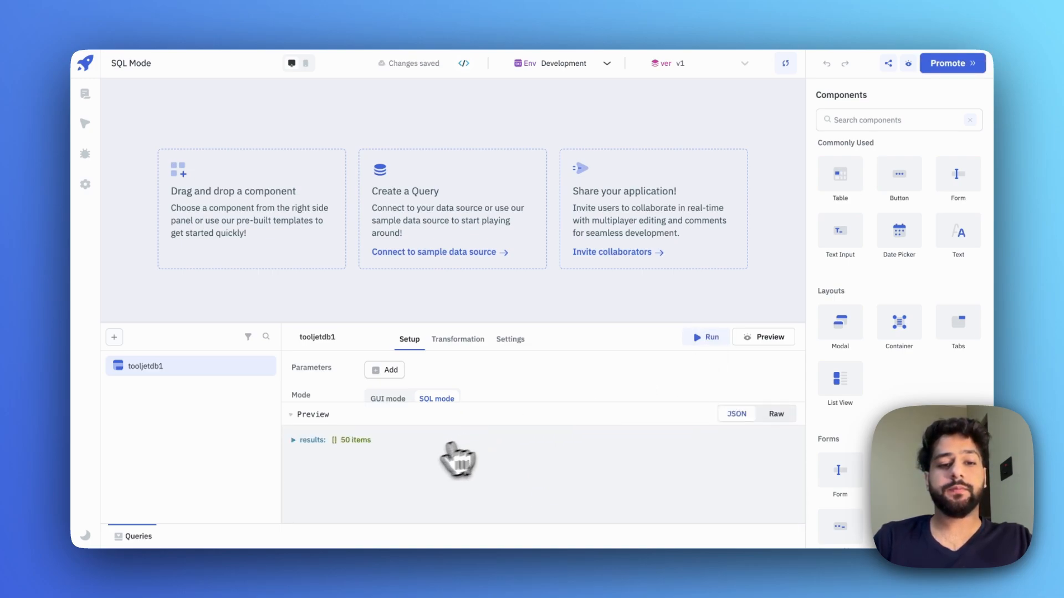
click(292, 441)
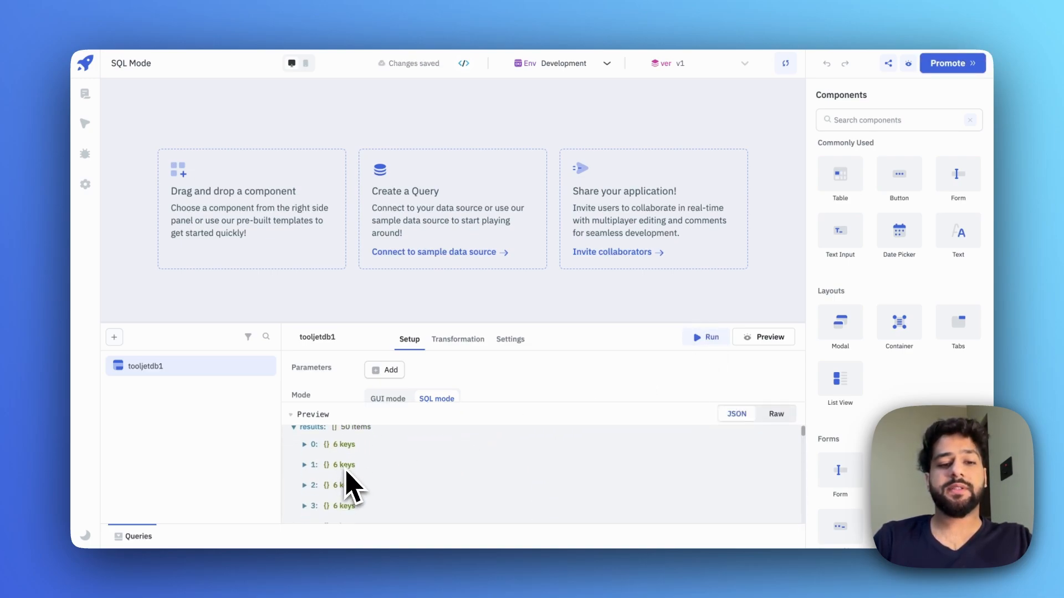
click(304, 445)
click(313, 414)
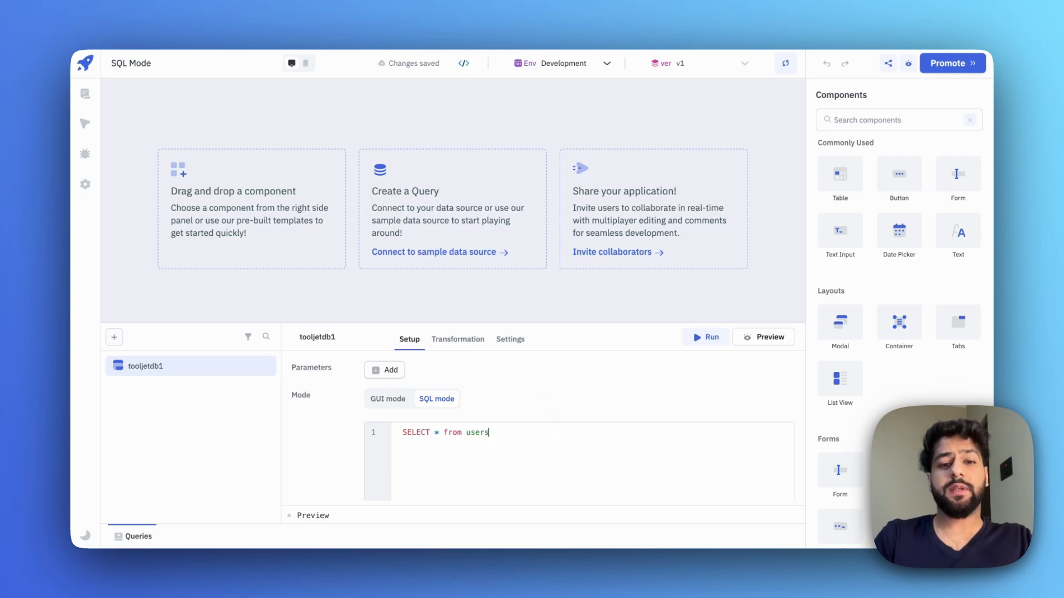
- Replace the query with SELECT country, COUNT(*) as user_count FROM users GROUP BY country
key(ctrl+a)
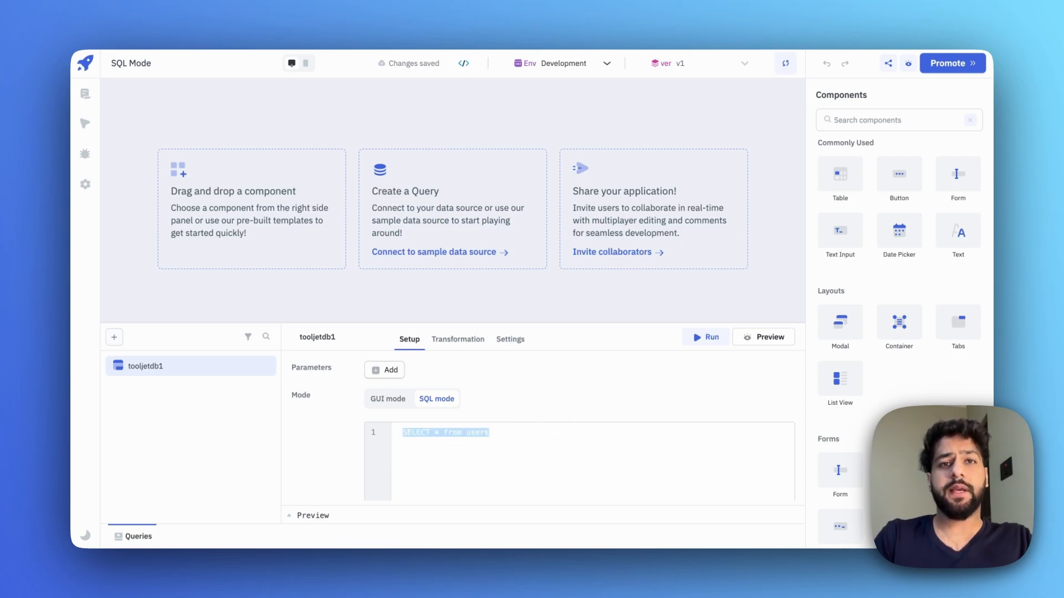
text(SELECT )
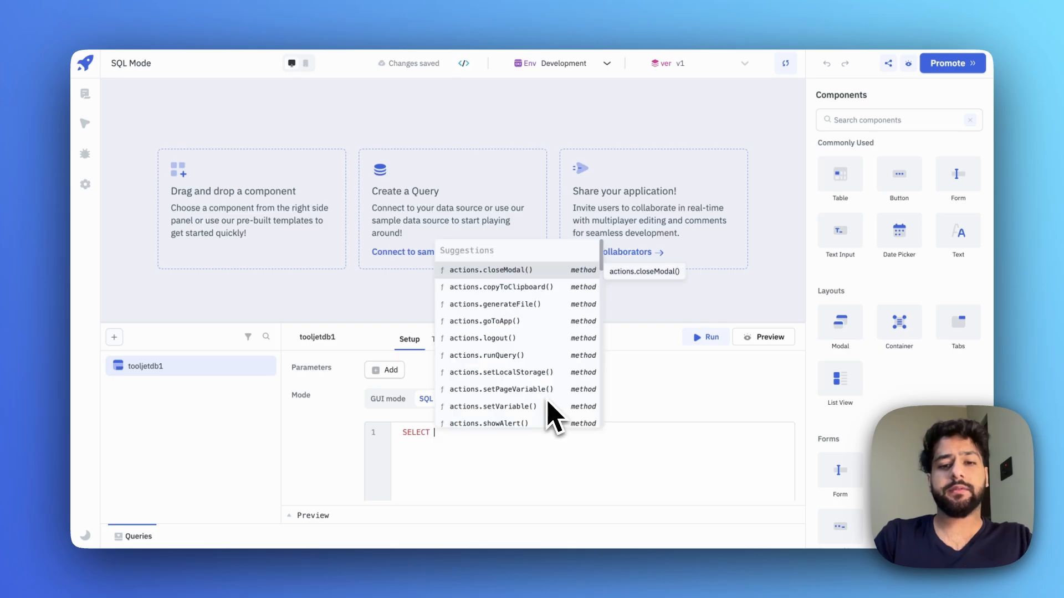
text(countr)
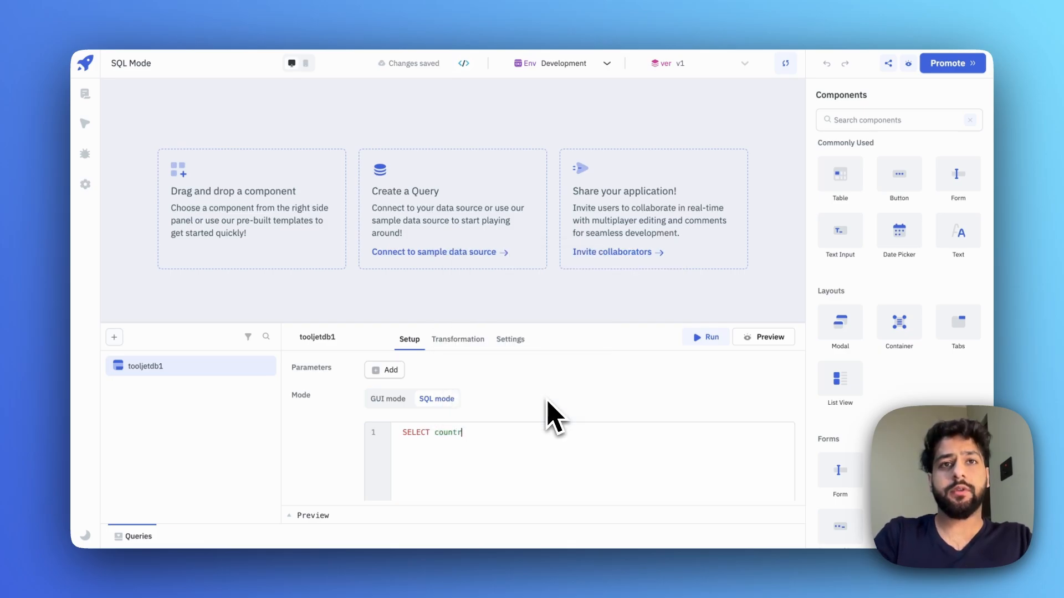
text(y, COUNT())
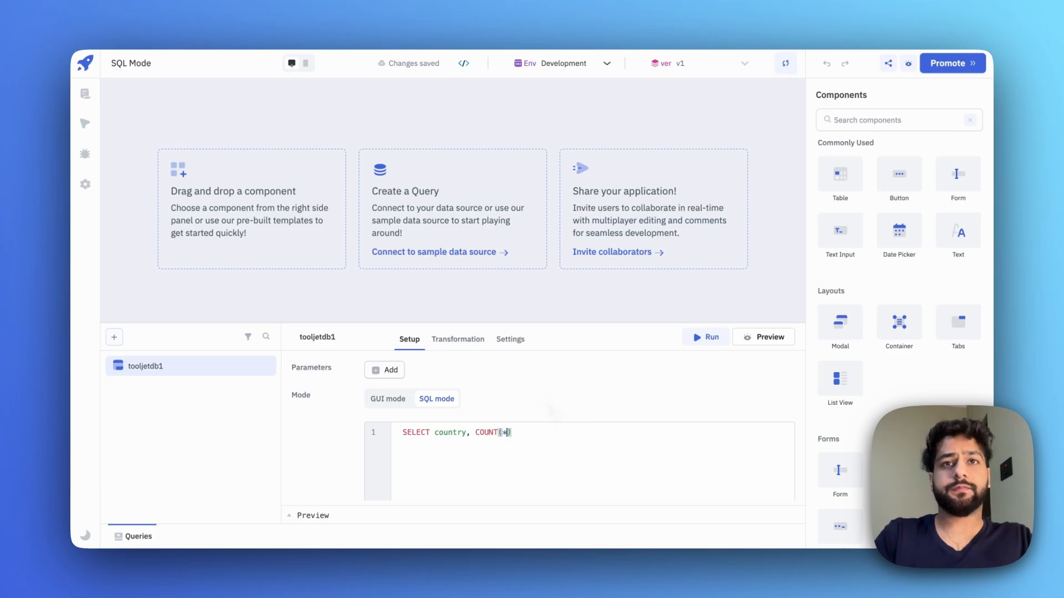
text(*) as user)
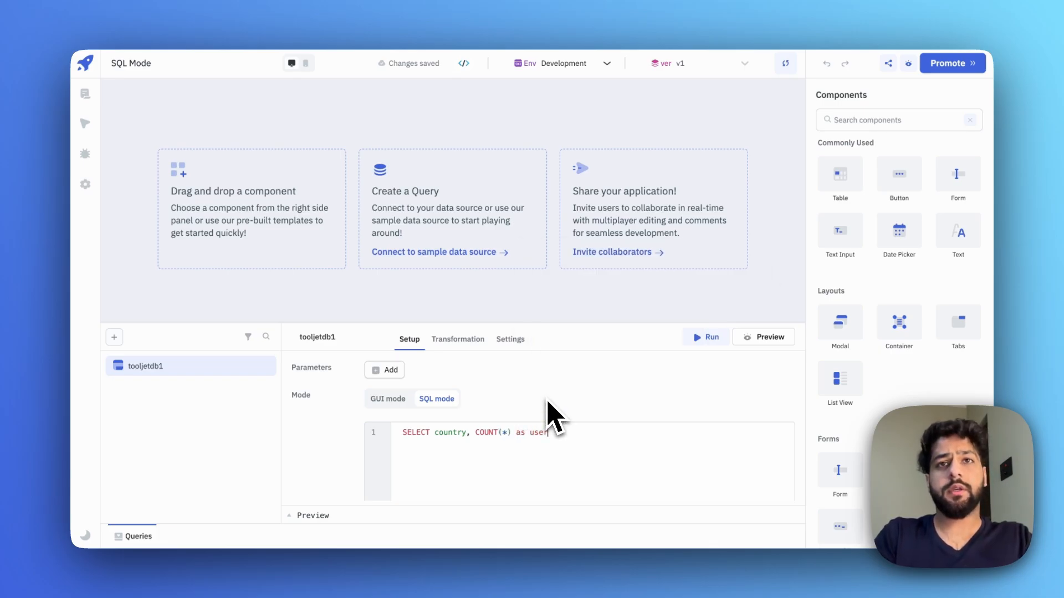
text(_count F)
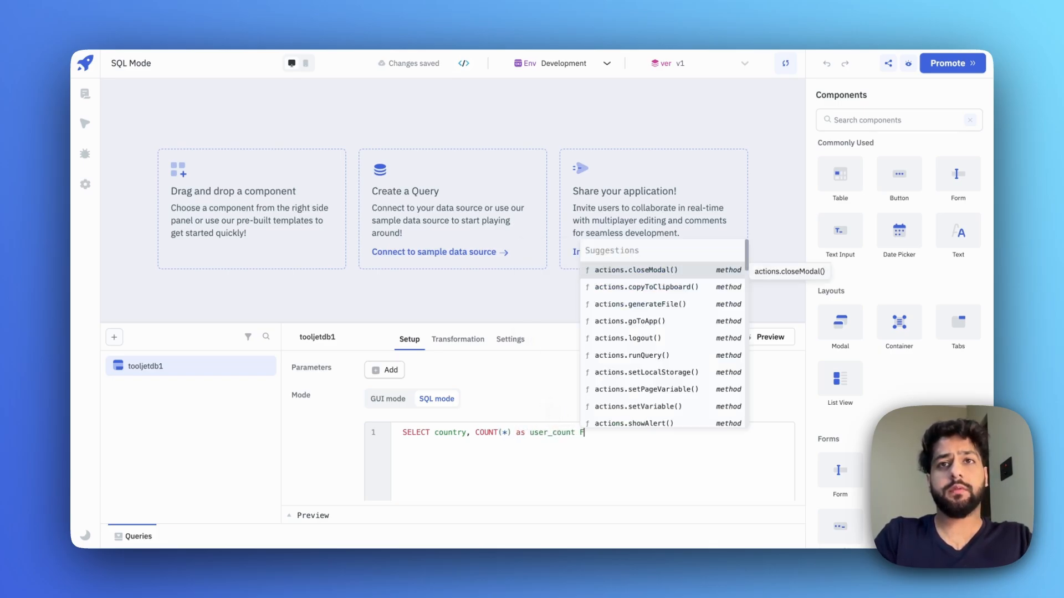
text(ROM users )
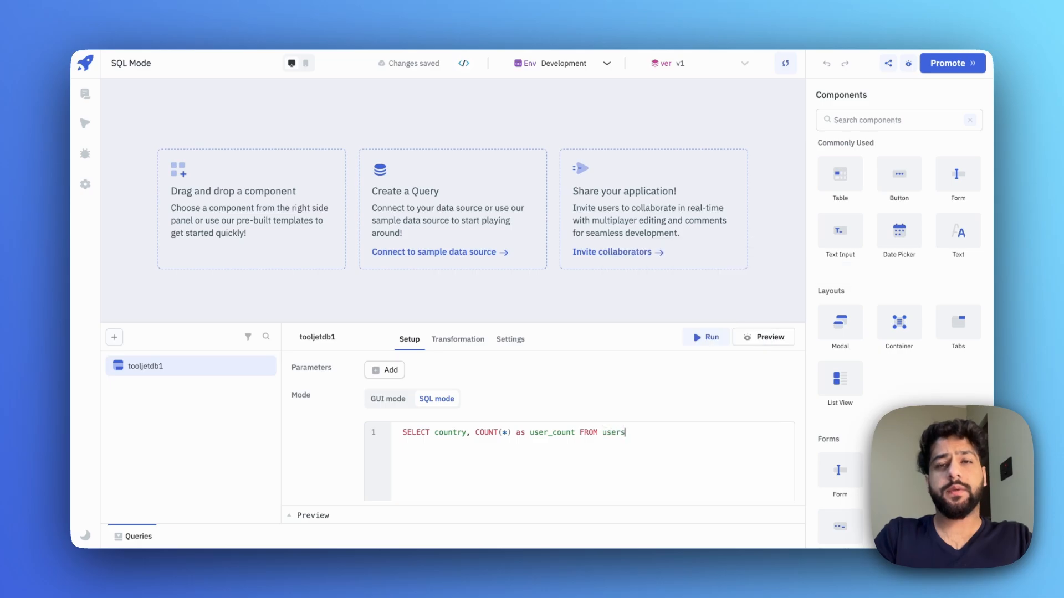
text(GROUP_)
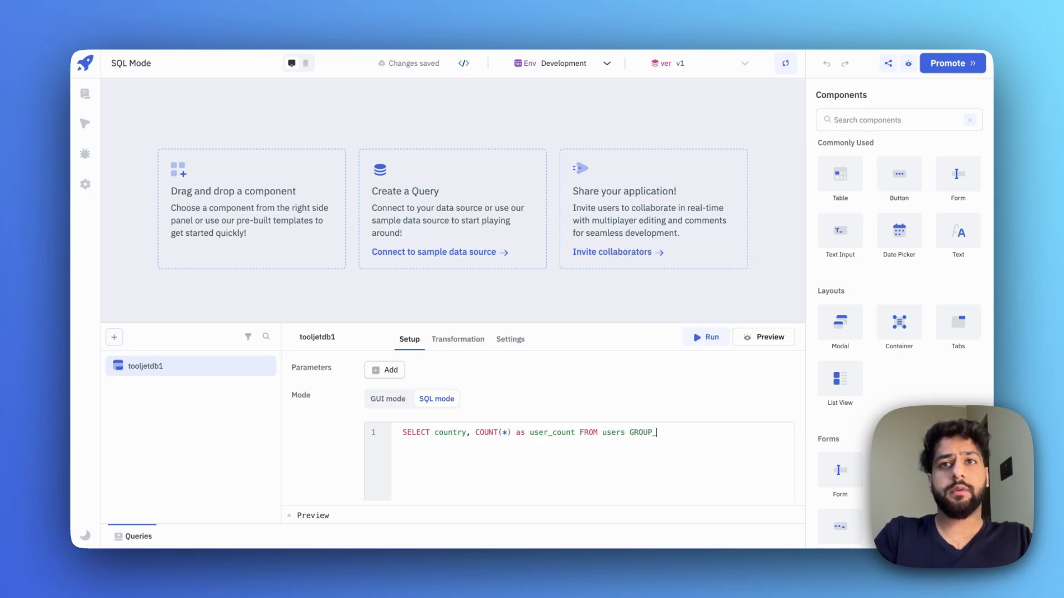
key(BackSpace)
text( BY c)
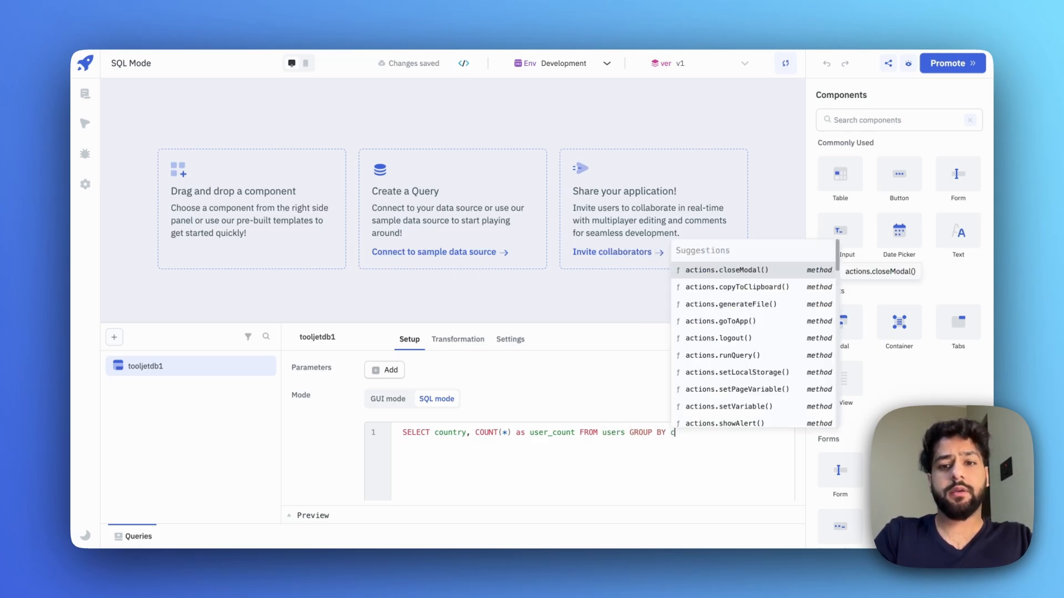
text(ourtry)
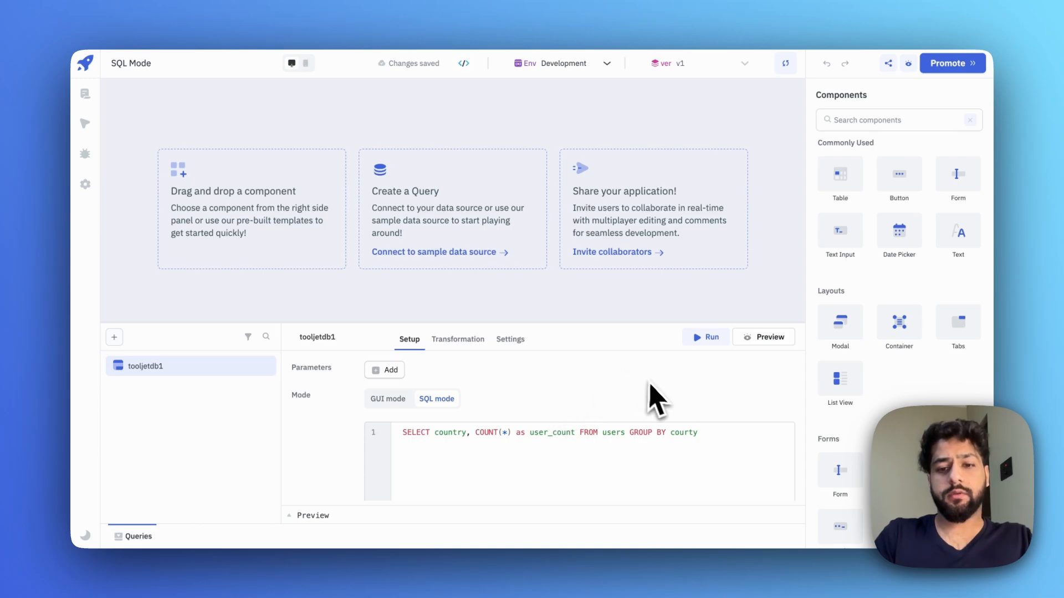
double_click(684, 437)
text(country)
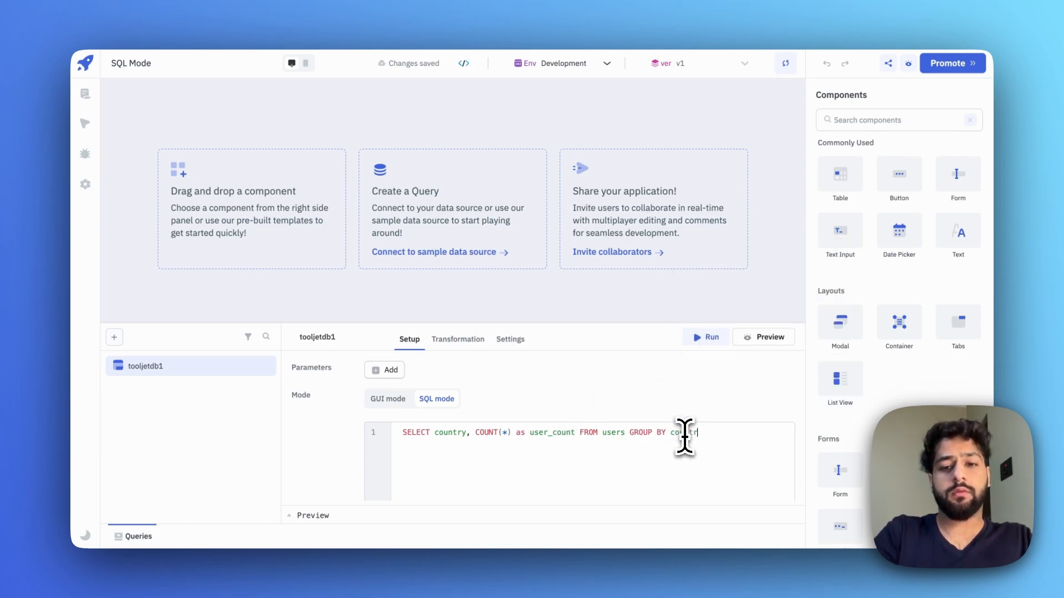
- Run the count query and inspect the 45 country and user_count result rows
click(706, 338)
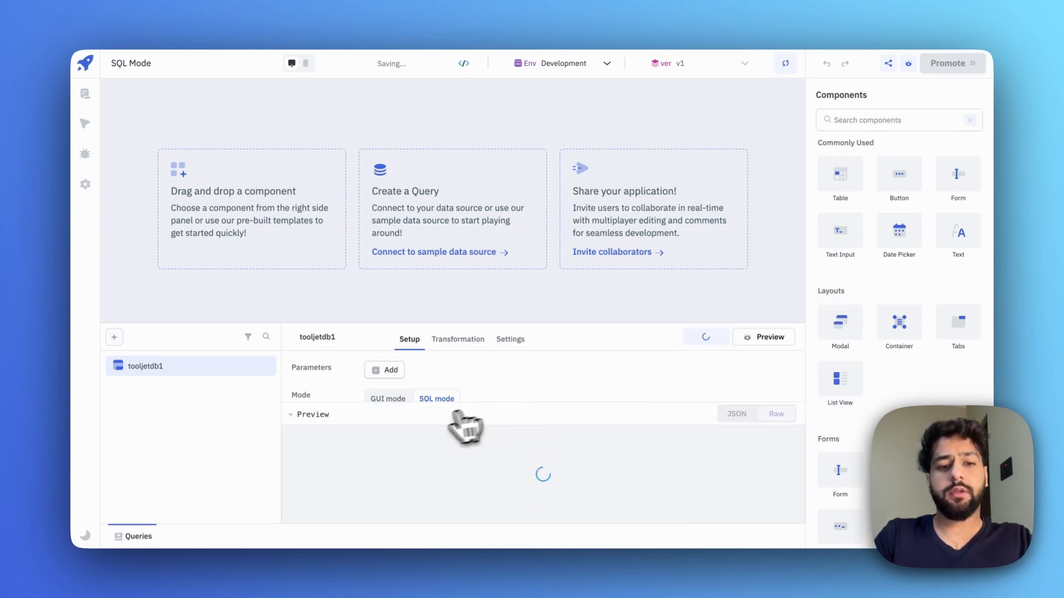
click(304, 440)
scroll(366, 477, down, 1)
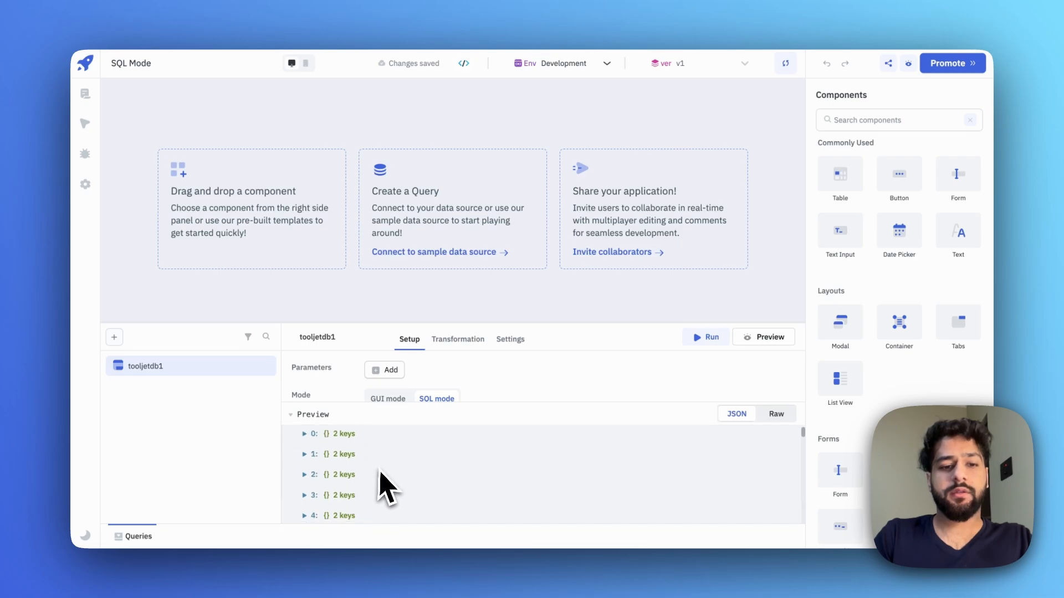
click(313, 435)
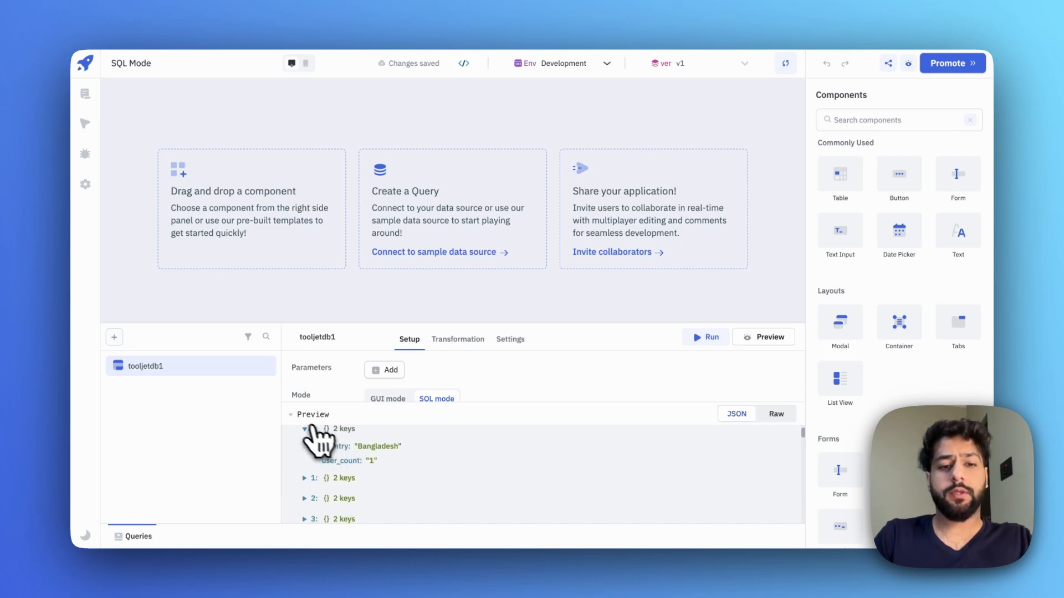
click(294, 415)
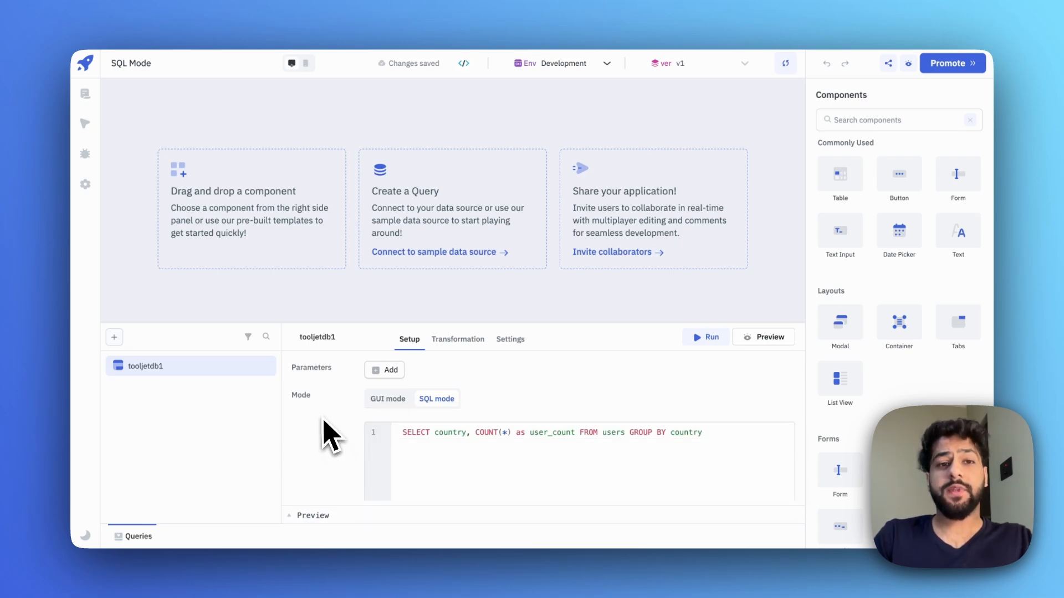
- Switch tooljetdb1 to GUI mode reading the users table with the List rows operation
click(388, 399)
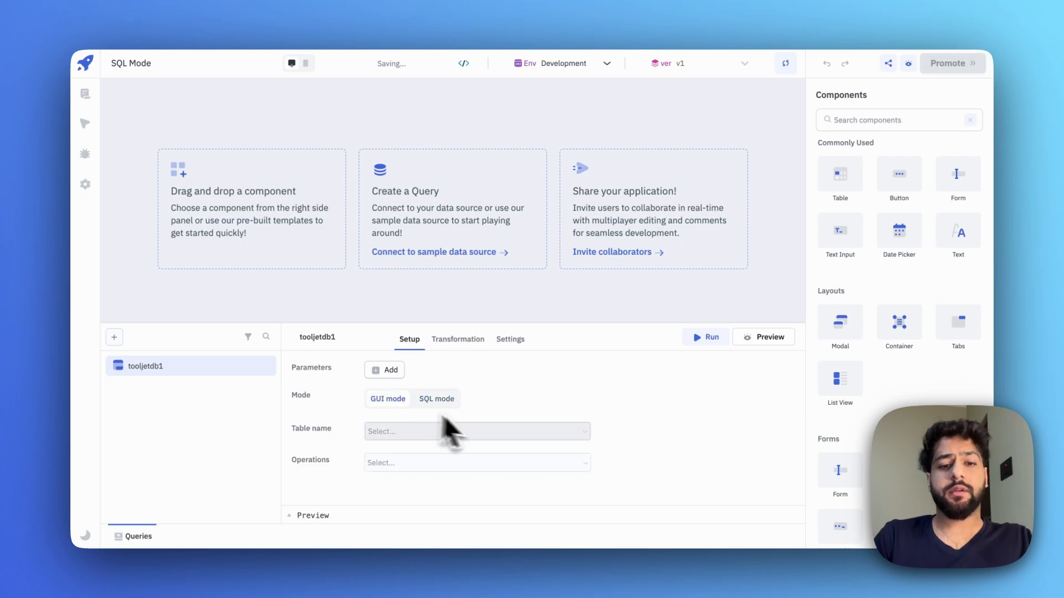
scroll(606, 440, down, 1)
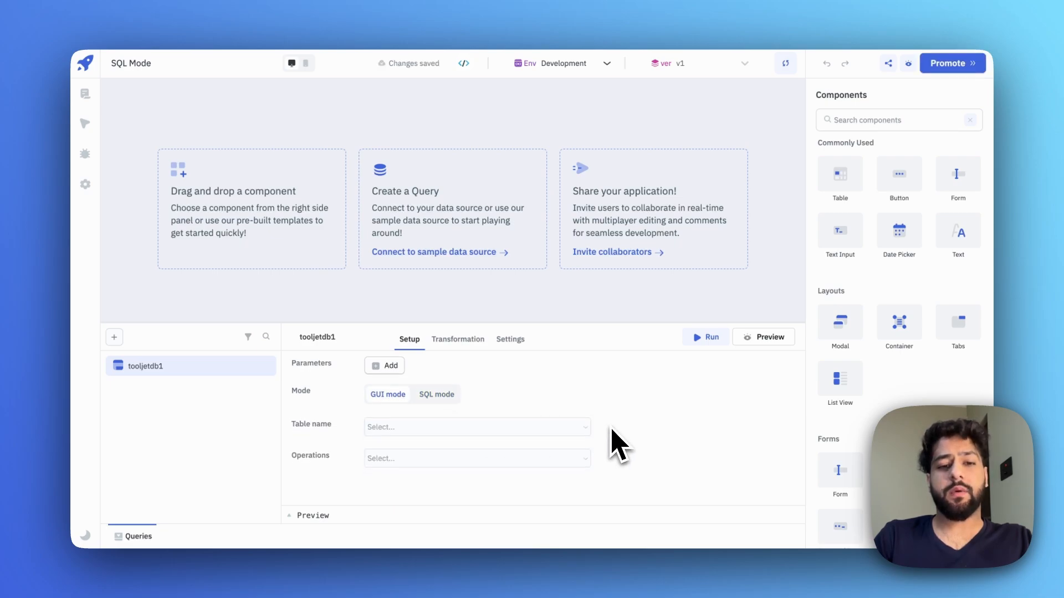
click(568, 418)
click(443, 353)
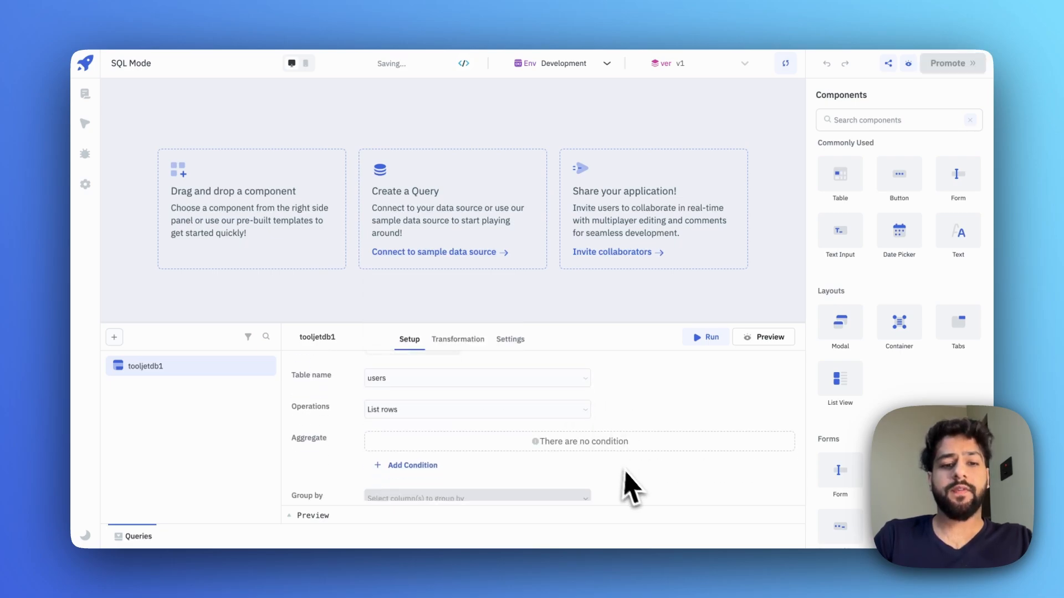
scroll(625, 470, down, 2)
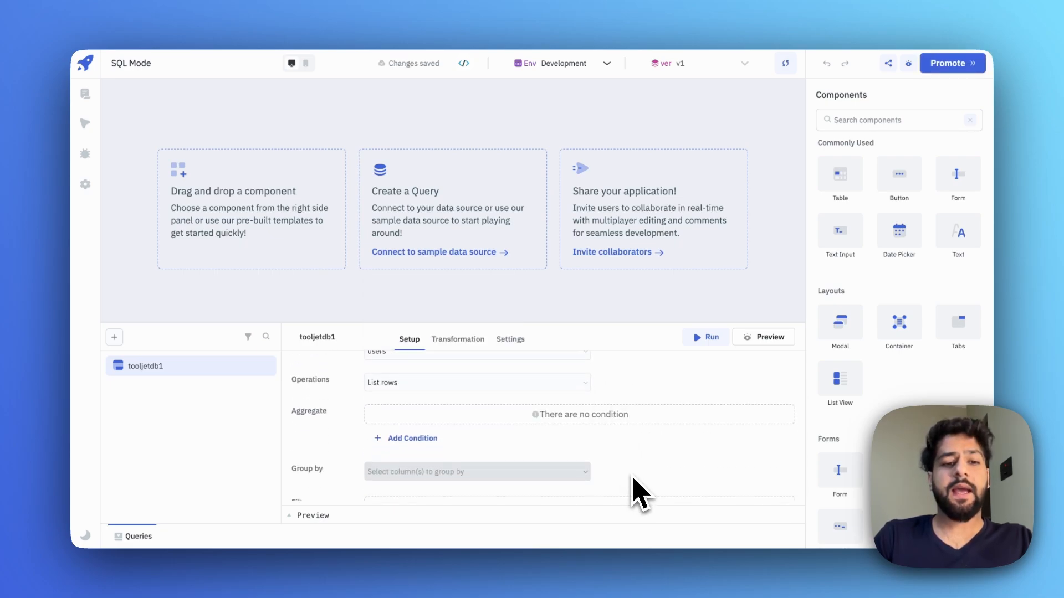
scroll(630, 482, down, 5)
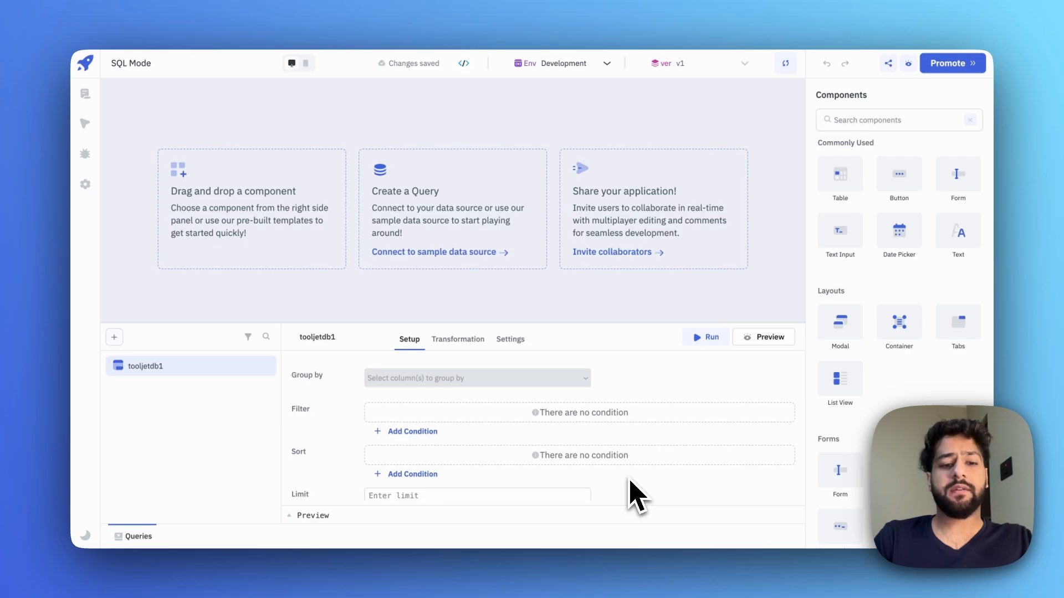
scroll(589, 446, down, 1)
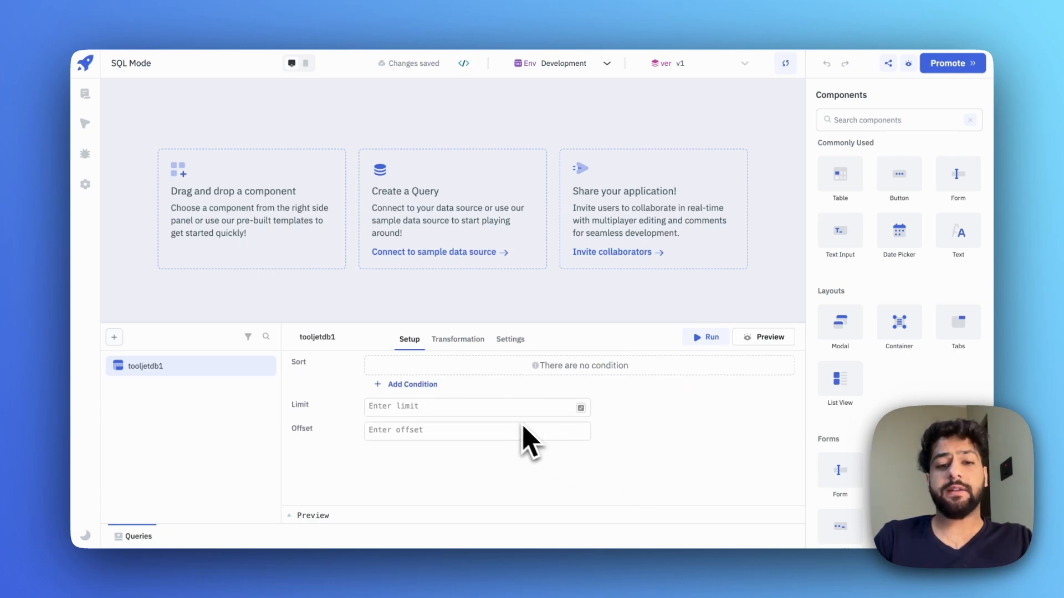
scroll(521, 435, up, 2)
scroll(515, 438, up, 3)
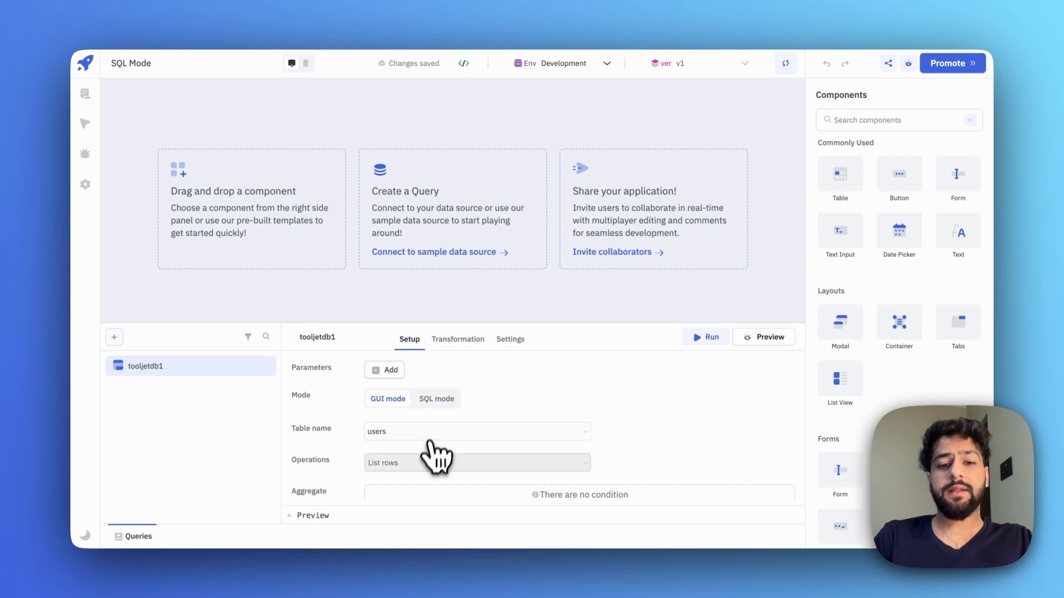
click(429, 465)
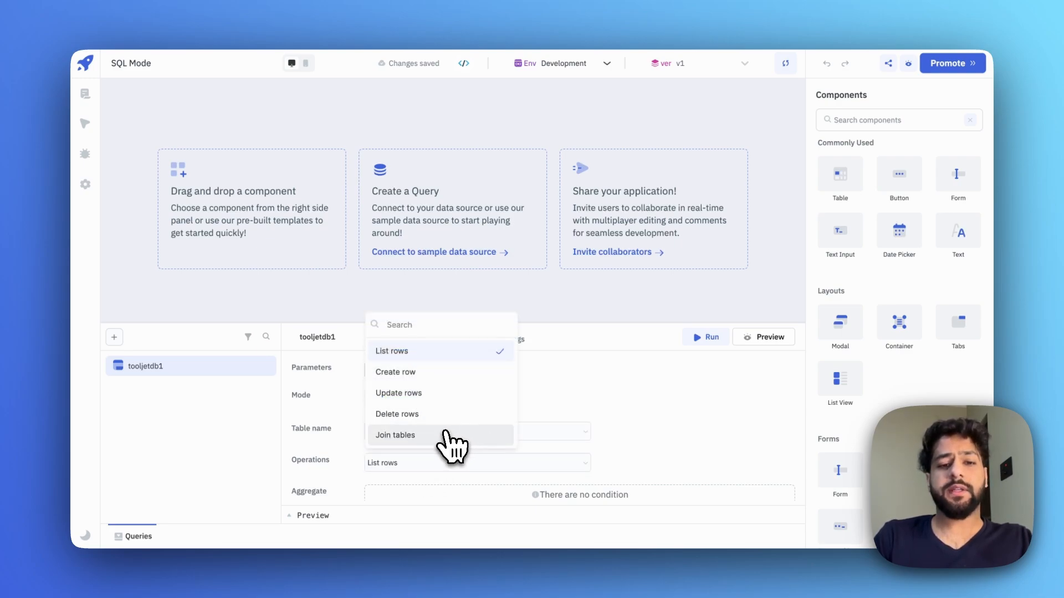
- Choose the Join tables operation with customers as the main table and users as the joining table
click(454, 436)
scroll(554, 451, down, 2)
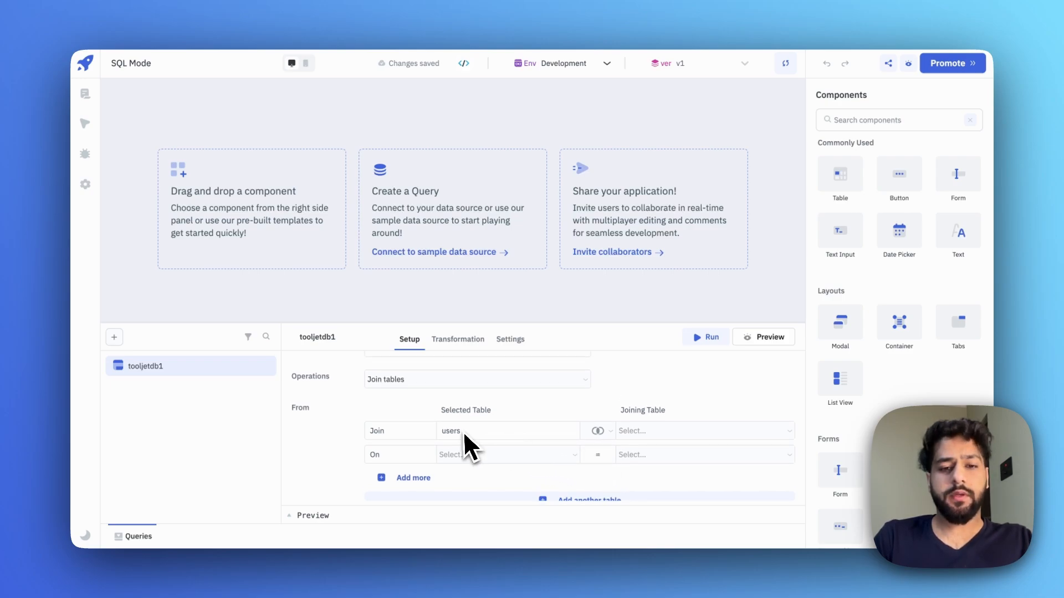
scroll(465, 443, up, 2)
click(417, 432)
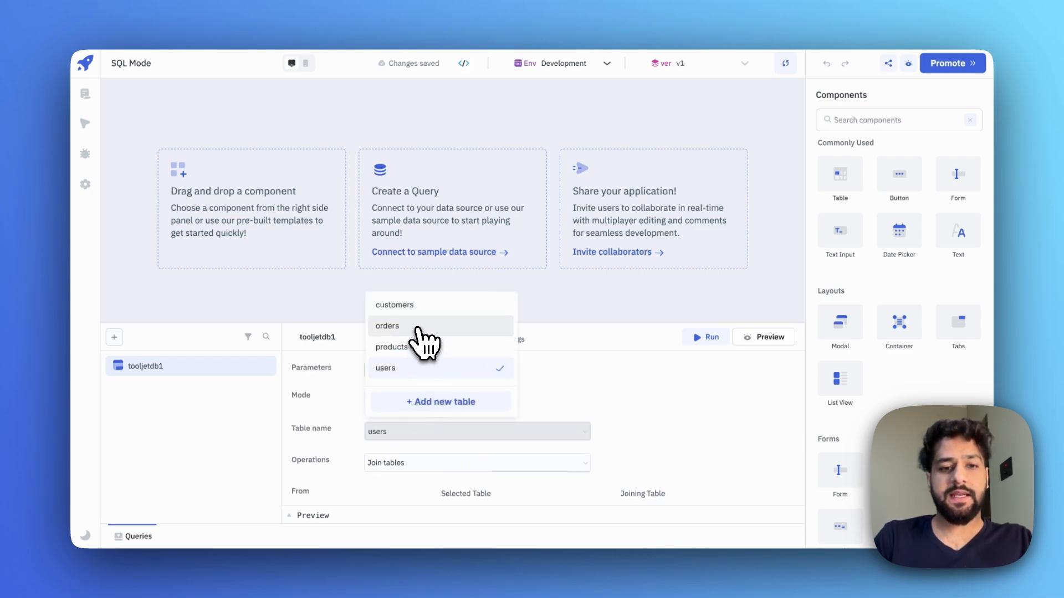
click(411, 312)
scroll(622, 484, down, 2)
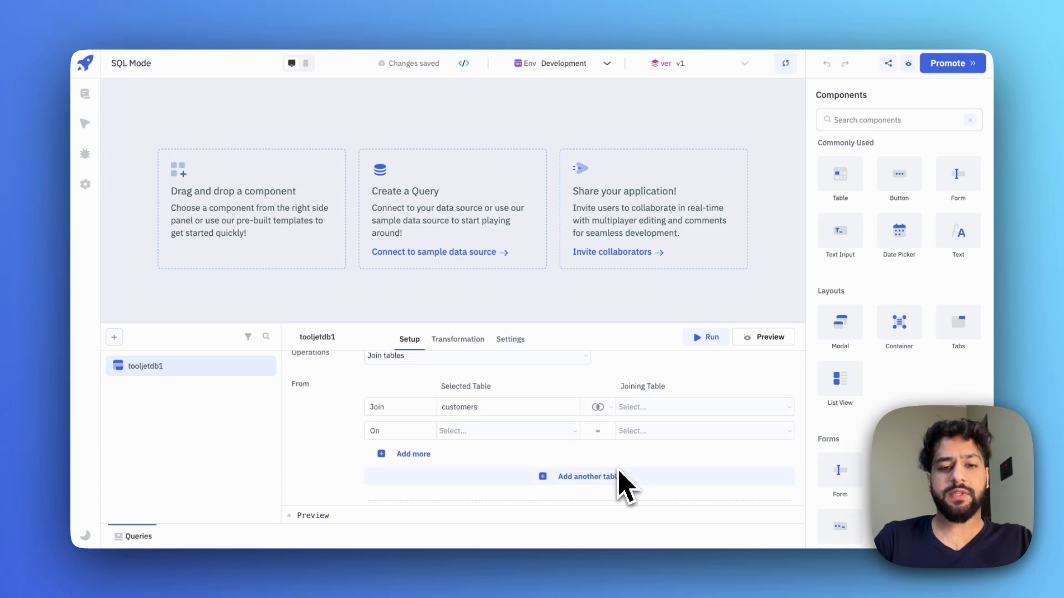
click(637, 410)
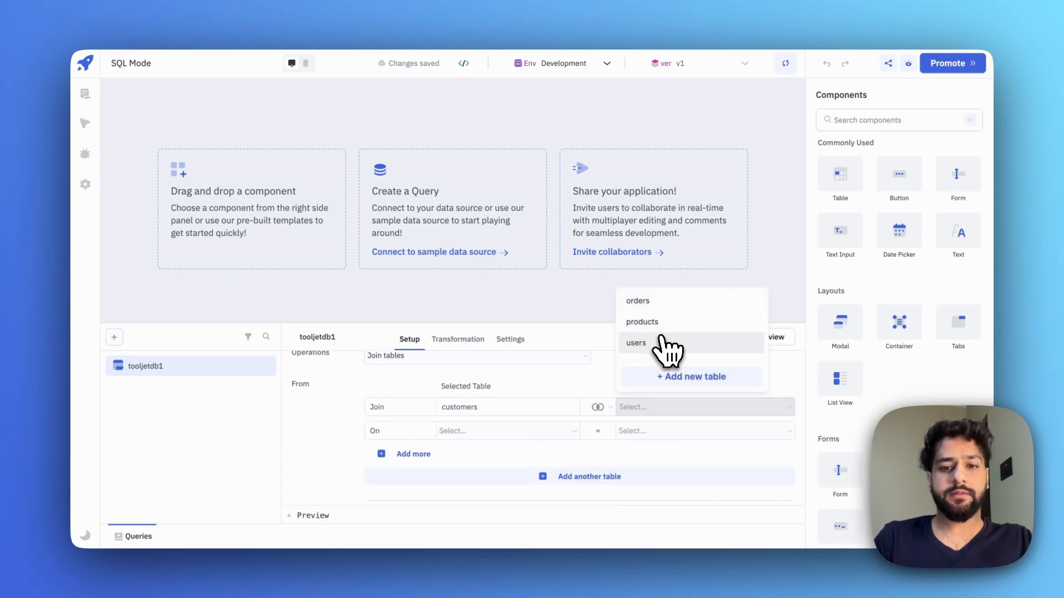
click(664, 346)
- Join on customers.id = users.id and run the query
click(654, 408)
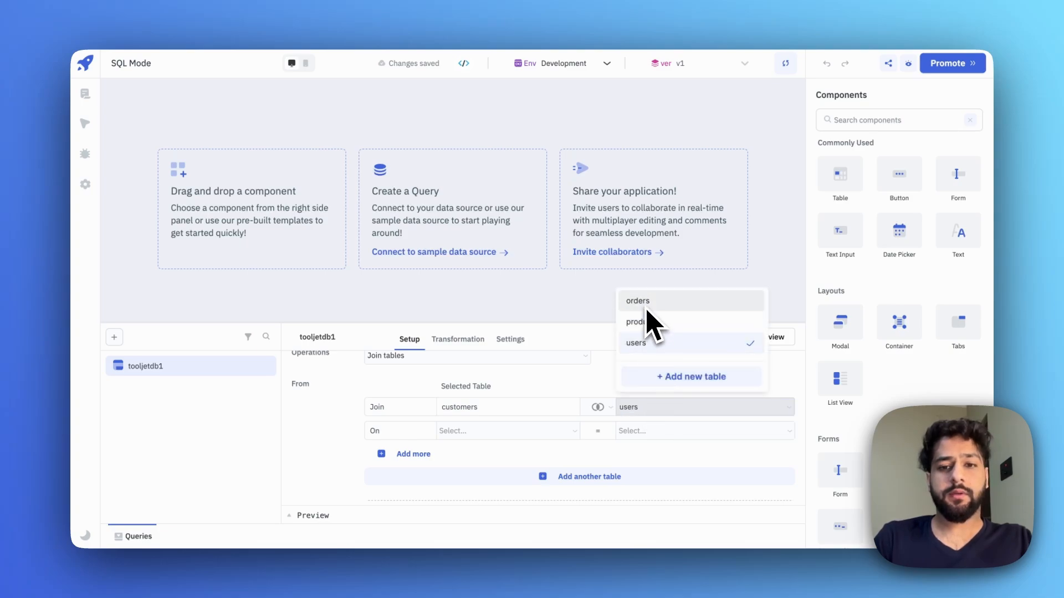
click(528, 431)
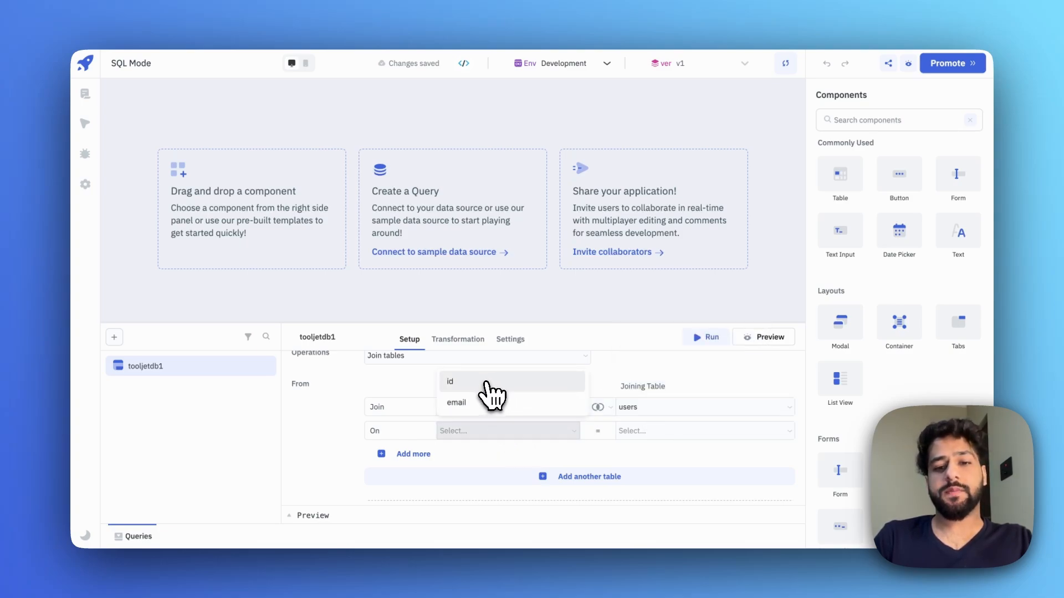
click(486, 385)
click(645, 431)
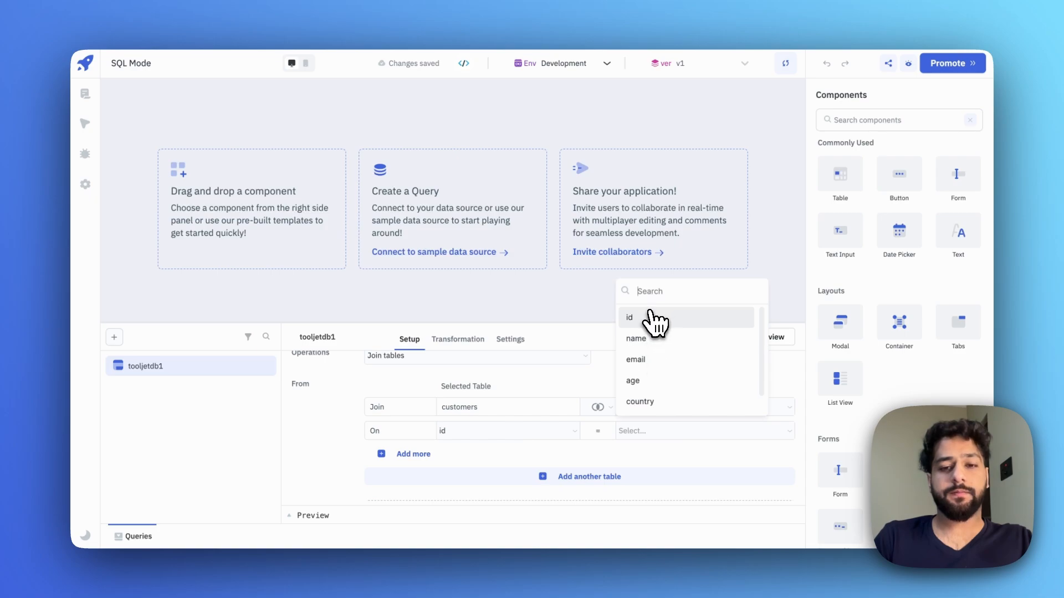
click(648, 316)
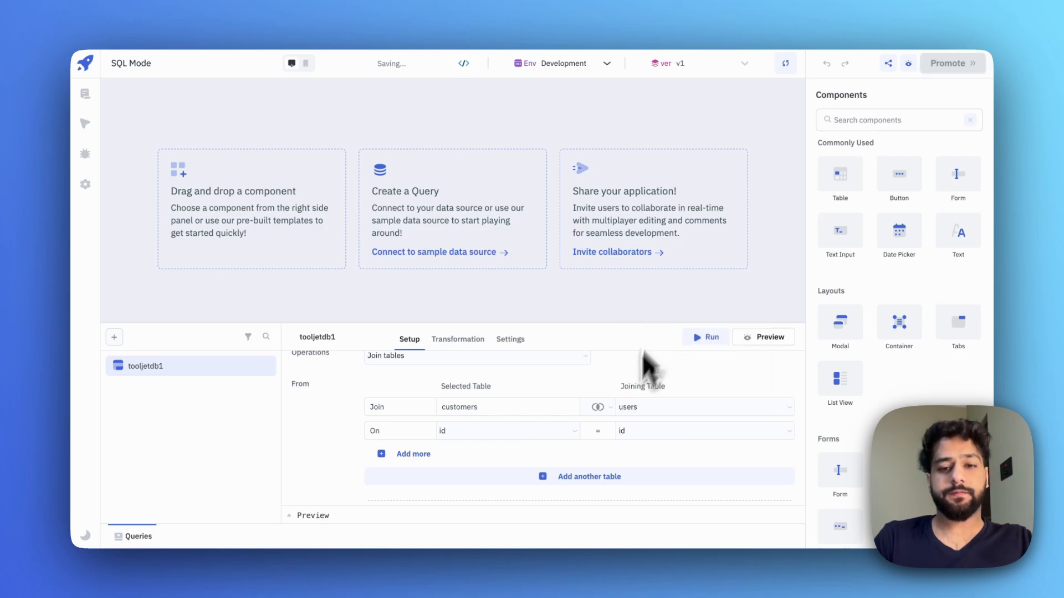
click(689, 345)
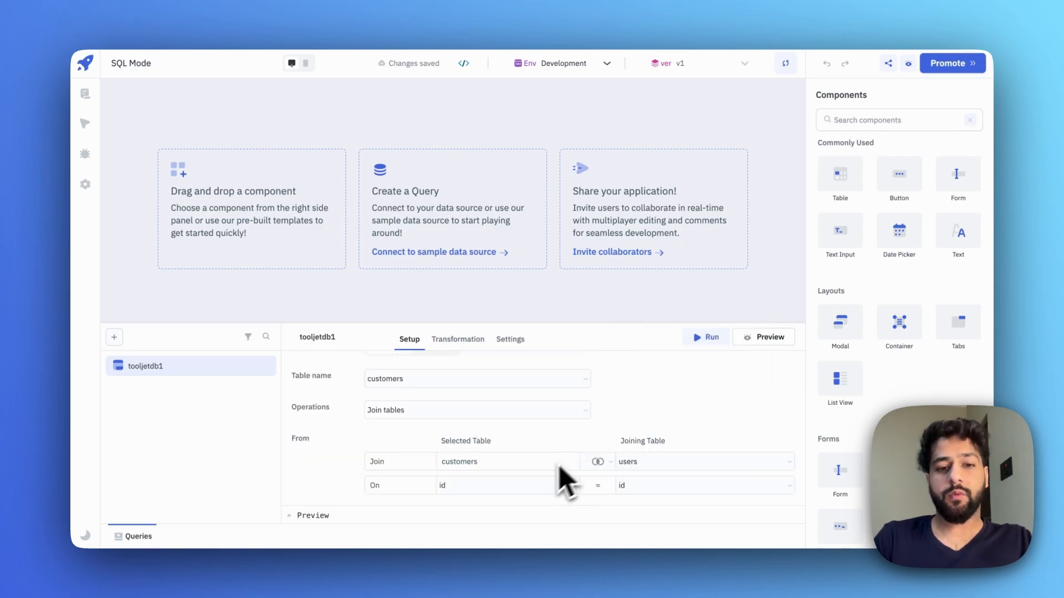
scroll(548, 482, down, 2)
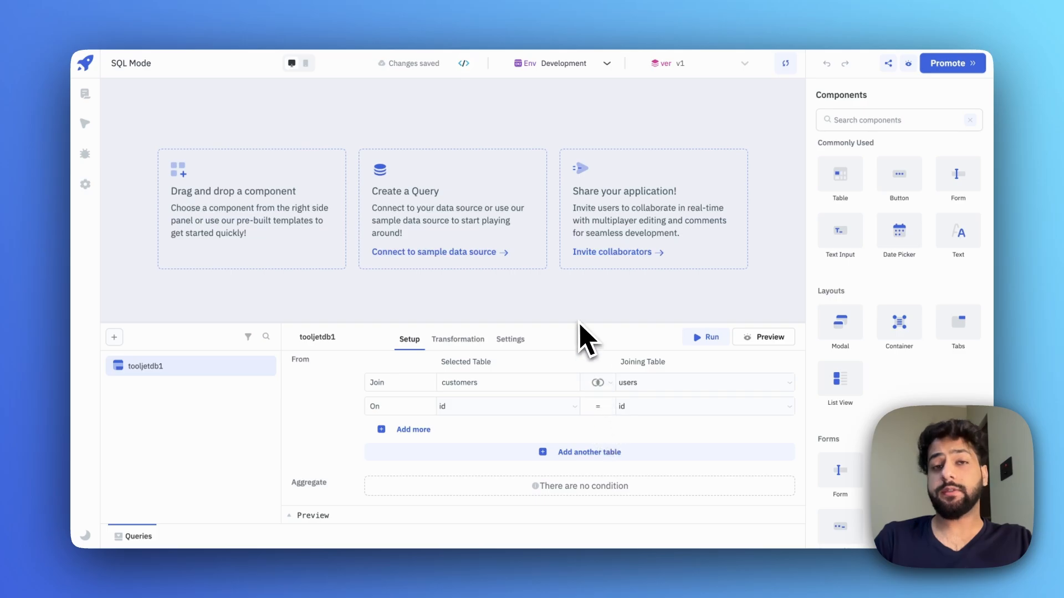